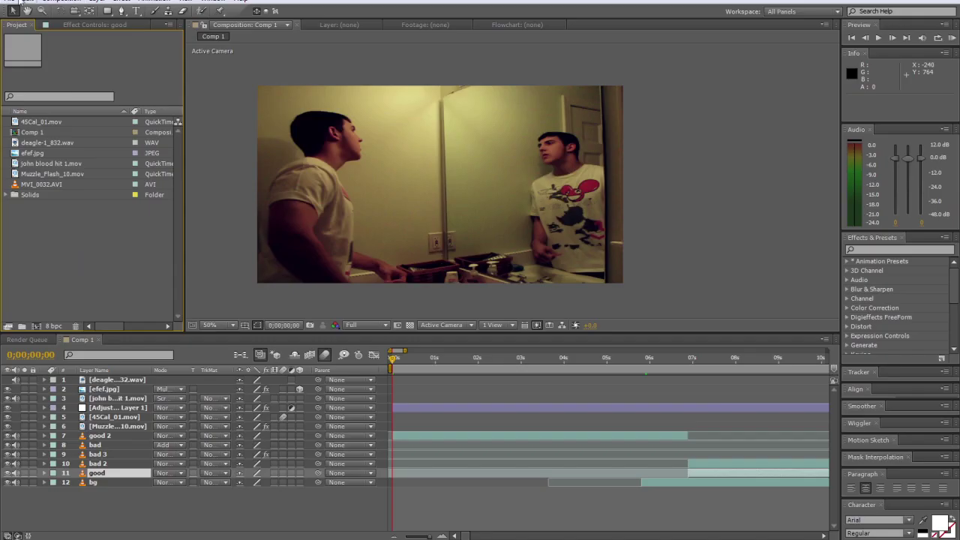
Start a new project and create a 1280 x 720 composition named Comp 1 with the HDV/HDTV 720 29.97 preset
{"action": "left_click", "coordinate": [9, 2]}
{"action": "mouse_move", "coordinate": [30, 8]}
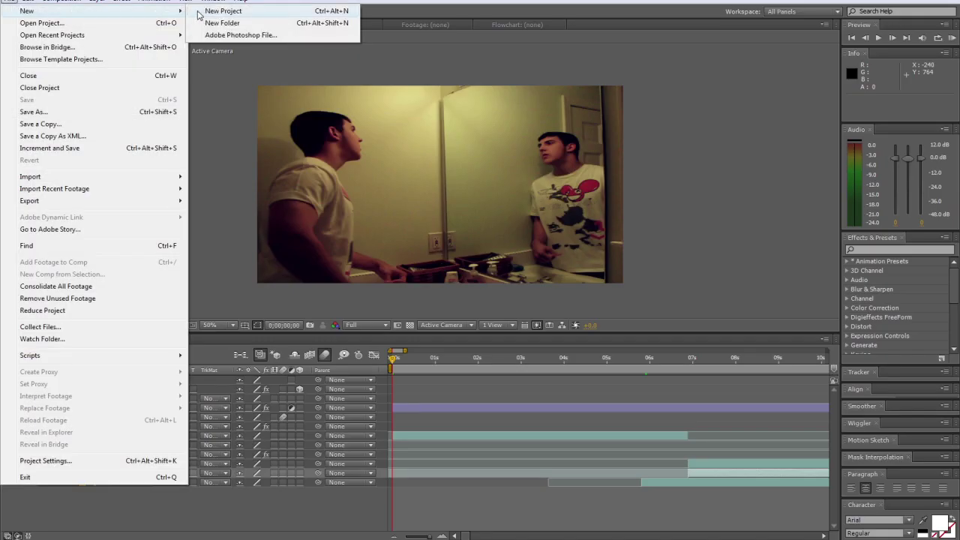
{"action": "left_click", "coordinate": [240, 8]}
{"action": "right_click", "coordinate": [53, 204]}
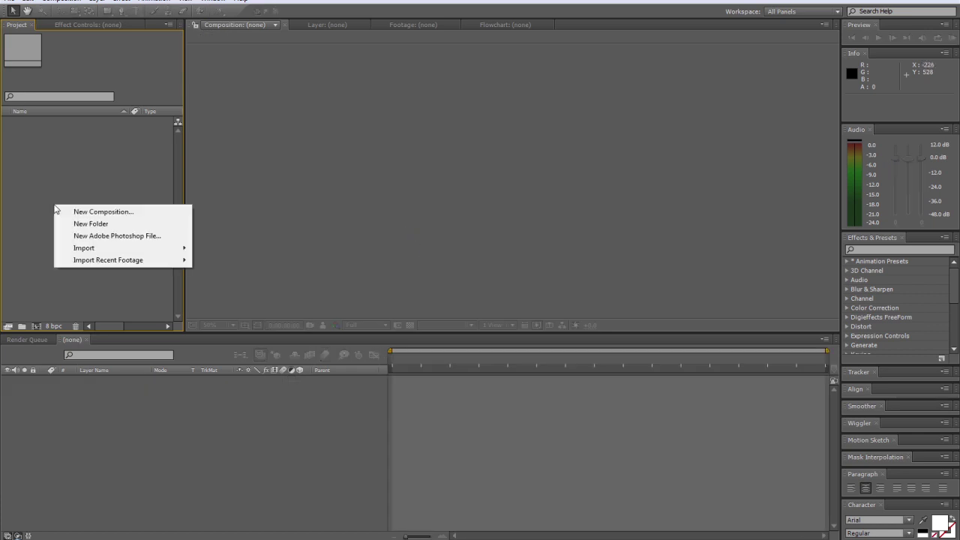
{"action": "left_click", "coordinate": [79, 211]}
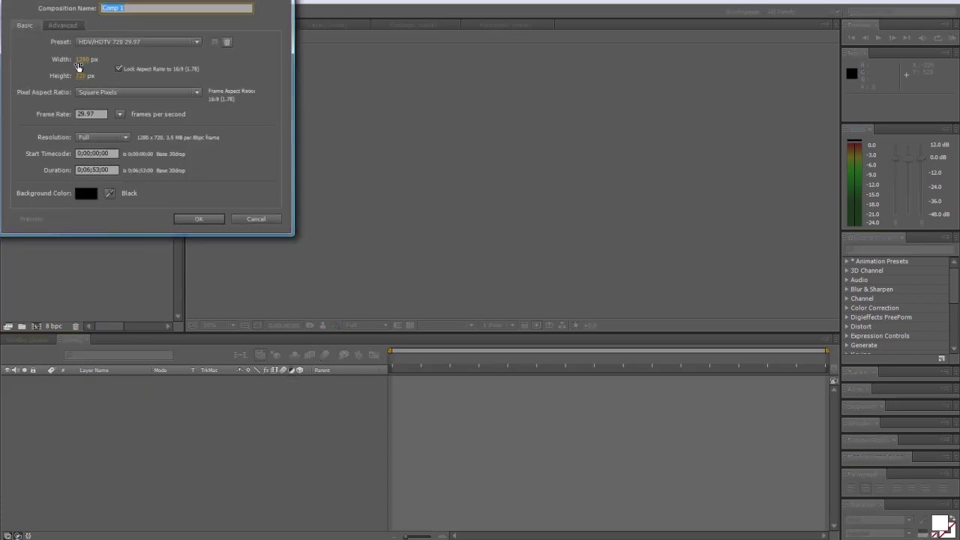
{"action": "left_click", "coordinate": [206, 30]}
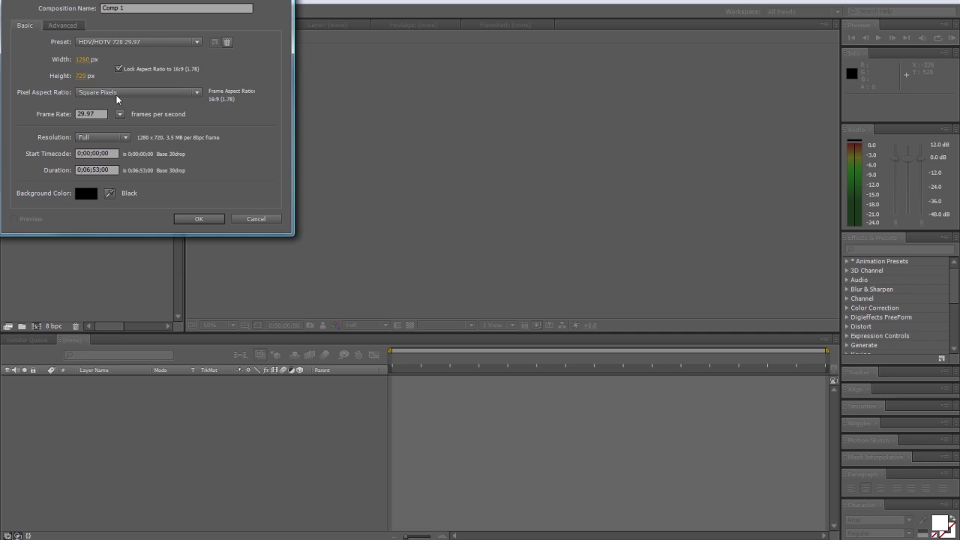
{"action": "left_click", "coordinate": [195, 220]}
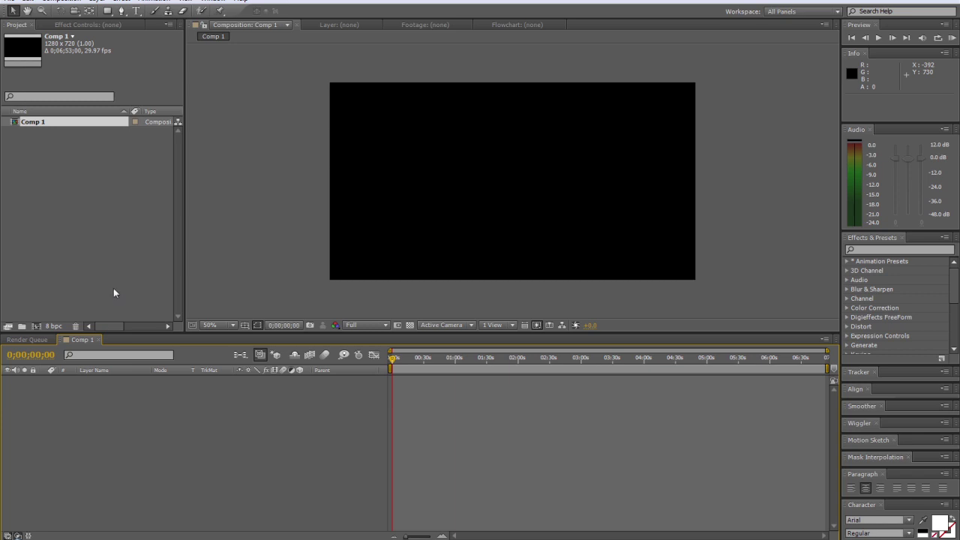
Import MVI_0032.AVI into the project and add it to the Comp 1 timeline
{"action": "left_click_drag", "start_coordinate": [0, 218], "coordinate": [75, 222]}
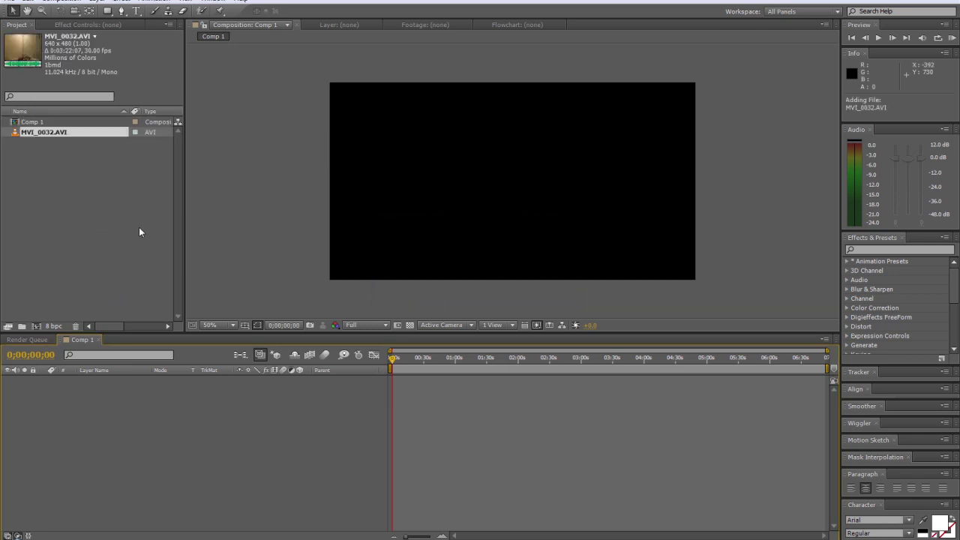
{"action": "left_click_drag", "start_coordinate": [92, 135], "coordinate": [139, 392]}
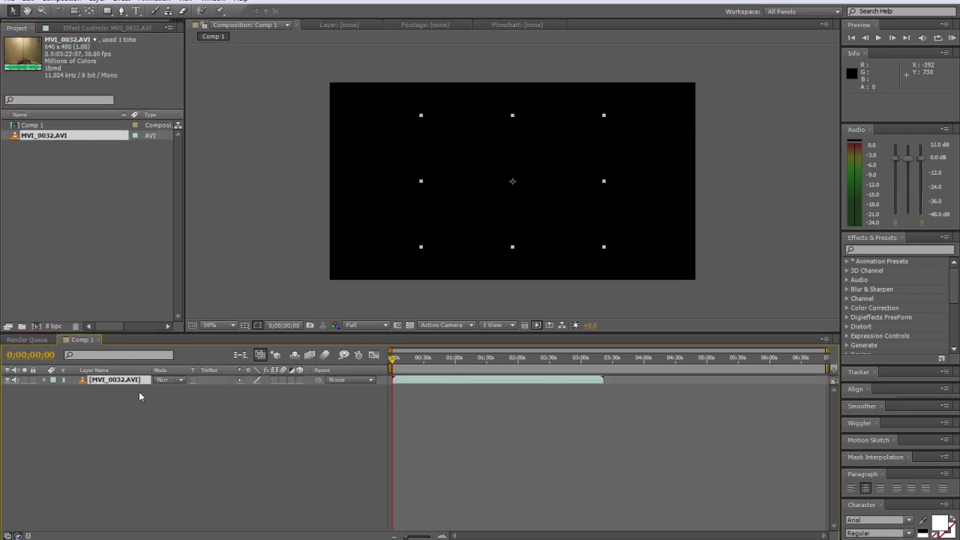
Fit the MVI_0032.AVI layer to the composition frame
{"action": "right_click", "coordinate": [428, 231]}
{"action": "mouse_move", "coordinate": [504, 223]}
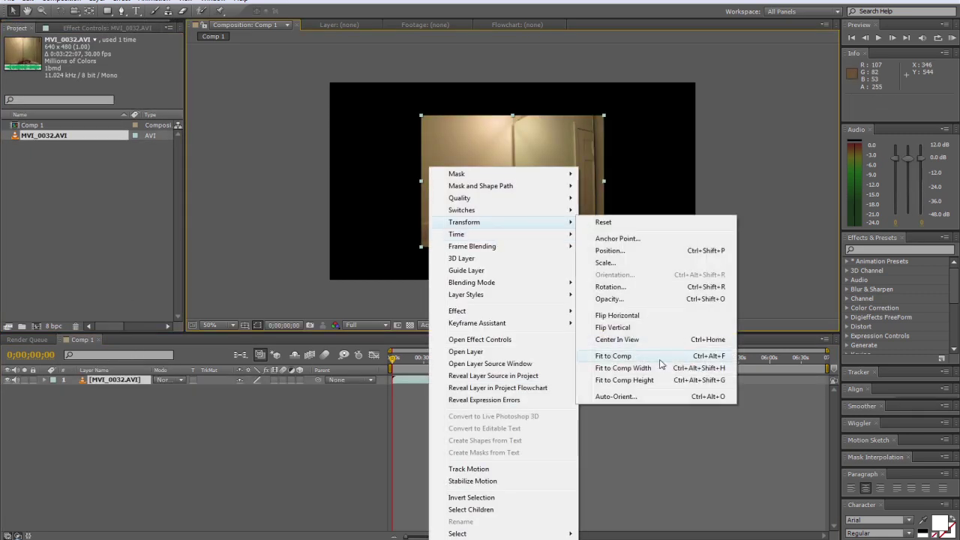
{"action": "left_click", "coordinate": [637, 342]}
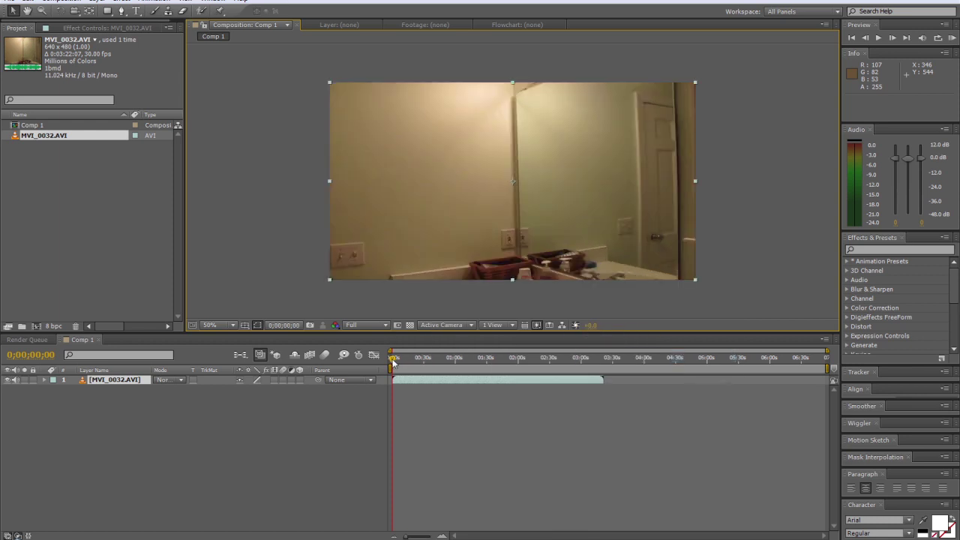
Trim the end of the MVI_0032.AVI layer to 0;00;05;13 and duplicate the layer
{"action": "left_click_drag", "start_coordinate": [393, 363], "coordinate": [397, 360]}
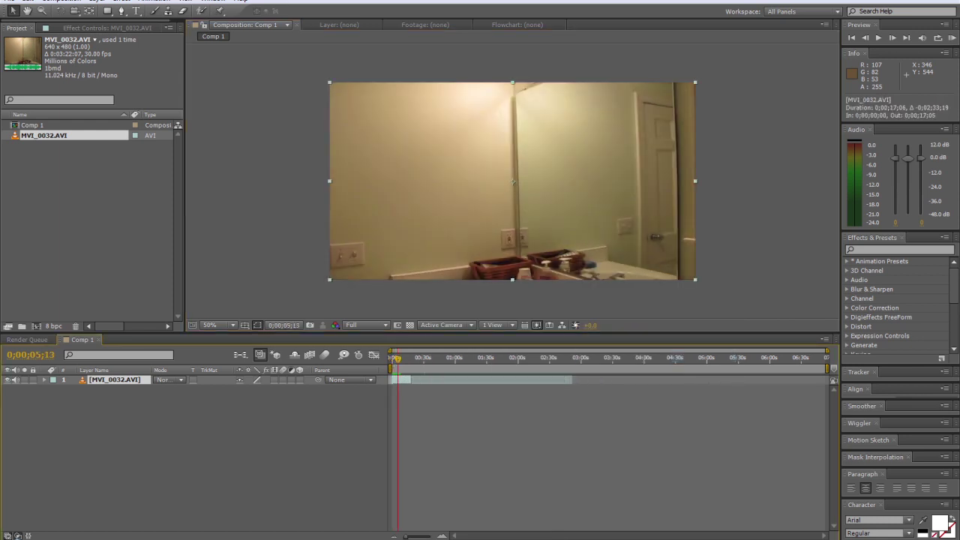
{"action": "key", "text": "ctrl+d"}
Rename the copy of the layer that holds the opening section as begining
{"action": "right_click", "coordinate": [128, 392]}
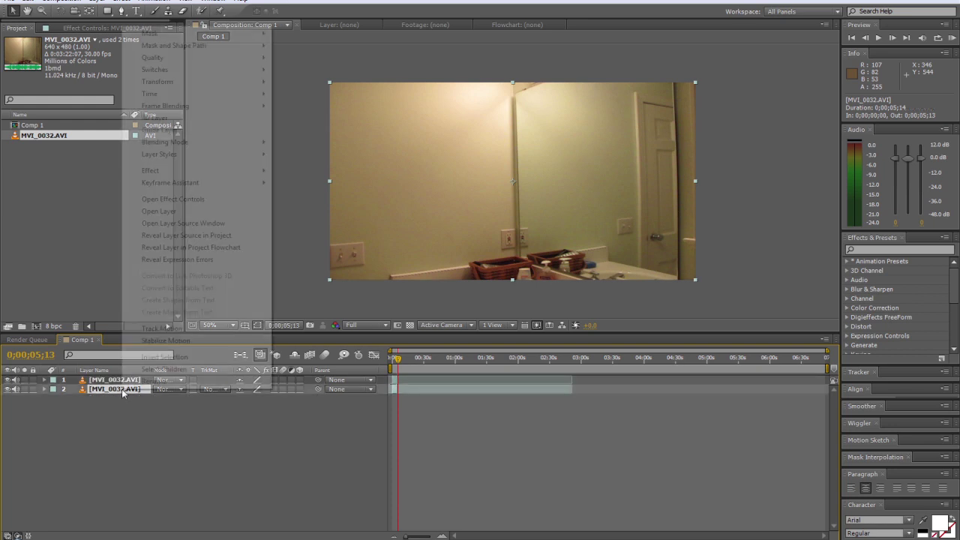
{"action": "left_click", "coordinate": [154, 383]}
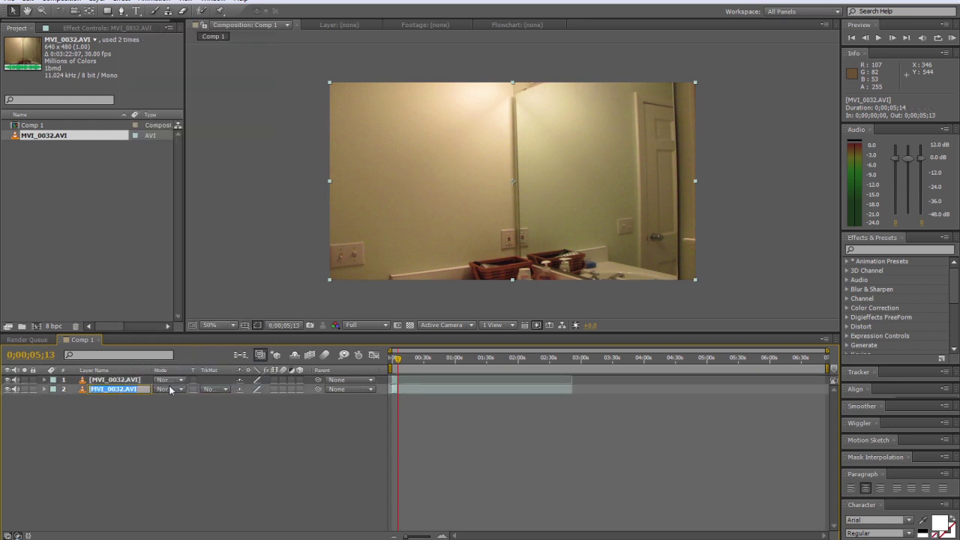
{"action": "key", "text": "BackSpace"}
{"action": "type", "text": "begining"}
{"action": "key", "text": "Return"}
Shift the other MVI_0032.AVI copy to start right after begining and trim its end to 0;00;10;20
{"action": "left_click", "coordinate": [117, 389]}
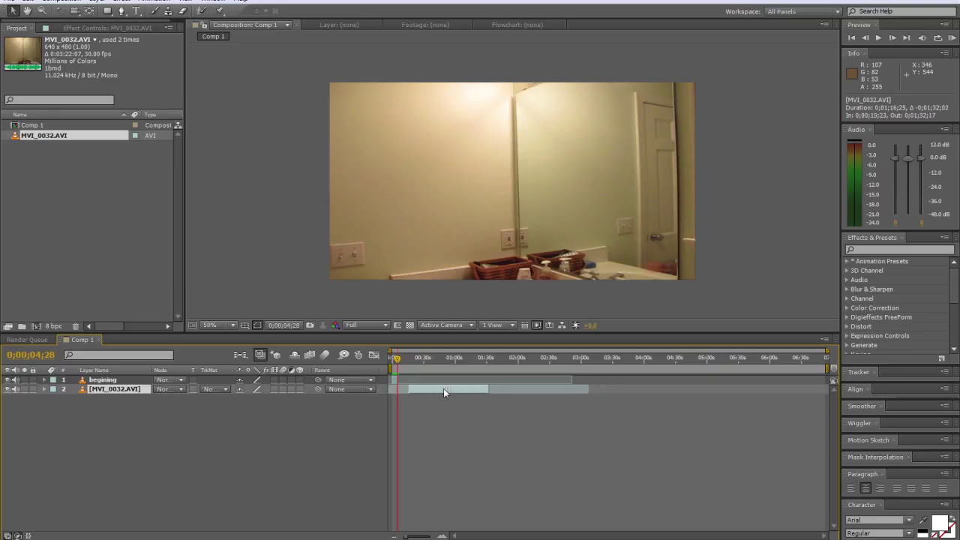
{"action": "left_click_drag", "start_coordinate": [443, 388], "coordinate": [525, 390]}
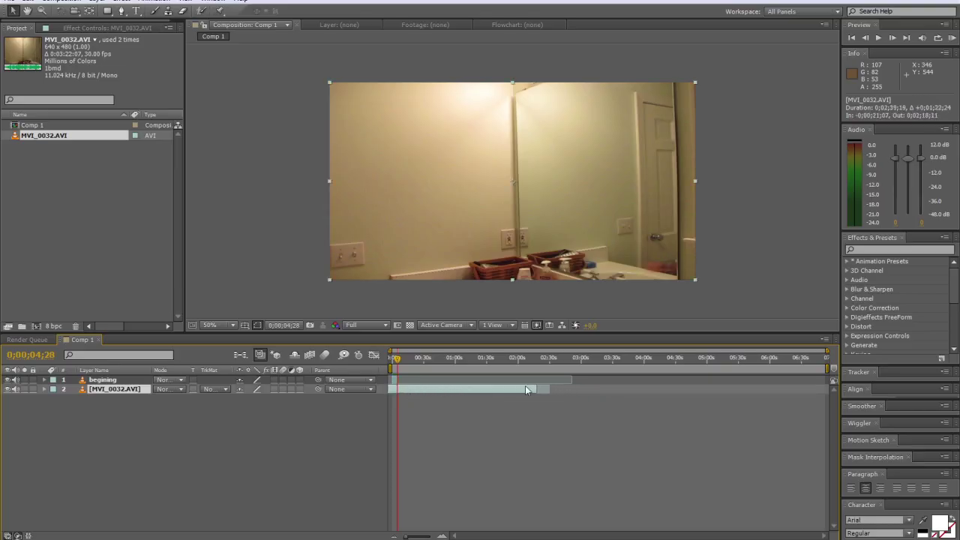
{"action": "left_click_drag", "start_coordinate": [398, 361], "coordinate": [488, 389]}
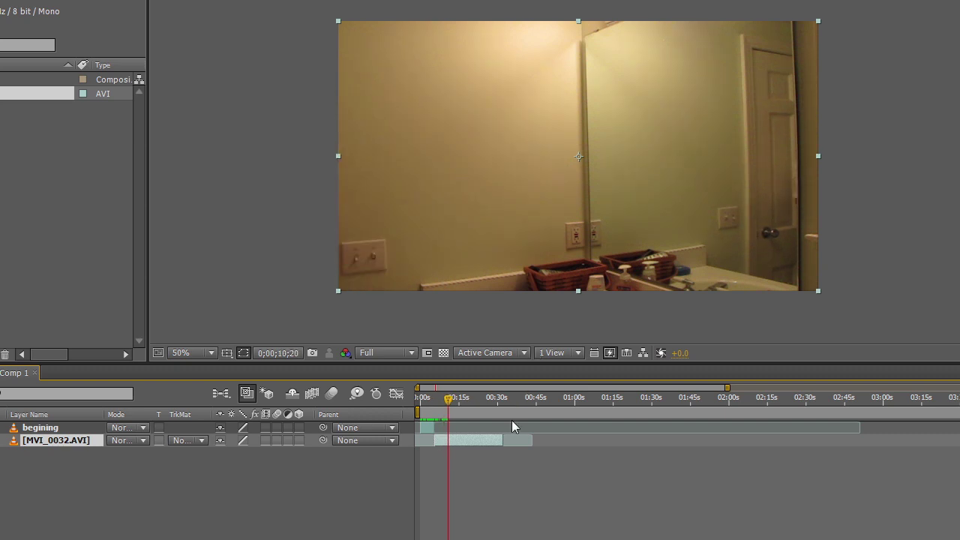
{"action": "left_click_drag", "start_coordinate": [500, 440], "coordinate": [471, 440]}
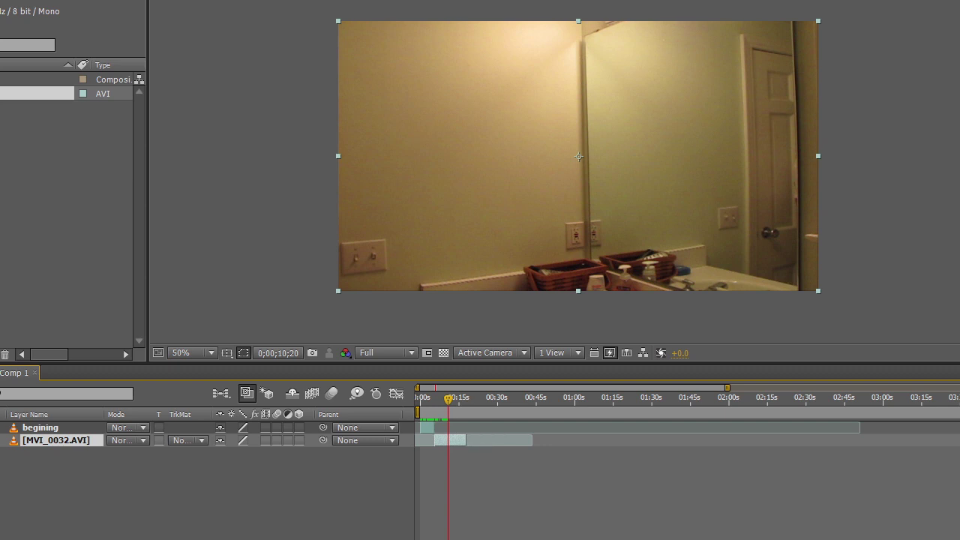
Rename the second MVI_0032.AVI layer as EVIL LEFT SIDE
{"action": "right_click", "coordinate": [70, 440]}
{"action": "left_click", "coordinate": [107, 428]}
{"action": "type", "text": "E"}
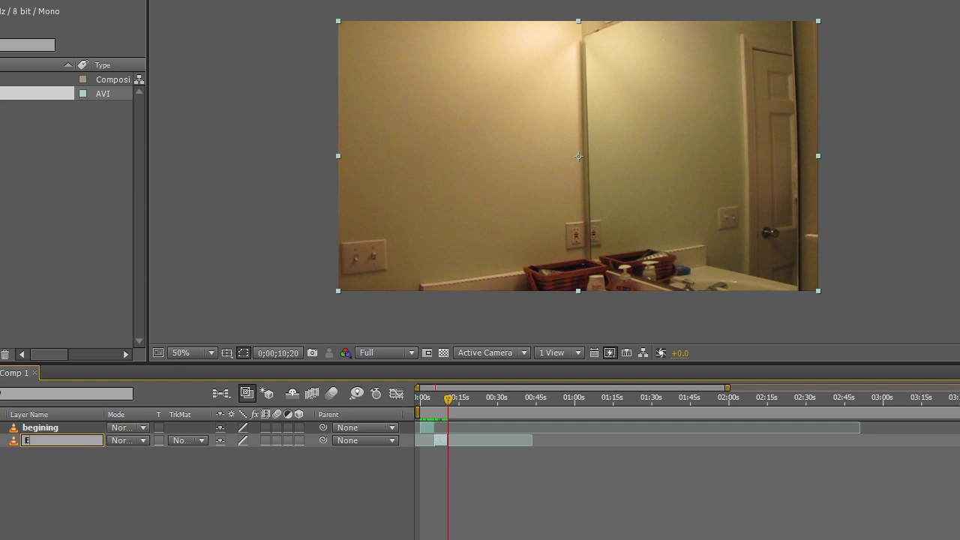
{"action": "type", "text": "VIL LEFT SIDE"}
{"action": "key", "text": "Return"}
{"action": "left_click", "coordinate": [144, 483]}
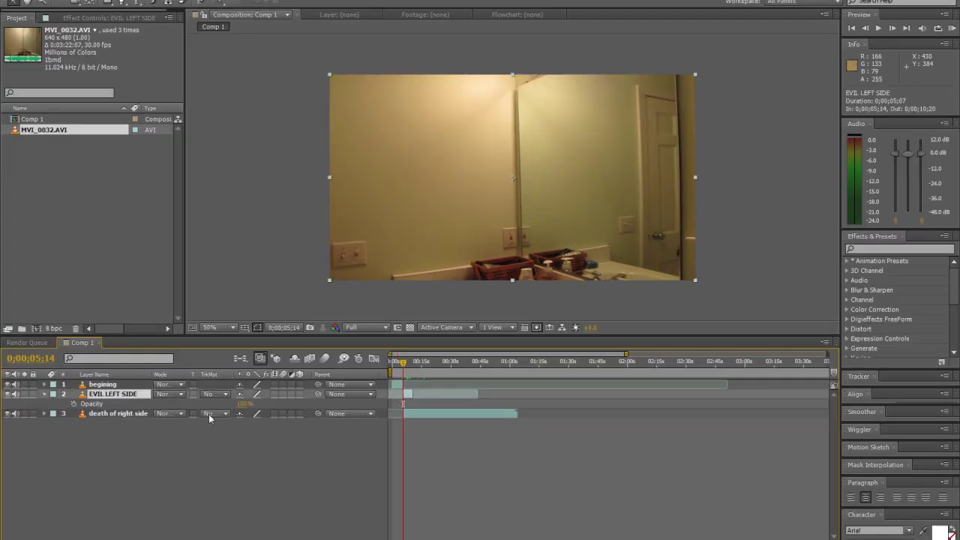
Lower the opacity of EVIL LEFT SIDE to 53% and of death of right side to 54%
{"action": "left_click_drag", "start_coordinate": [244, 403], "coordinate": [213, 423]}
{"action": "left_click", "coordinate": [134, 415]}
{"action": "key", "text": "t"}
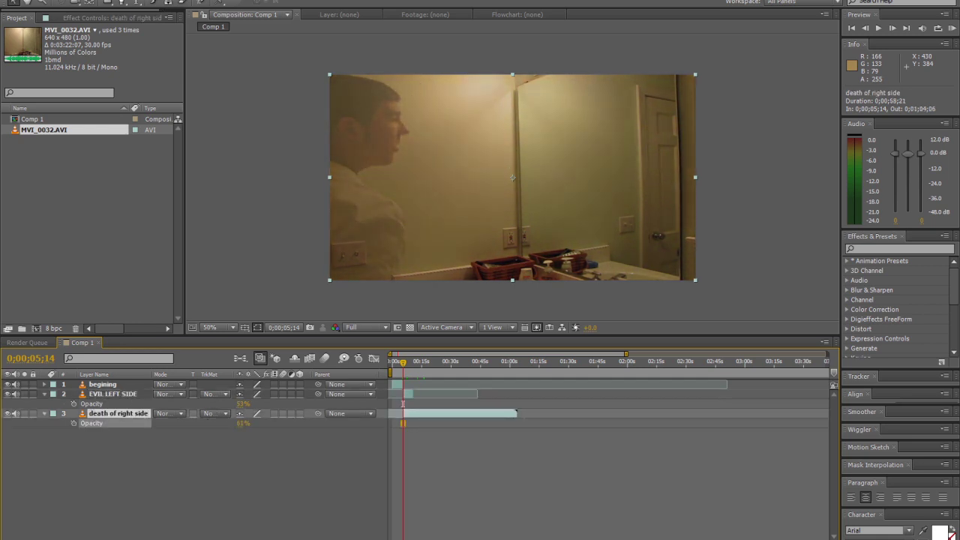
{"action": "key", "text": "Return"}
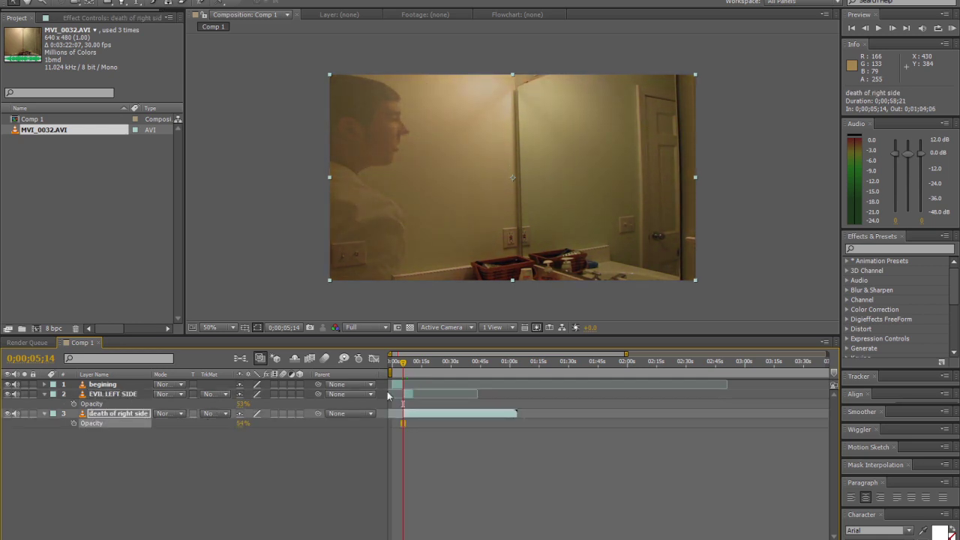
Examine the overlapping EVIL LEFT SIDE and death of right side clips frame by frame to compare the timing of their actions
{"action": "left_click_drag", "start_coordinate": [403, 365], "coordinate": [405, 365]}
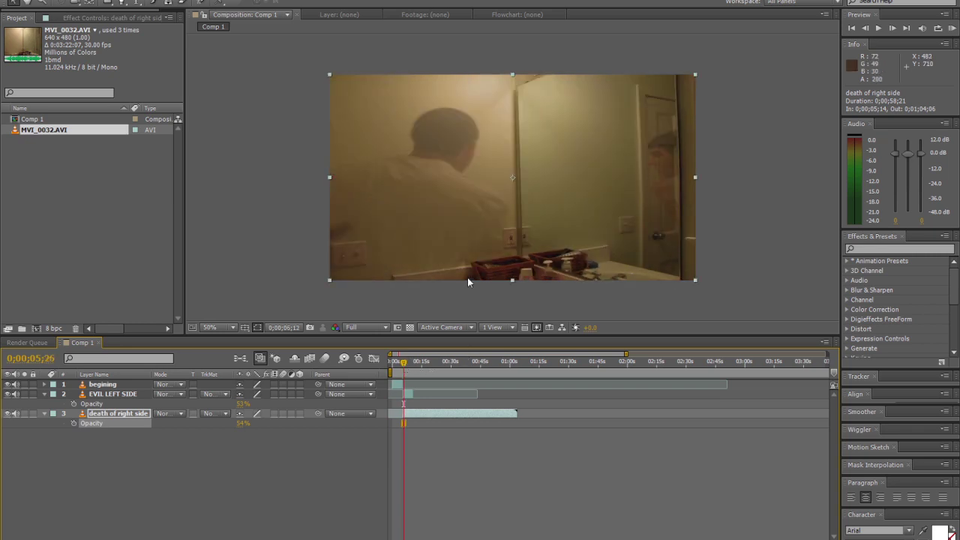
{"action": "key", "text": "space"}
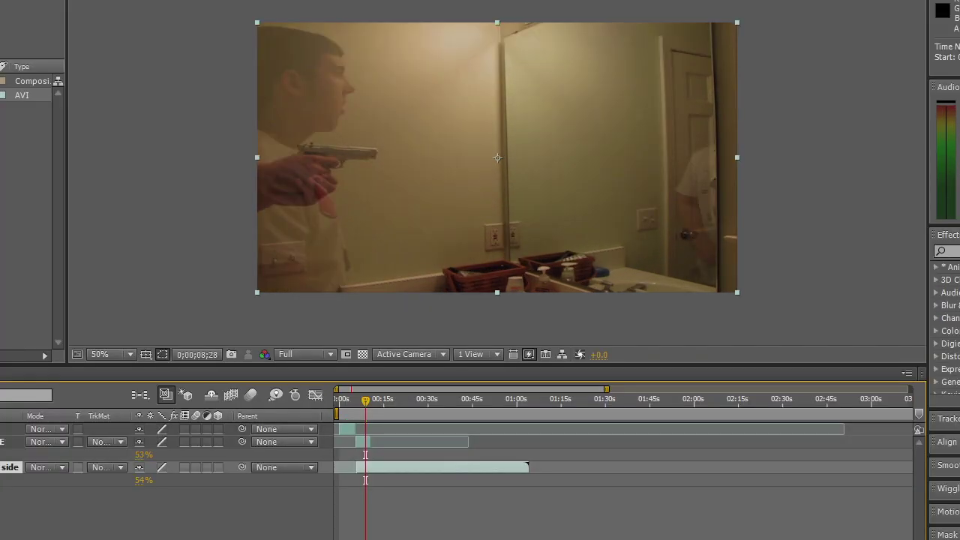
{"action": "key", "text": "Page_Up"}
{"action": "key", "text": "Page_Up"}
{"action": "key", "text": "Page_Up"}
{"action": "key", "text": "Page_Up"}
{"action": "key", "text": "Page_Up"}
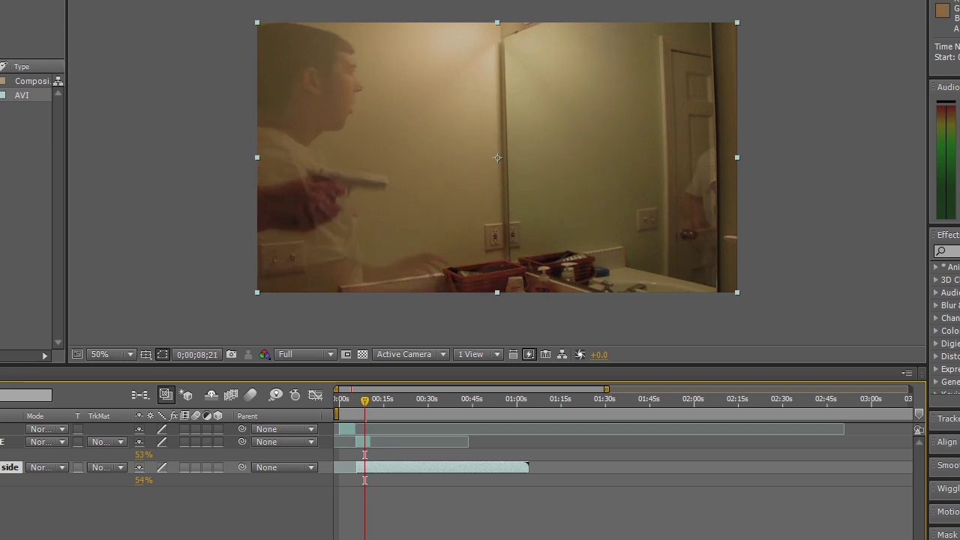
{"action": "key", "text": "Page_Down"}
{"action": "key", "text": "Page_Down"}
{"action": "key", "text": "Page_Down"}
{"action": "key", "text": "Page_Down"}
{"action": "key", "text": "Page_Down"}
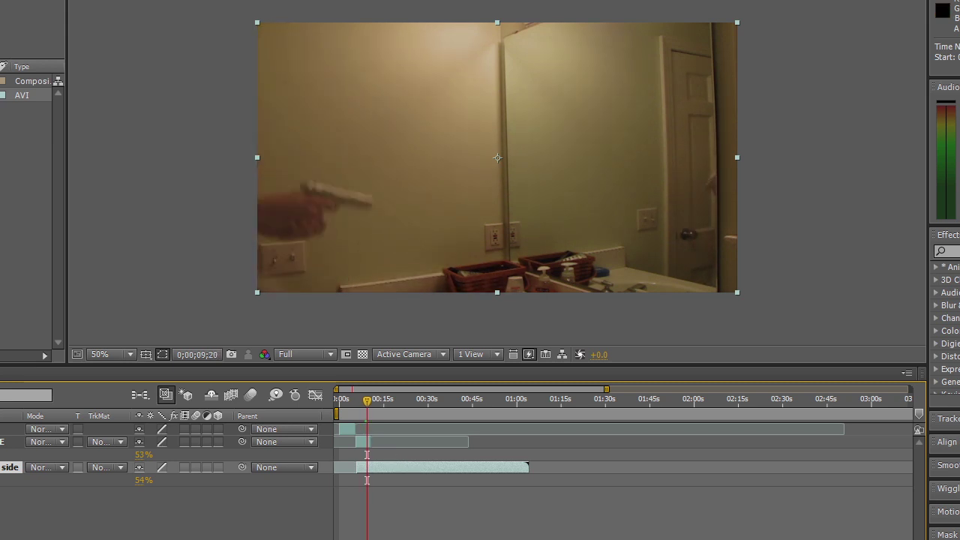
{"action": "key", "text": "Page_Down"}
{"action": "key", "text": "Page_Down"}
{"action": "key", "text": "Page_Down"}
{"action": "key", "text": "Page_Down"}
{"action": "key", "text": "Page_Down"}
{"action": "key", "text": "Page_Up"}
{"action": "key", "text": "Page_Up"}
{"action": "key", "text": "Page_Up"}
{"action": "key", "text": "Page_Up"}
{"action": "key", "text": "Page_Up"}
{"action": "key", "text": "Page_Up"}
{"action": "key", "text": "Page_Up"}
{"action": "key", "text": "Page_Up"}
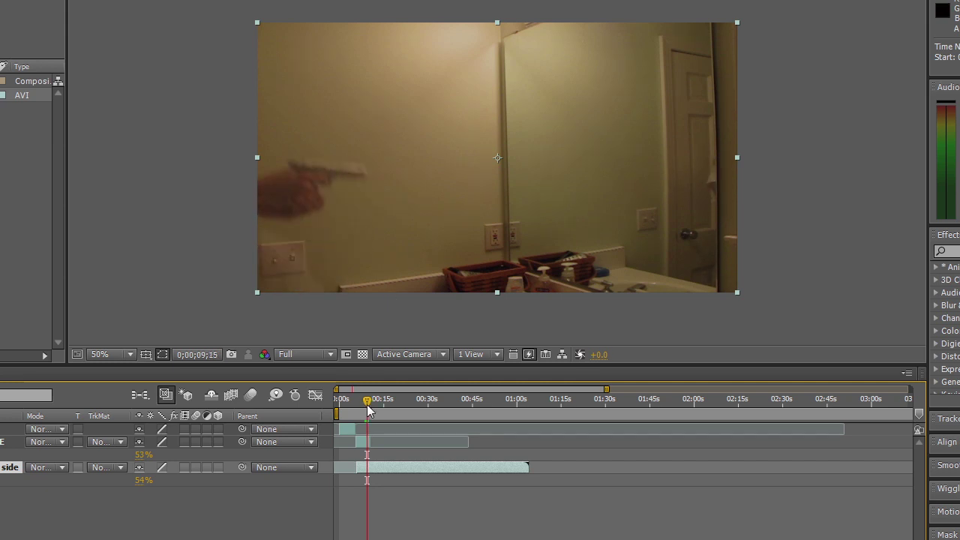
{"action": "left_click_drag", "start_coordinate": [368, 406], "coordinate": [364, 405]}
Set the opacity of both EVIL LEFT SIDE and death of right side to 100% and collapse their opacity properties
{"action": "left_click_drag", "start_coordinate": [143, 455], "coordinate": [182, 455]}
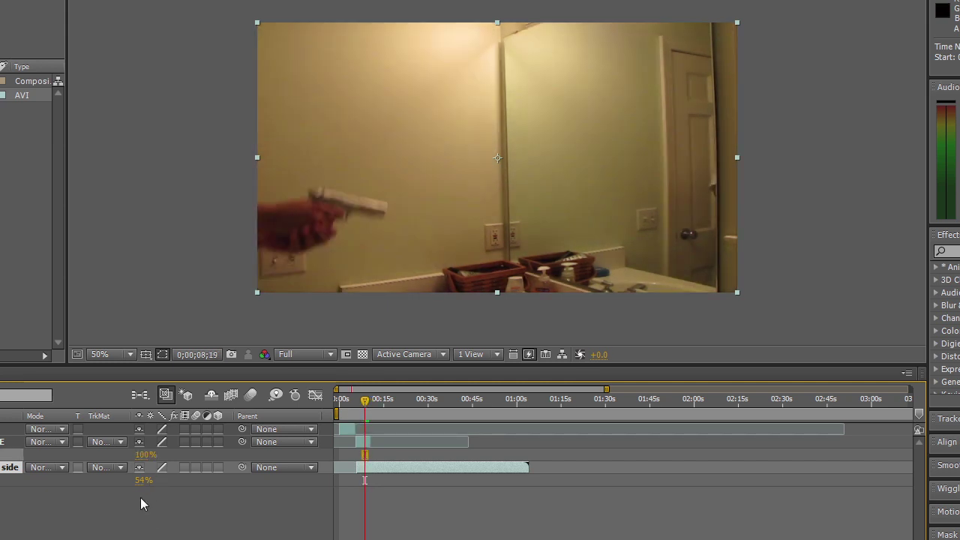
{"action": "left_click", "coordinate": [141, 499]}
{"action": "left_click", "coordinate": [143, 480]}
{"action": "type", "text": "100"}
{"action": "key", "text": "Return"}
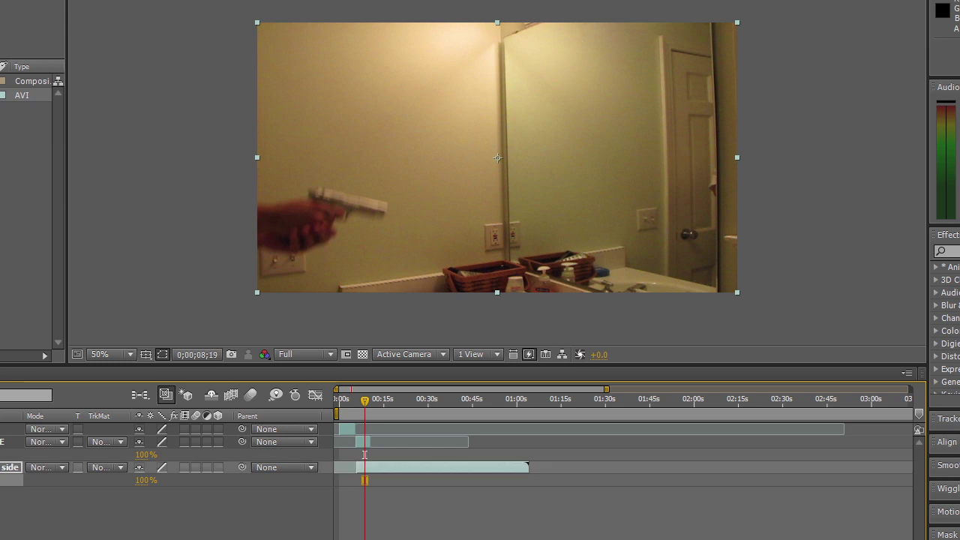
{"action": "key", "text": "t"}
{"action": "left_click", "coordinate": [3, 442]}
{"action": "key", "text": "t"}
{"action": "left_click", "coordinate": [315, 484]}
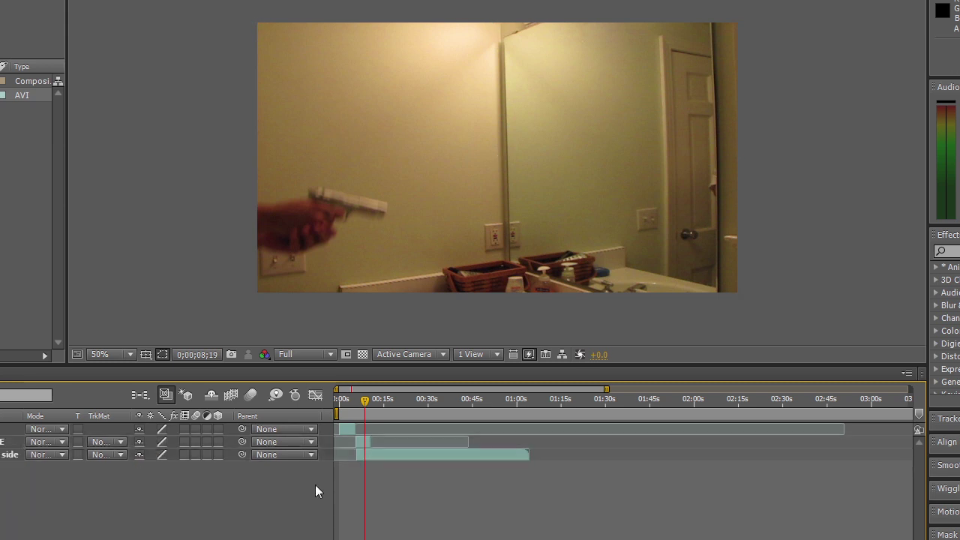
At 0;00;08;26, draw a closed four-point Pen mask on EVIL LEFT SIDE around the left half of the picture, along the mirror's edge
{"action": "left_click_drag", "start_coordinate": [365, 402], "coordinate": [357, 400]}
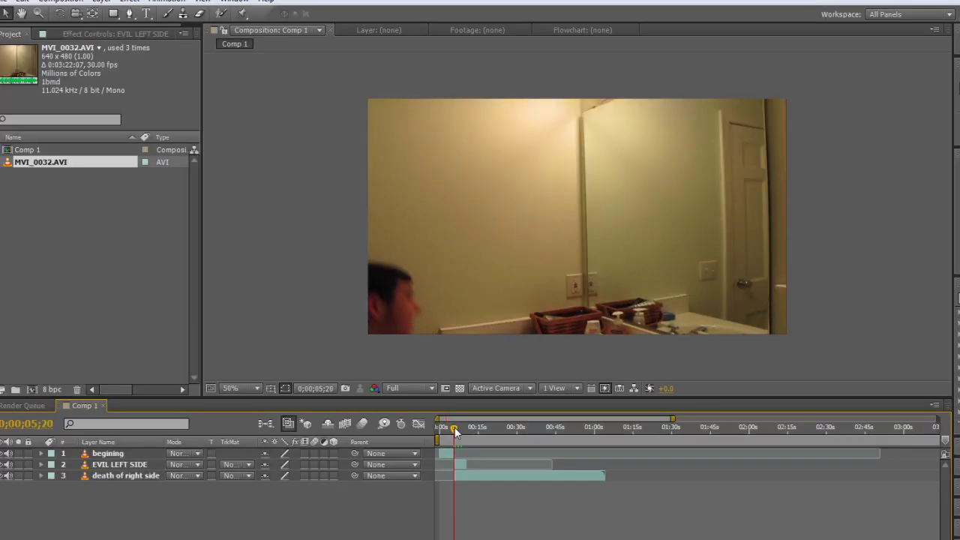
{"action": "left_click_drag", "start_coordinate": [455, 426], "coordinate": [461, 426]}
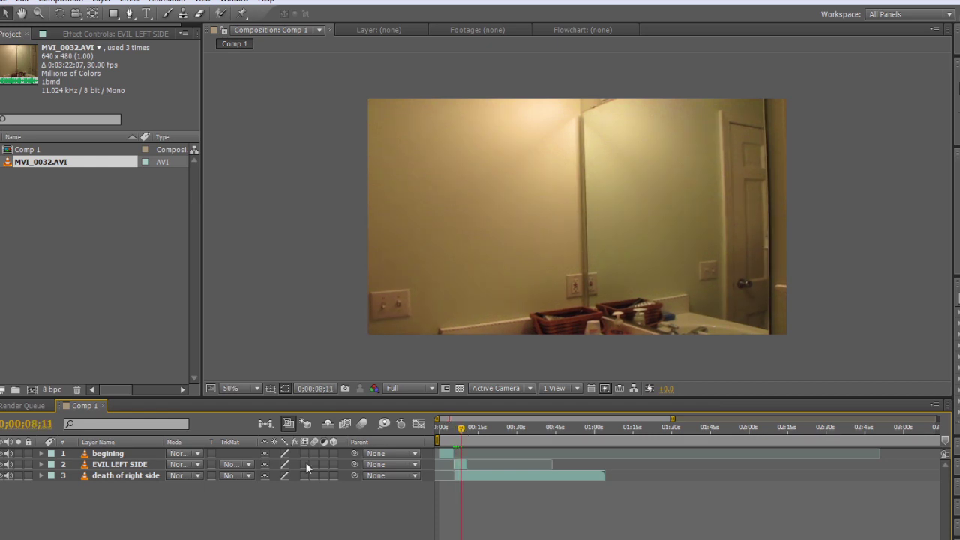
{"action": "left_click", "coordinate": [145, 468]}
{"action": "key", "text": "space"}
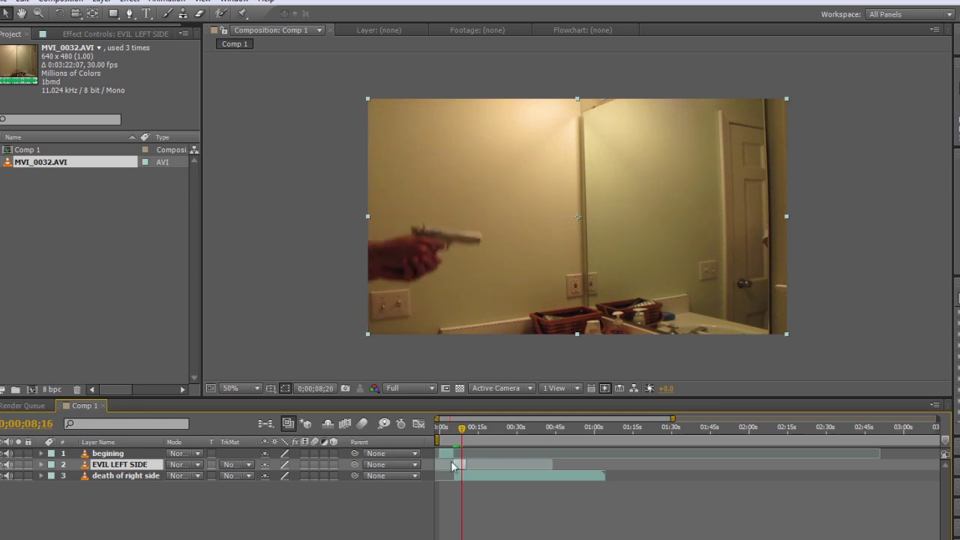
{"action": "left_click", "coordinate": [130, 15]}
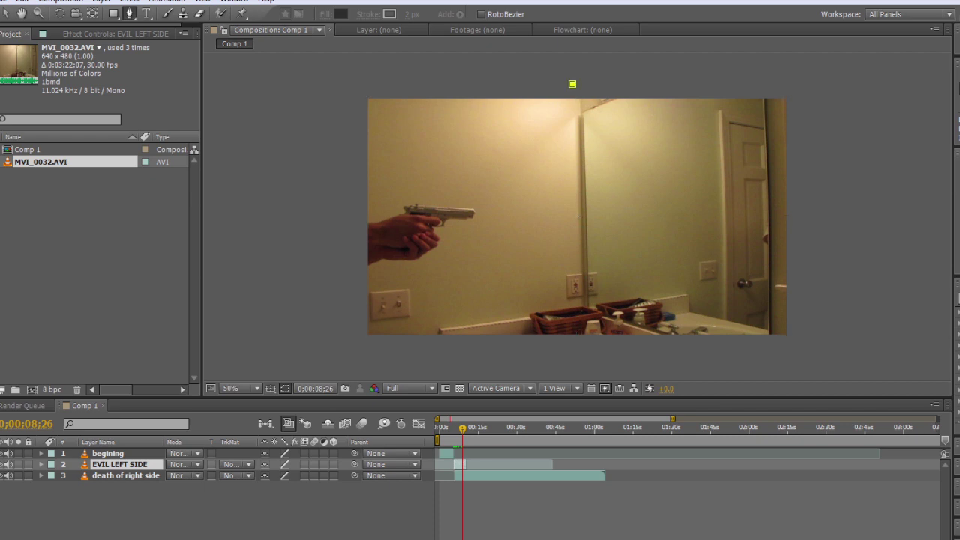
{"action": "left_click", "coordinate": [572, 84]}
{"action": "left_click", "coordinate": [582, 361]}
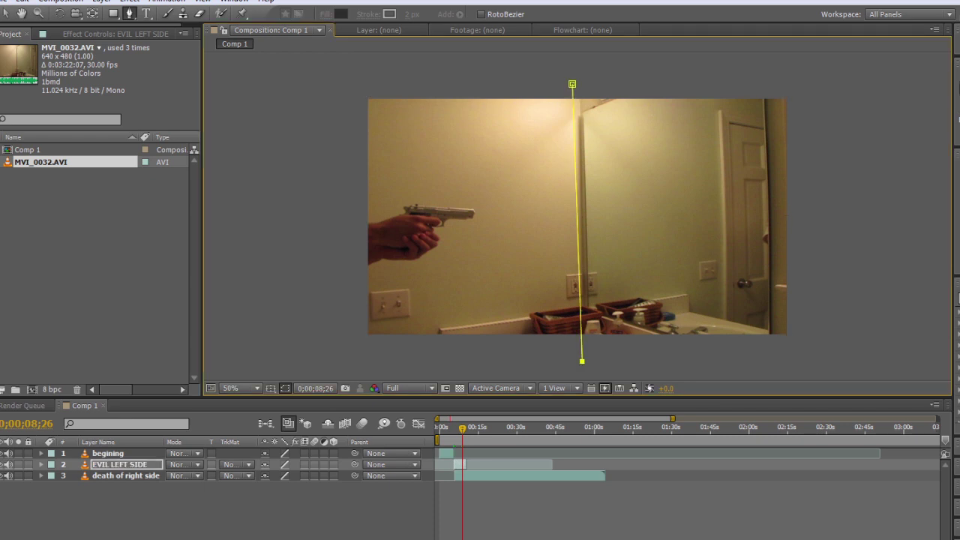
{"action": "left_click", "coordinate": [327, 365]}
{"action": "left_click", "coordinate": [338, 88]}
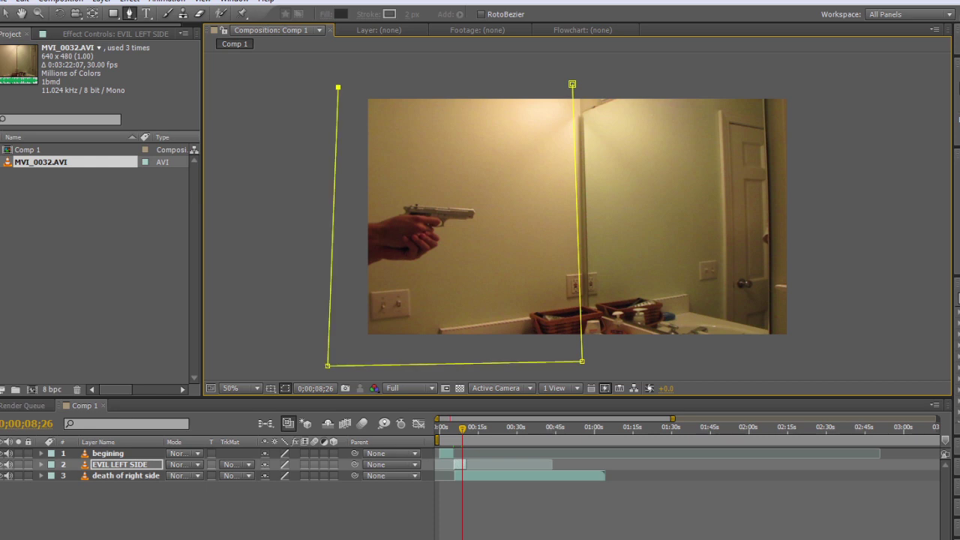
{"action": "left_click", "coordinate": [572, 84]}
{"action": "key", "text": "v"}
{"action": "key", "text": "ctrl+shift+a"}
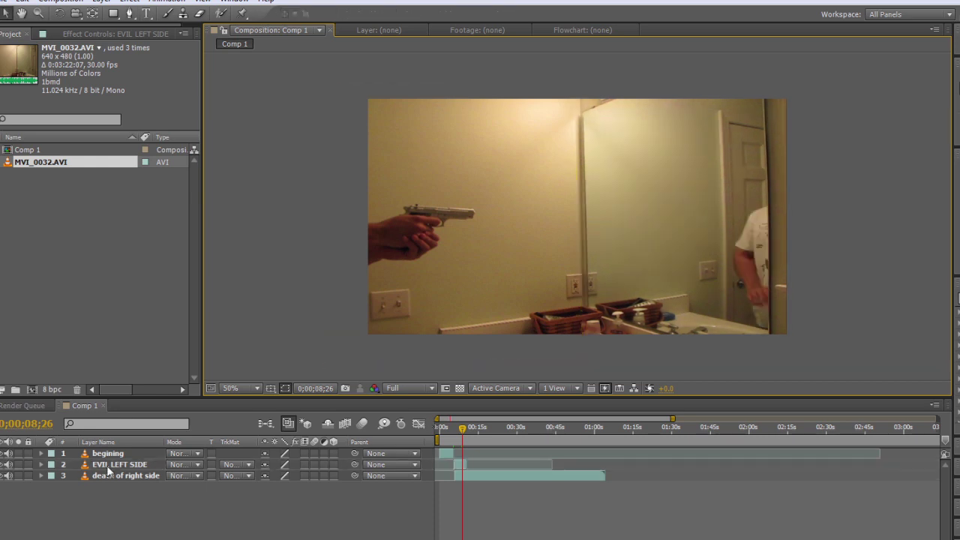
Expand Mask 1 of EVIL LEFT SIDE and increase its mask feather to soften the mask edge
{"action": "left_click", "coordinate": [107, 464]}
{"action": "left_click", "coordinate": [41, 464]}
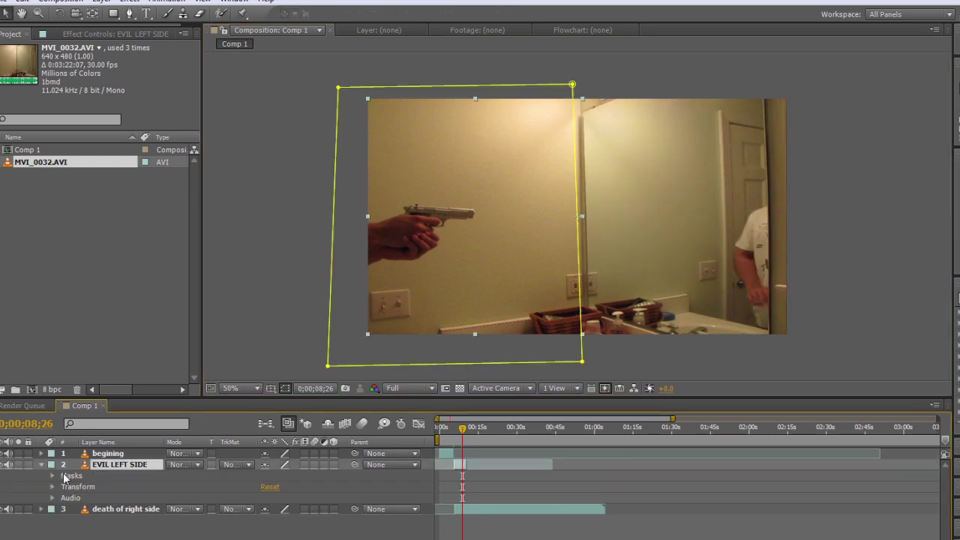
{"action": "left_click", "coordinate": [51, 475]}
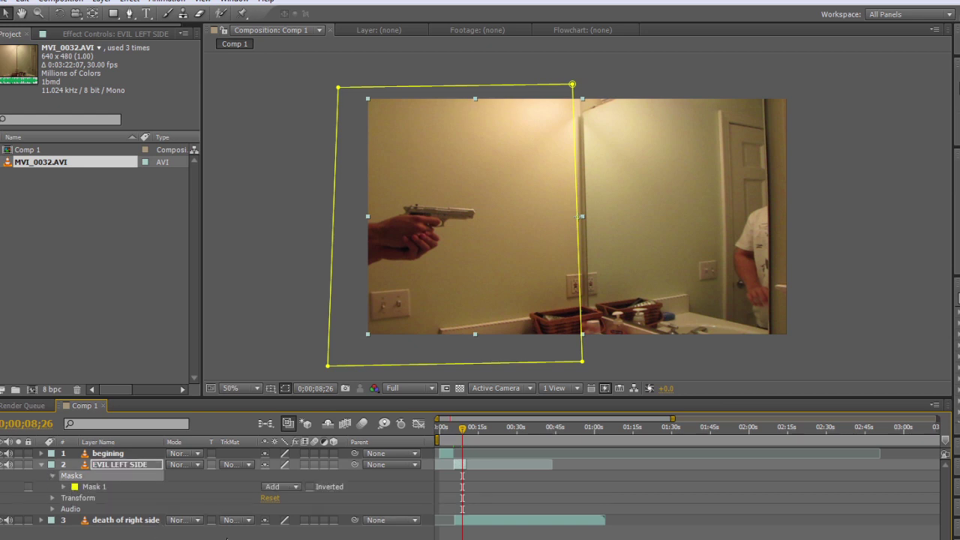
{"action": "left_click", "coordinate": [64, 486]}
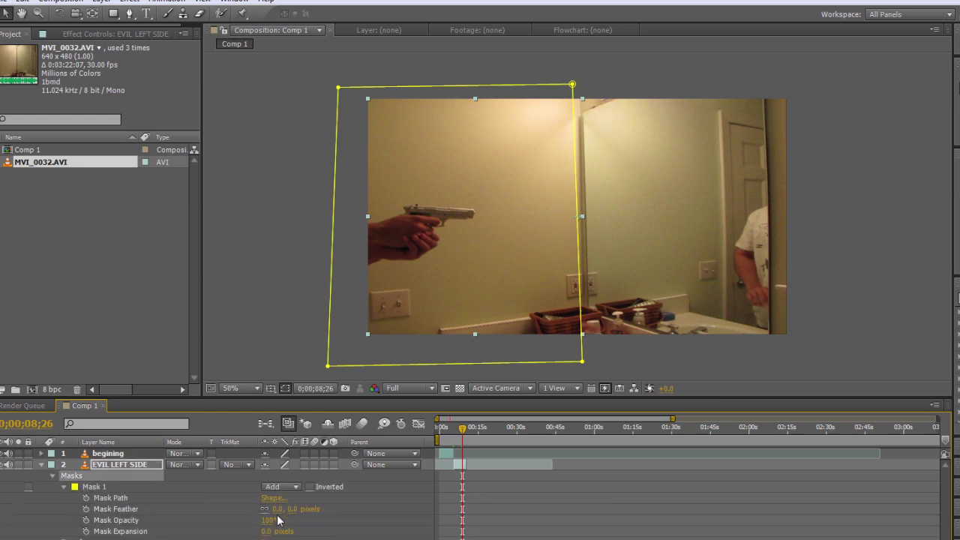
{"action": "left_click_drag", "start_coordinate": [277, 508], "coordinate": [294, 508]}
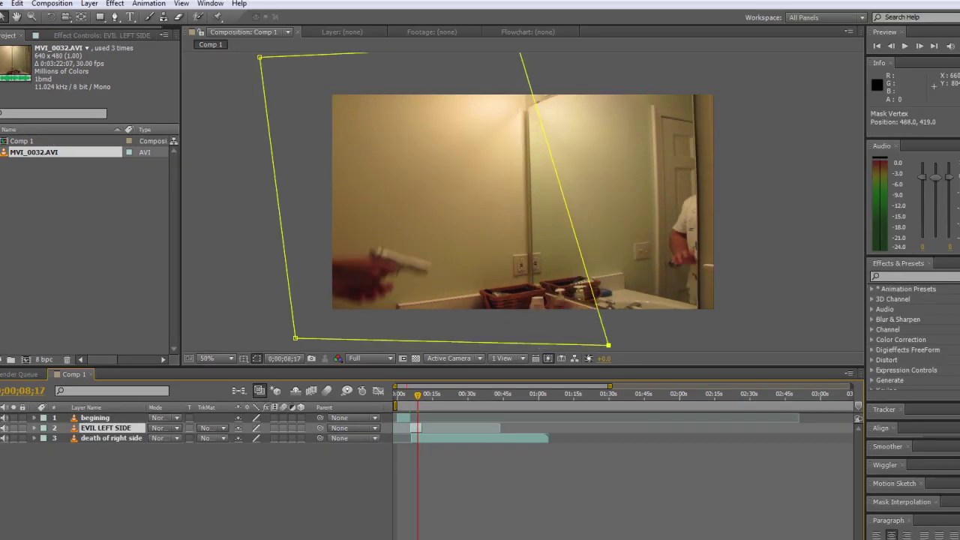
Move the two right-hand vertices of the EVIL LEFT SIDE mask outward to the mirror area just before the reflected door
{"action": "left_click_drag", "start_coordinate": [607, 349], "coordinate": [639, 337]}
{"action": "scroll", "coordinate": [523, 201], "scroll_direction": "up", "scroll_amount": 1}
{"action": "scroll", "coordinate": [522, 202], "scroll_direction": "down", "scroll_amount": 2}
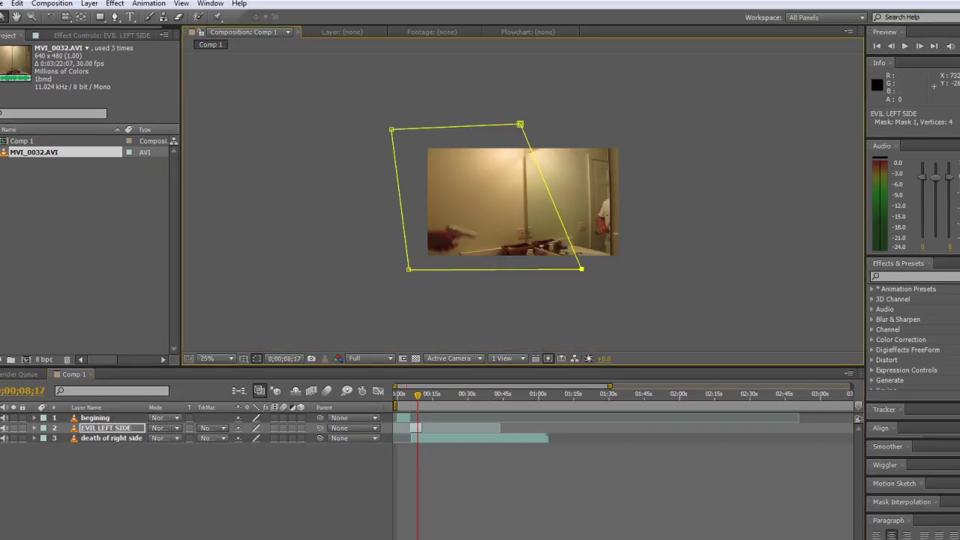
{"action": "left_click_drag", "start_coordinate": [519, 124], "coordinate": [578, 123]}
{"action": "scroll", "coordinate": [522, 202], "scroll_direction": "up", "scroll_amount": 1}
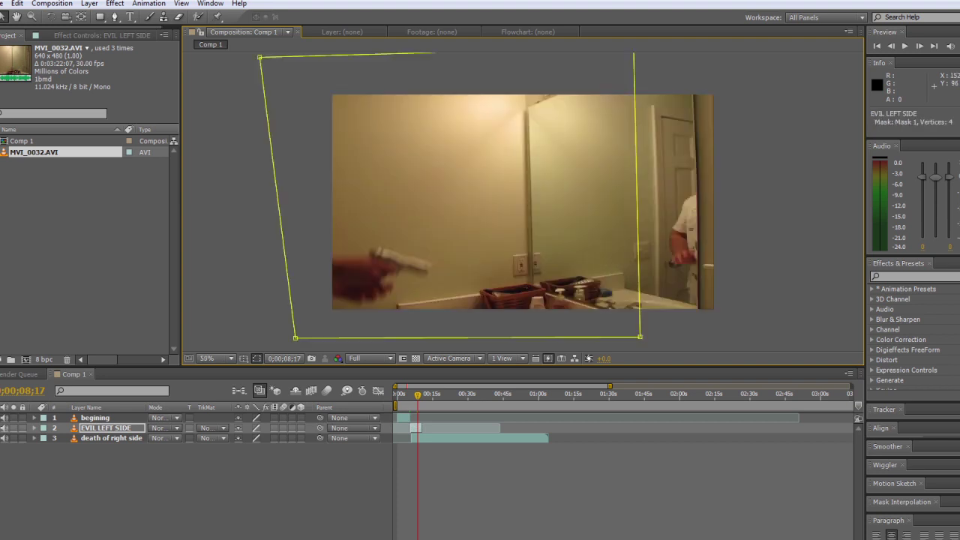
Examine the start of the masked EVIL LEFT SIDE clip around 0;00;05;14 for gaps outside its mask
{"action": "key", "text": "Page_Up"}
{"action": "key", "text": "Page_Up"}
{"action": "key", "text": "Page_Up"}
{"action": "key", "text": "Page_Up"}
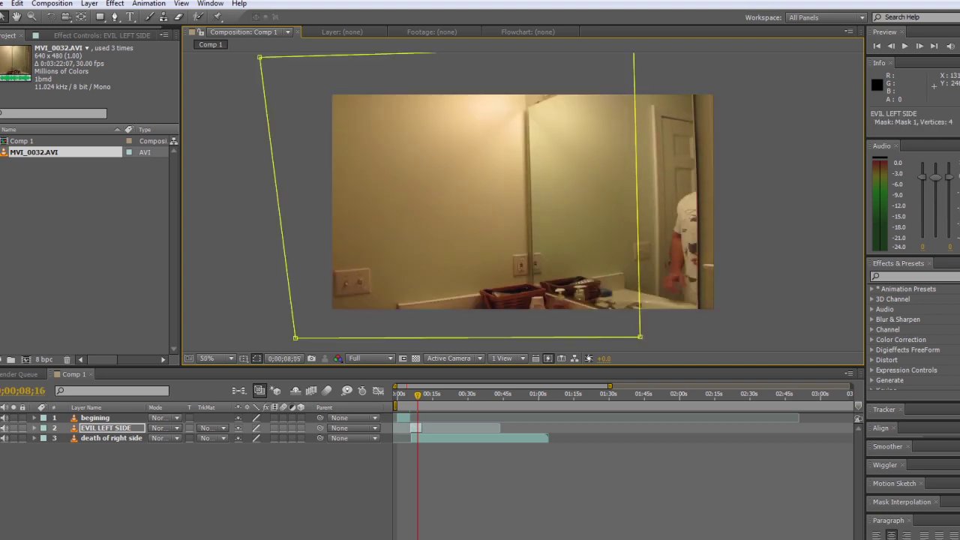
{"action": "left_click", "coordinate": [410, 395]}
{"action": "key", "text": "Page_Up"}
{"action": "key", "text": "Page_Up"}
{"action": "key", "text": "Page_Up"}
{"action": "key", "text": "Page_Up"}
{"action": "key", "text": "Page_Up"}
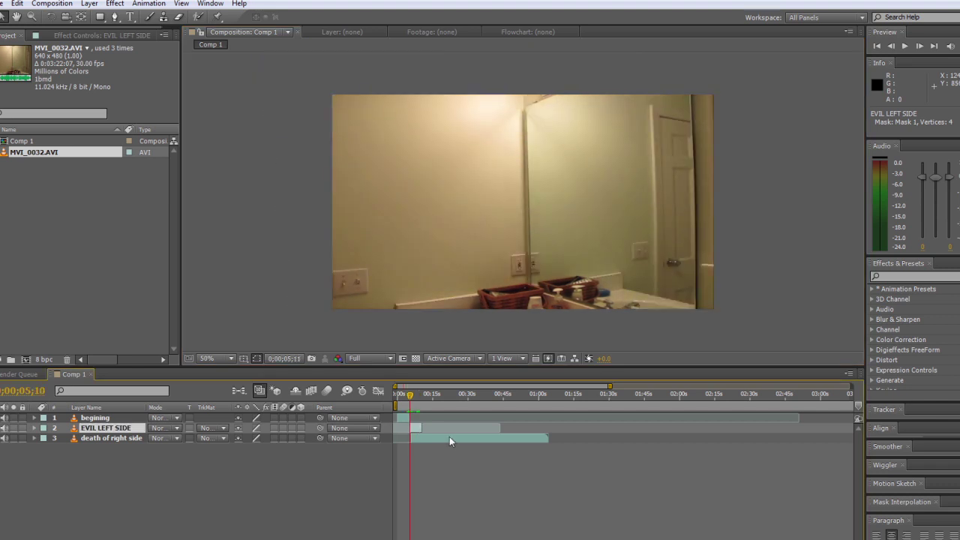
{"action": "key", "text": "Page_Down"}
{"action": "key", "text": "Page_Down"}
{"action": "key", "text": "Page_Up"}
{"action": "key", "text": "Page_Down"}
{"action": "left_click", "coordinate": [224, 323]}
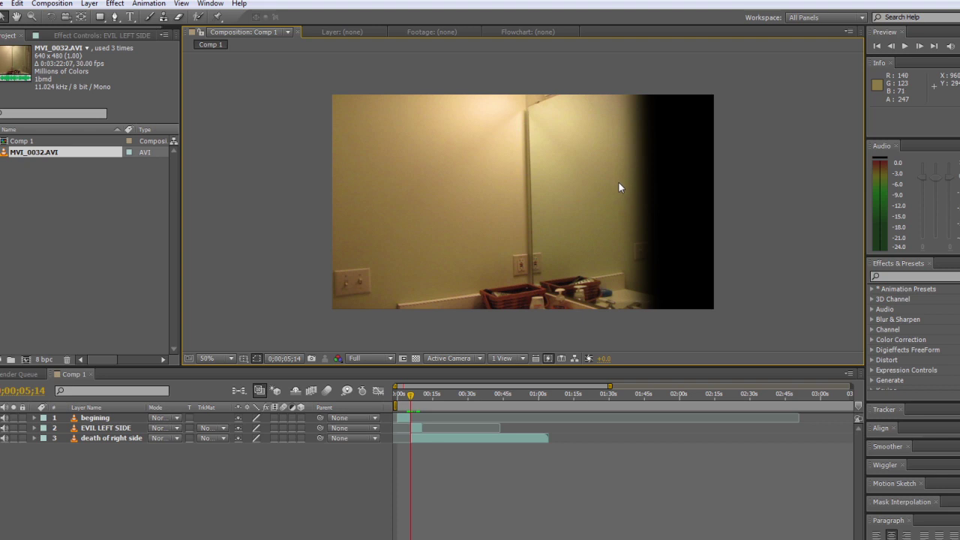
Add MVI_0032.AVI as the bottom layer of Comp 1 and rename the layer bg
{"action": "left_click_drag", "start_coordinate": [45, 152], "coordinate": [407, 470]}
{"action": "right_click", "coordinate": [120, 451]}
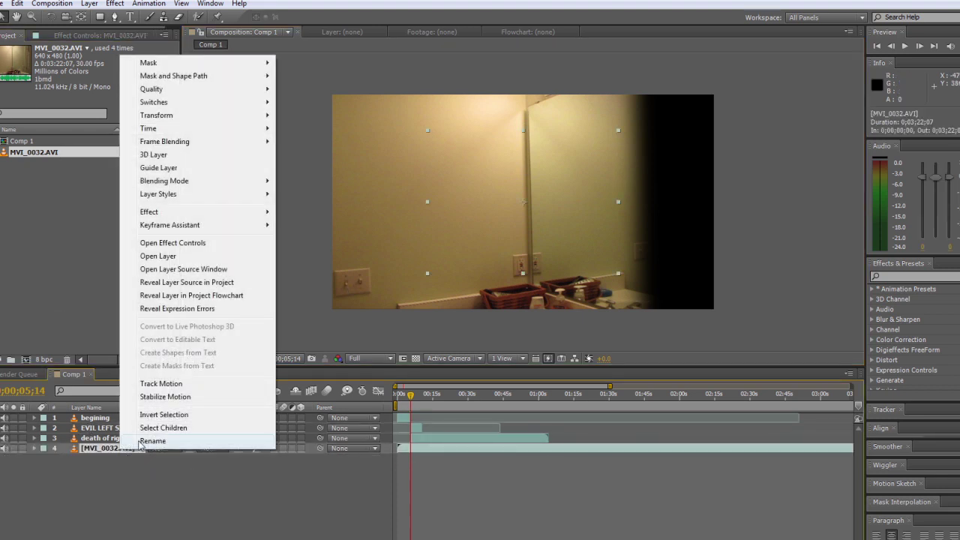
{"action": "left_click", "coordinate": [139, 442]}
{"action": "type", "text": "bg"}
{"action": "key", "text": "Return"}
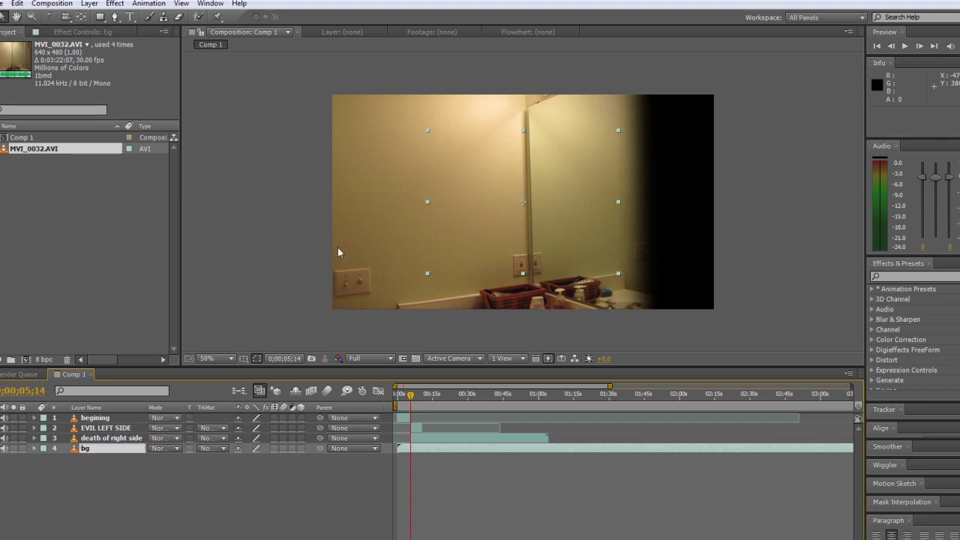
Fit the bg layer to the composition frame and shift it in time to start at about 0;00;05;14
{"action": "right_click", "coordinate": [449, 219]}
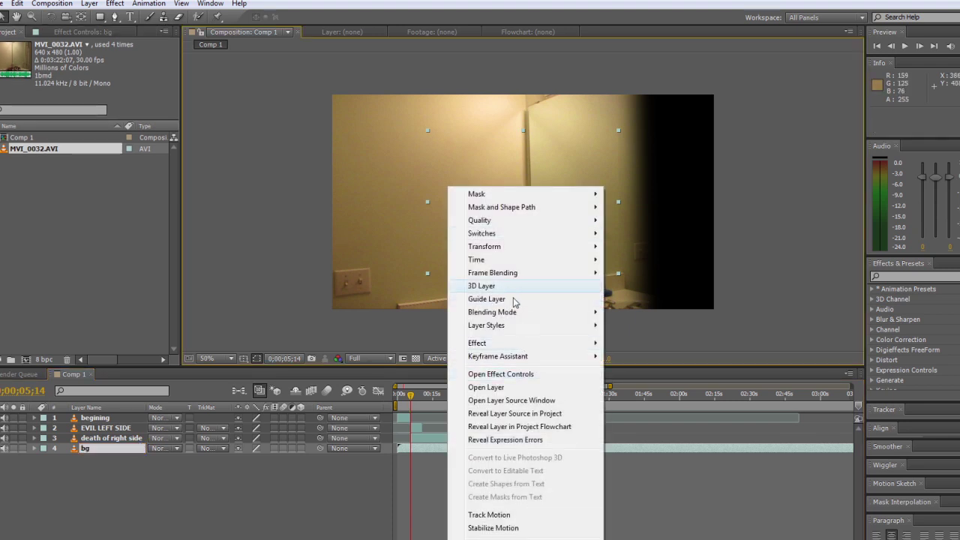
{"action": "mouse_move", "coordinate": [529, 314]}
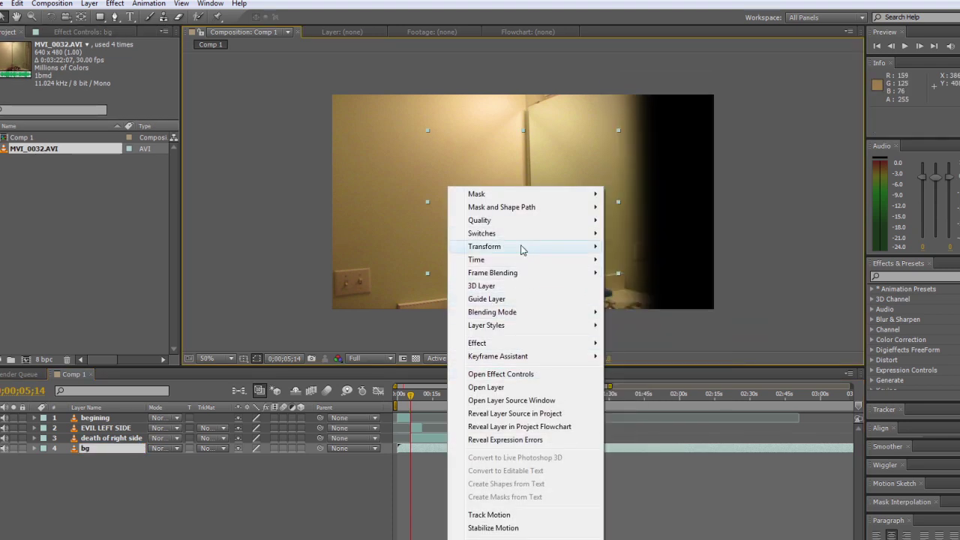
{"action": "mouse_move", "coordinate": [523, 247]}
{"action": "left_click", "coordinate": [667, 393]}
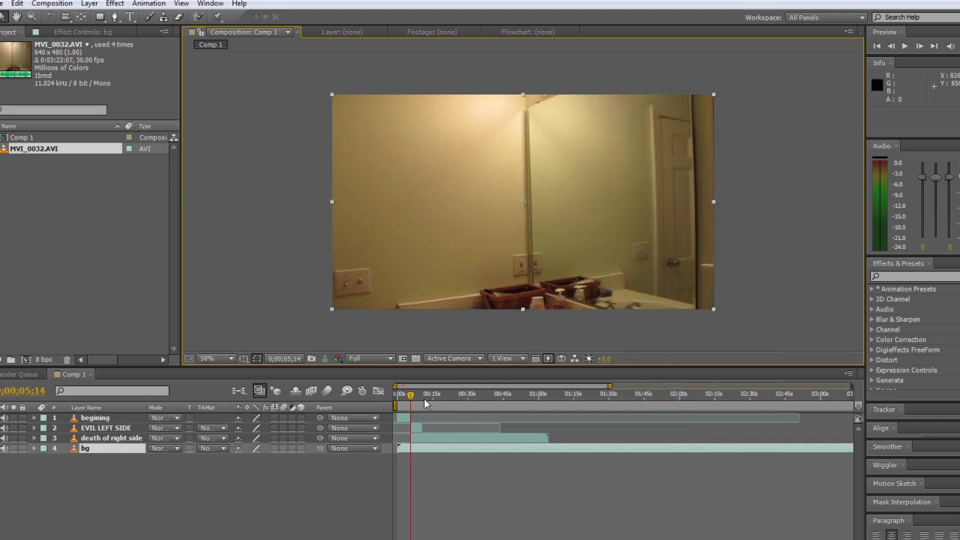
{"action": "left_click_drag", "start_coordinate": [421, 451], "coordinate": [440, 449]}
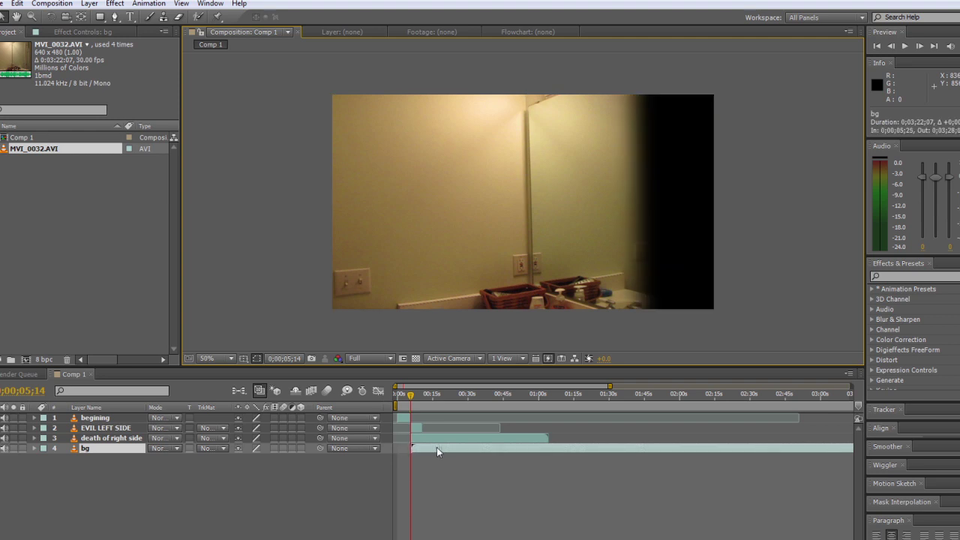
{"action": "left_click_drag", "start_coordinate": [438, 450], "coordinate": [436, 449]}
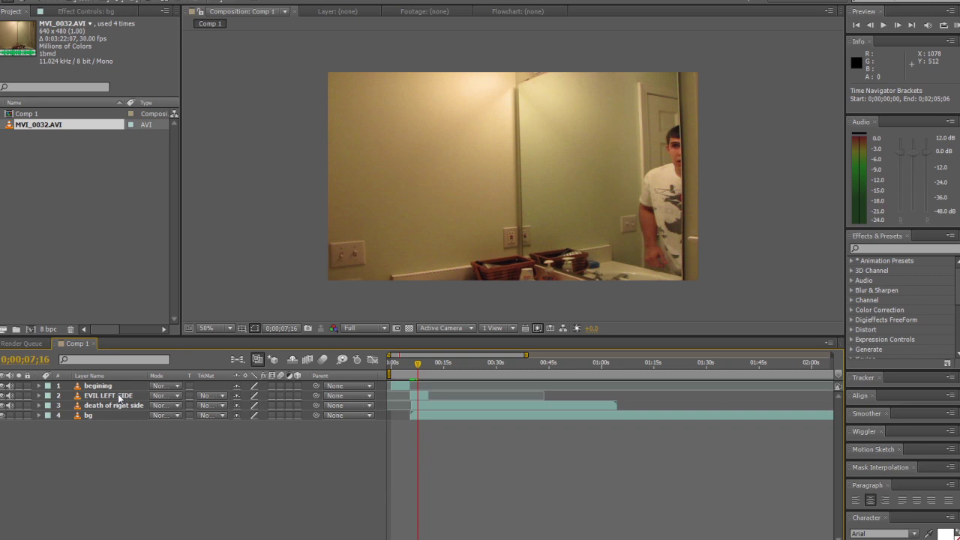
Examine the EVIL LEFT SIDE mask edge against the reflection frame by frame from about 0;00;07;04 to 0;00;08;28
{"action": "left_click", "coordinate": [118, 398]}
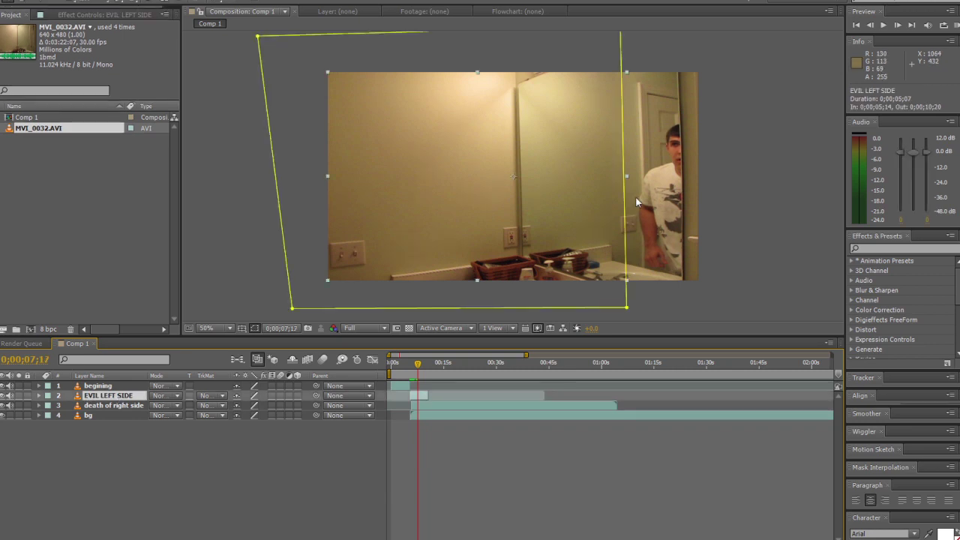
{"action": "key", "text": "Page_Up"}
{"action": "key", "text": "Page_Up"}
{"action": "key", "text": "Page_Up"}
{"action": "key", "text": "Page_Up"}
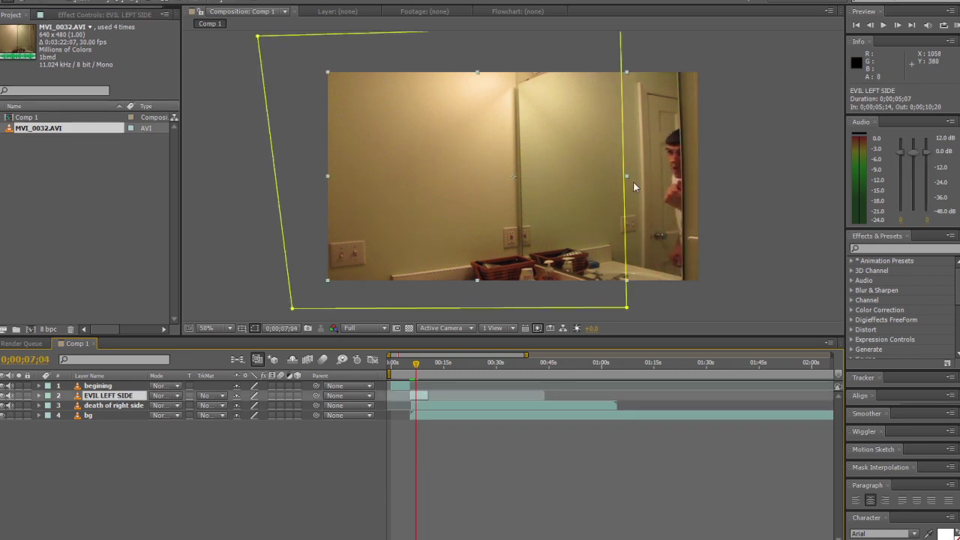
{"action": "key", "text": "Page_Down"}
{"action": "key", "text": "Page_Down"}
{"action": "key", "text": "Page_Down"}
{"action": "key", "text": "Page_Down"}
{"action": "key", "text": "Page_Down"}
{"action": "key", "text": "Page_Down"}
{"action": "key", "text": "Page_Down"}
{"action": "key", "text": "Page_Down"}
{"action": "key", "text": "Page_Down"}
{"action": "key", "text": "Page_Down"}
{"action": "key", "text": "Page_Down"}
{"action": "key", "text": "Page_Down"}
{"action": "key", "text": "Page_Down"}
{"action": "key", "text": "Page_Down"}
{"action": "key", "text": "Page_Down"}
{"action": "key", "text": "Page_Down"}
{"action": "key", "text": "Page_Down"}
{"action": "key", "text": "Page_Down"}
{"action": "key", "text": "Page_Down"}
{"action": "key", "text": "Page_Down"}
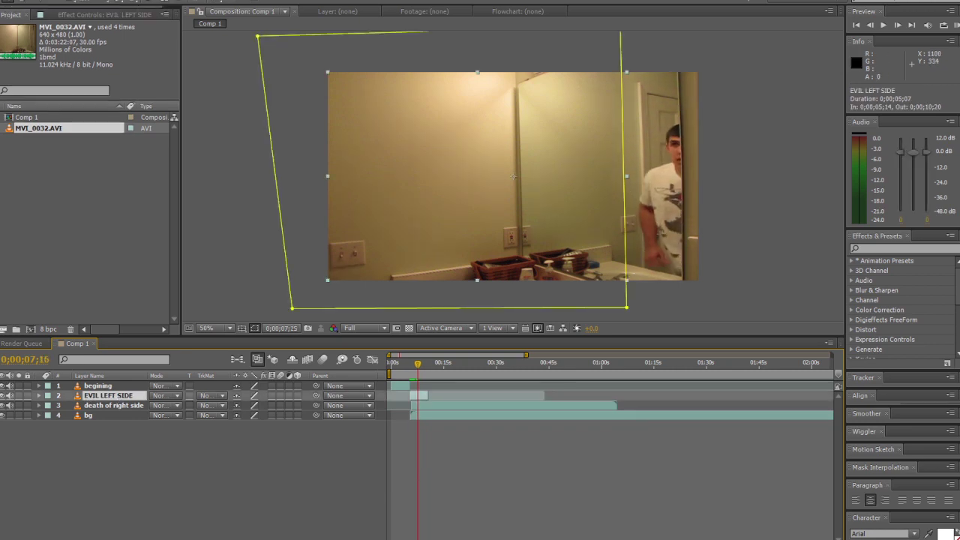
{"action": "key", "text": "Page_Down"}
{"action": "key", "text": "Page_Down"}
{"action": "key", "text": "Page_Down"}
{"action": "key", "text": "Page_Down"}
{"action": "key", "text": "Page_Down"}
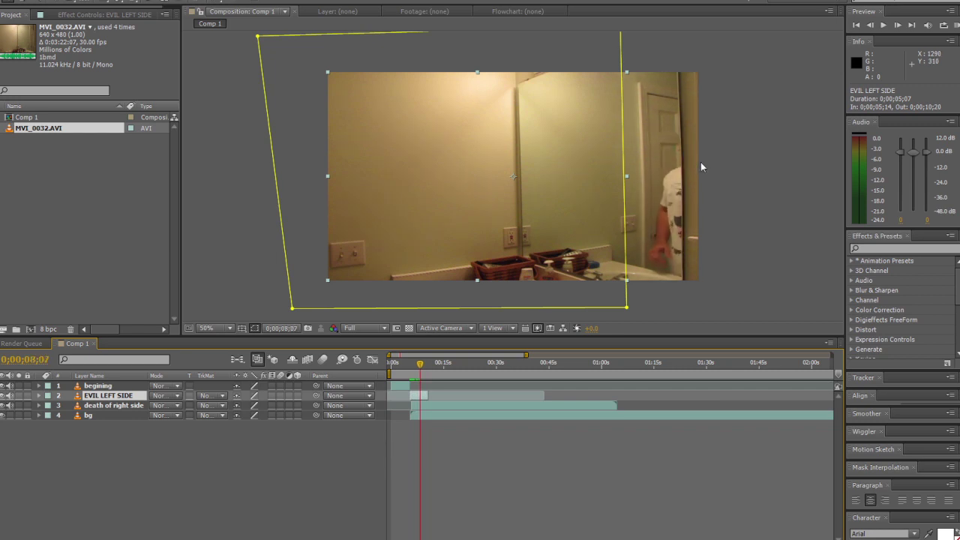
{"action": "key", "text": "Page_Down"}
{"action": "key", "text": "Page_Down"}
{"action": "key", "text": "Page_Down"}
{"action": "key", "text": "Page_Down"}
{"action": "key", "text": "Page_Down"}
{"action": "key", "text": "Page_Down"}
{"action": "key", "text": "Page_Down"}
{"action": "key", "text": "Page_Down"}
{"action": "key", "text": "Page_Down"}
{"action": "key", "text": "Page_Down"}
{"action": "key", "text": "Page_Down"}
{"action": "key", "text": "Page_Down"}
{"action": "key", "text": "Page_Down"}
{"action": "key", "text": "Page_Down"}
{"action": "key", "text": "Page_Down"}
{"action": "key", "text": "Page_Down"}
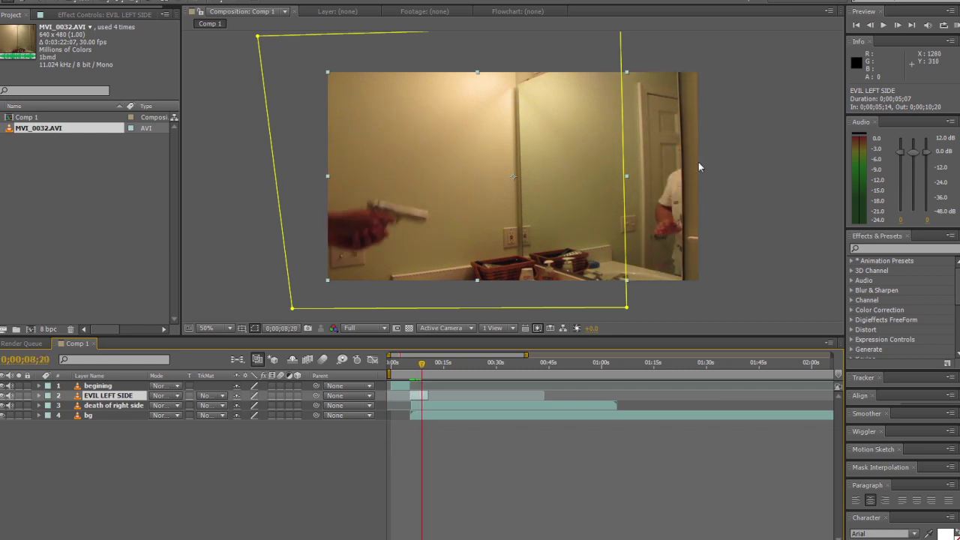
{"action": "key", "text": "Page_Down"}
{"action": "key", "text": "Page_Down"}
{"action": "key", "text": "Page_Down"}
{"action": "key", "text": "Page_Down"}
{"action": "key", "text": "Page_Down"}
{"action": "key", "text": "Page_Down"}
{"action": "key", "text": "Page_Down"}
{"action": "key", "text": "Page_Down"}
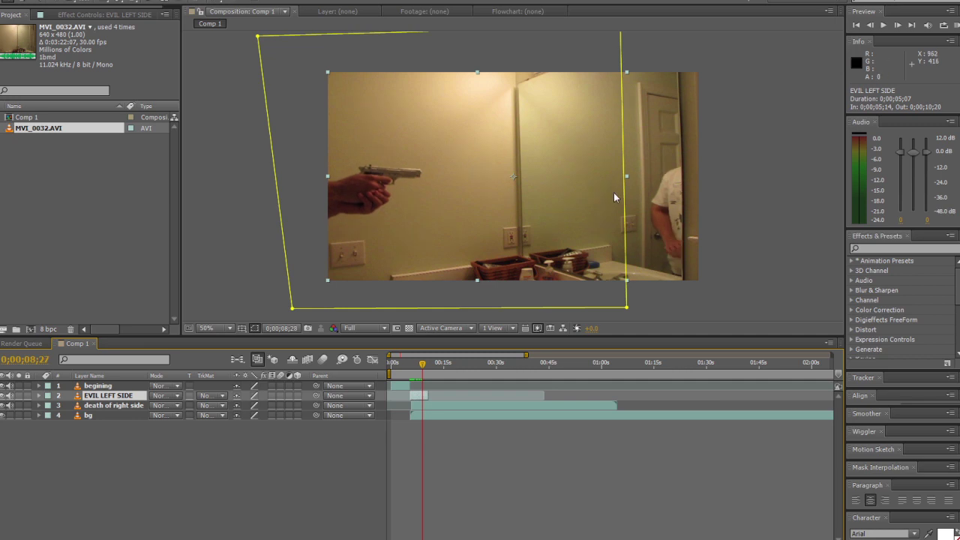
{"action": "key", "text": "Page_Down"}
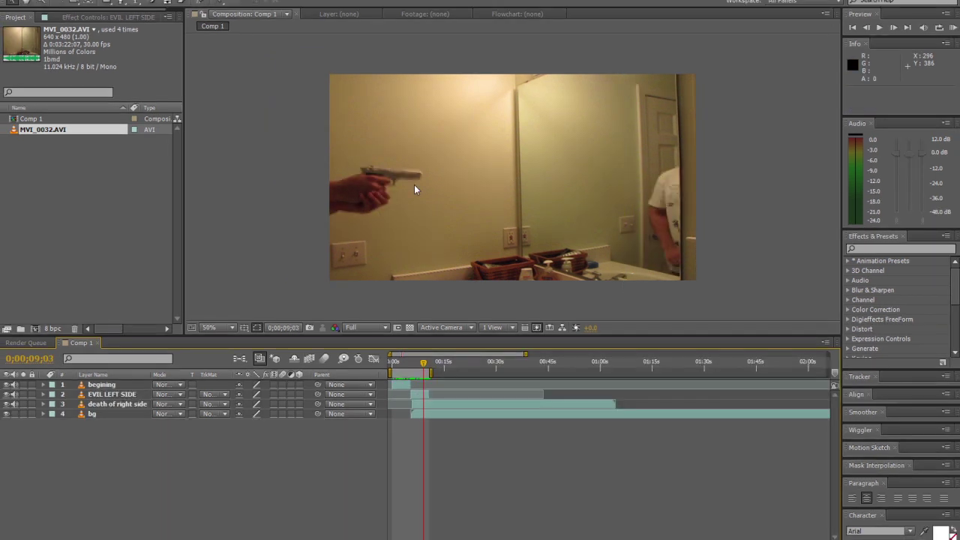
With the time at 0;00;09;02, import Muzzle_Flash_10.mov and add it as the top layer of Comp 1
{"action": "key", "text": "Page_Down"}
{"action": "key", "text": "Page_Up"}
{"action": "key", "text": "Page_Up"}
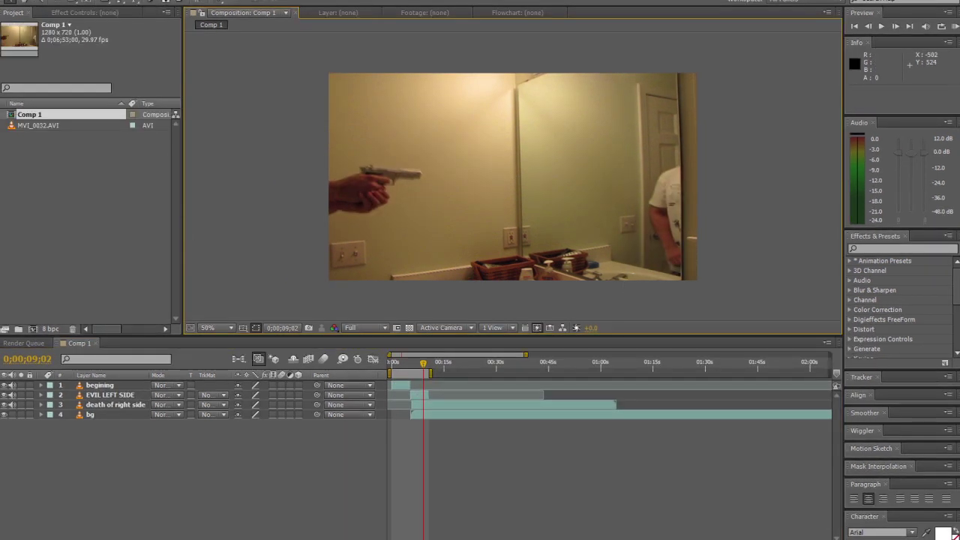
{"action": "left_click_drag", "start_coordinate": [60, 232], "coordinate": [77, 231]}
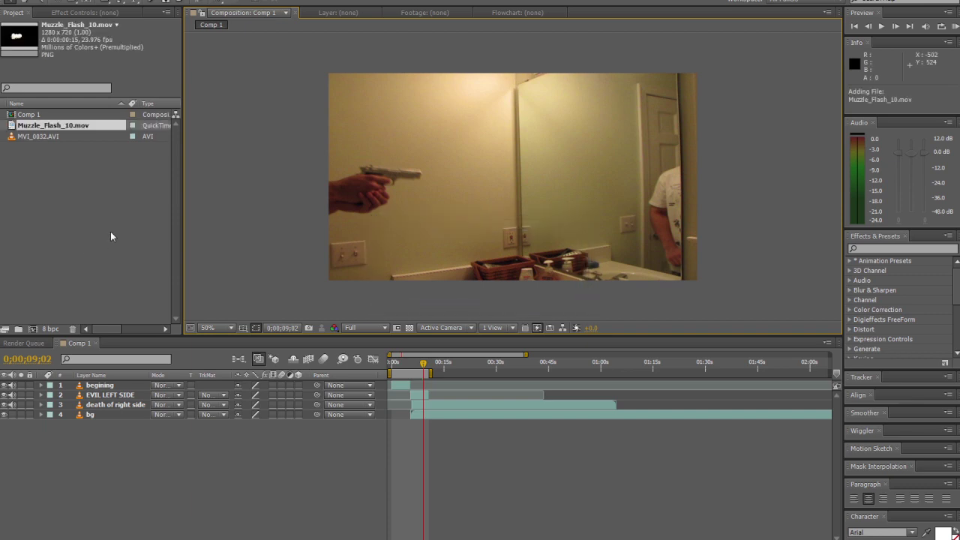
{"action": "left_click_drag", "start_coordinate": [104, 128], "coordinate": [121, 382]}
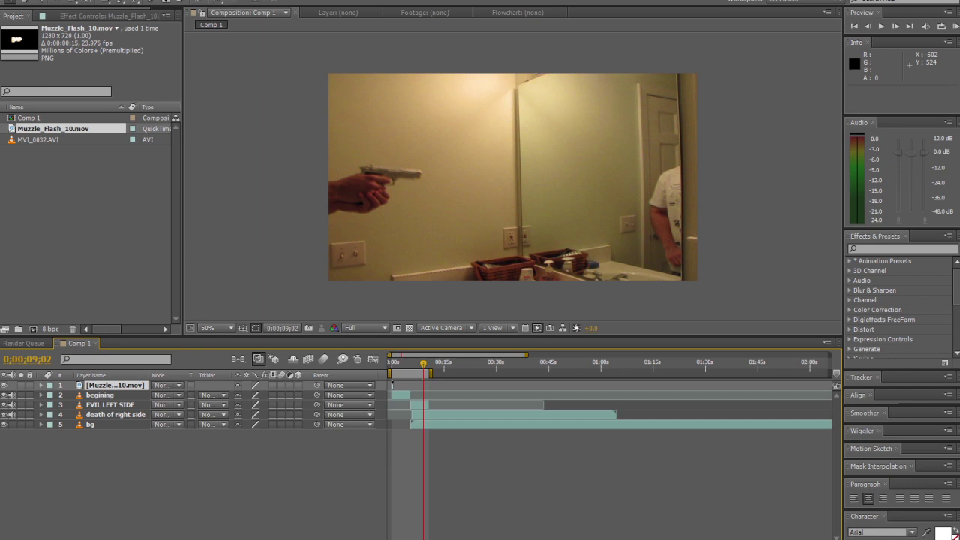
Shift the Muzzle_Flash_10.mov layer in time to start at 0;00;09;02 and check the frame just before it
{"action": "key", "text": "semicolon"}
{"action": "left_click_drag", "start_coordinate": [400, 354], "coordinate": [391, 355]}
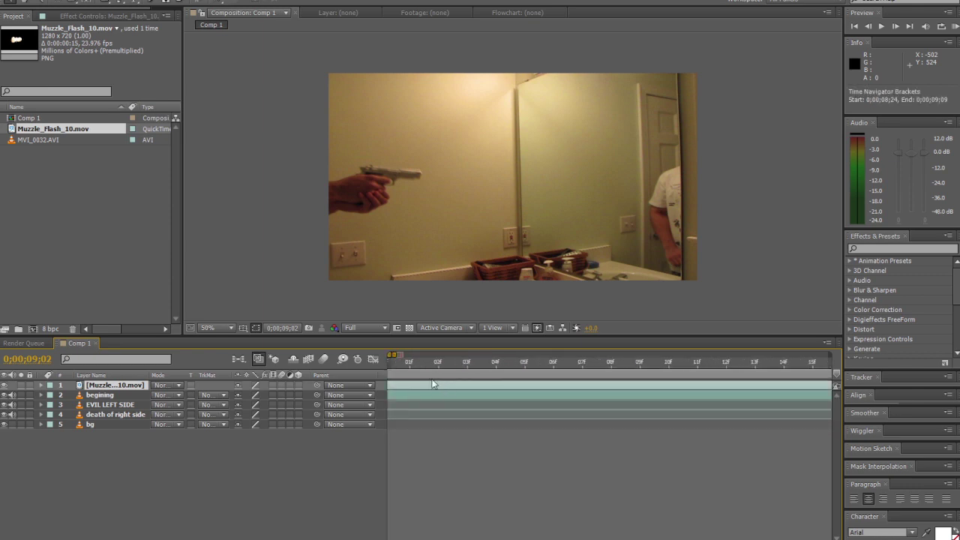
{"action": "key", "text": "semicolon"}
{"action": "key", "text": "equal"}
{"action": "key", "text": "equal"}
{"action": "key", "text": "equal"}
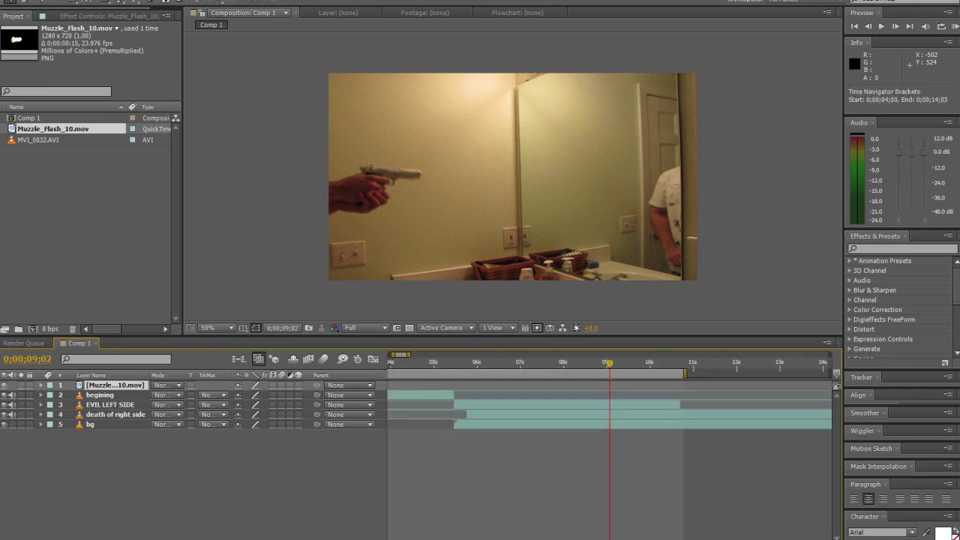
{"action": "scroll", "coordinate": [610, 450], "scroll_direction": "left", "scroll_amount": 3}
{"action": "left_click_drag", "start_coordinate": [410, 385], "coordinate": [806, 382]}
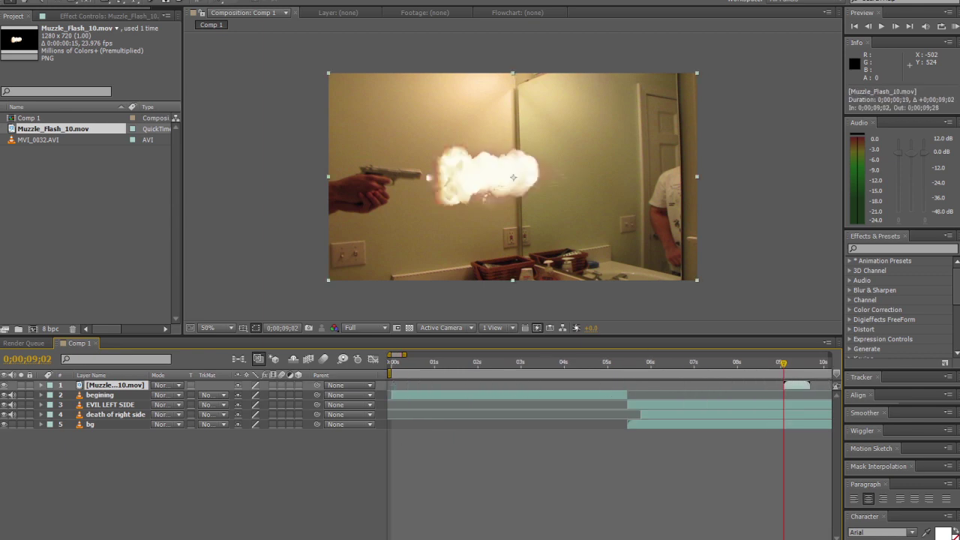
{"action": "key", "text": "Page_Up"}
{"action": "key", "text": "Page_Down"}
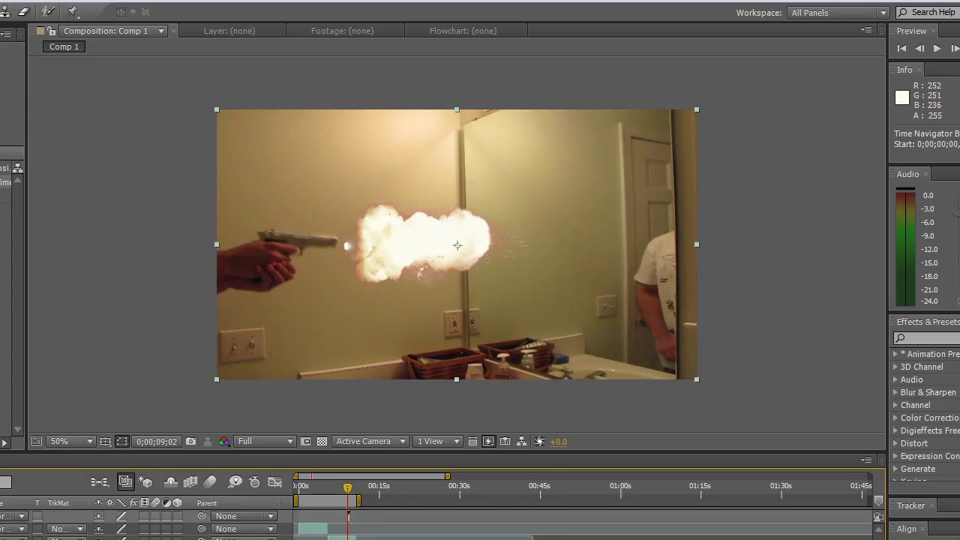
Rotate the muzzle flash slightly clockwise and nudge it toward the gun barrel
{"action": "left_click_drag", "start_coordinate": [461, 175], "coordinate": [459, 172]}
{"action": "key", "text": "w"}
{"action": "left_click_drag", "start_coordinate": [388, 246], "coordinate": [386, 245]}
{"action": "key", "text": "v"}
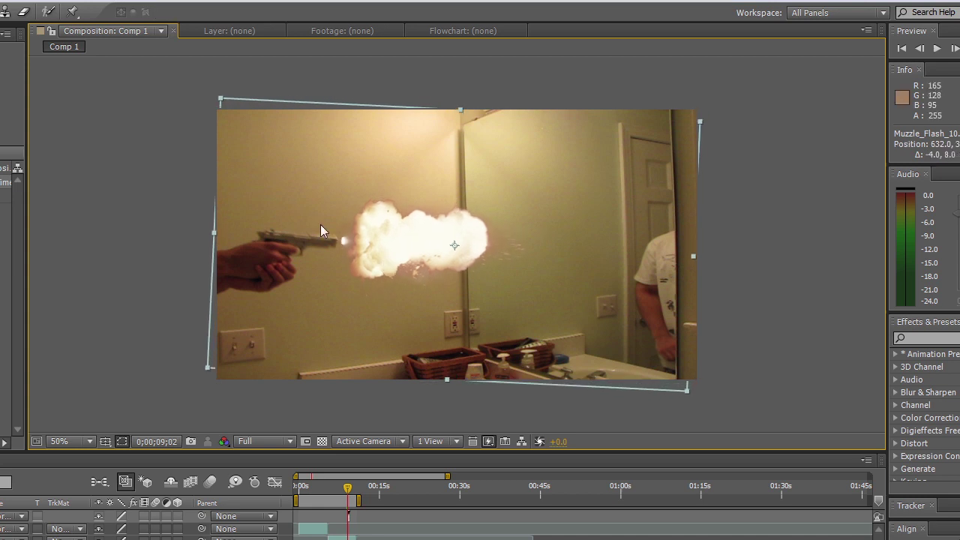
Shrink the muzzle flash and rotate it a little further clockwise, keeping its base at the gun's muzzle
{"action": "left_click_drag", "start_coordinate": [221, 99], "coordinate": [269, 128]}
{"action": "left_click_drag", "start_coordinate": [386, 228], "coordinate": [365, 229]}
{"action": "key", "text": "w"}
{"action": "key", "text": "v"}
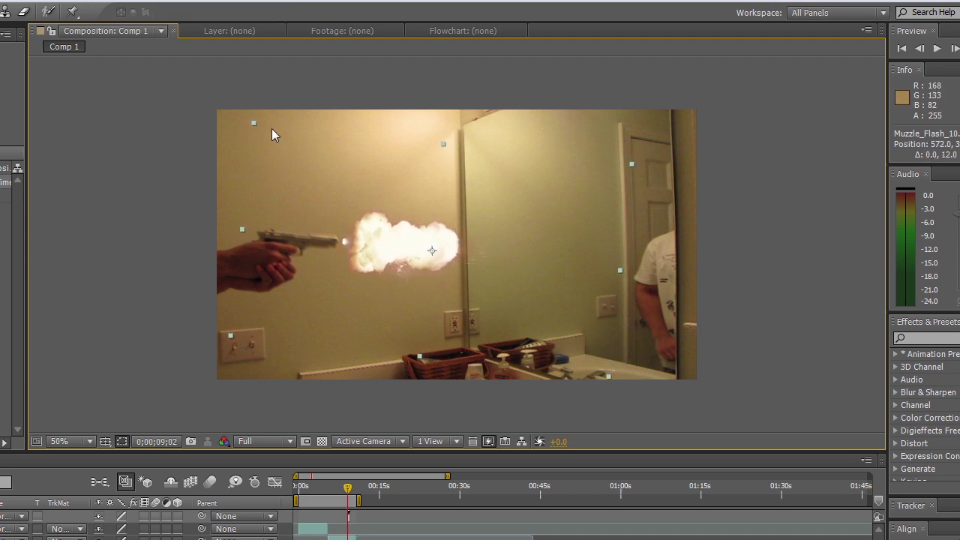
Scale the muzzle flash to 61%, place its base against the gun's muzzle and deselect the layer
{"action": "left_click_drag", "start_coordinate": [255, 124], "coordinate": [282, 150]}
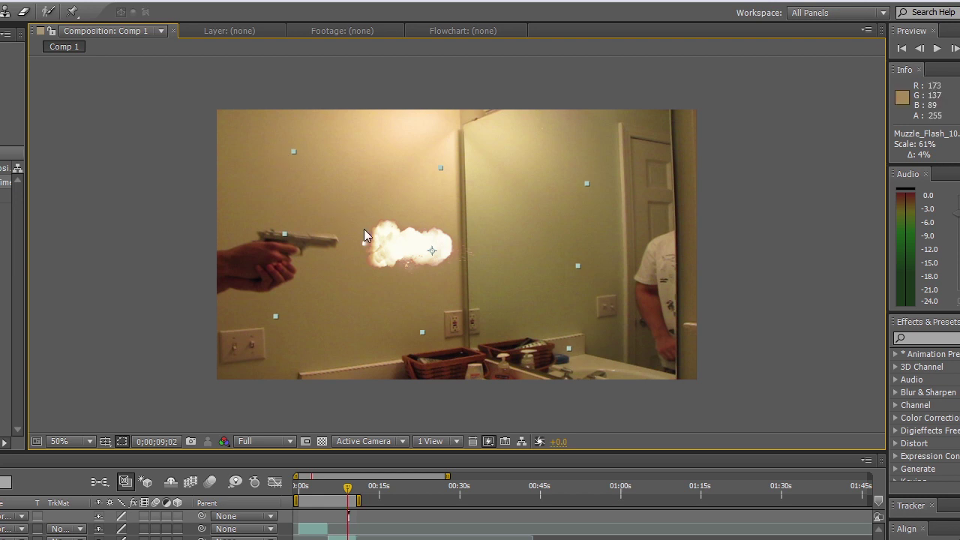
{"action": "left_click_drag", "start_coordinate": [364, 229], "coordinate": [342, 227]}
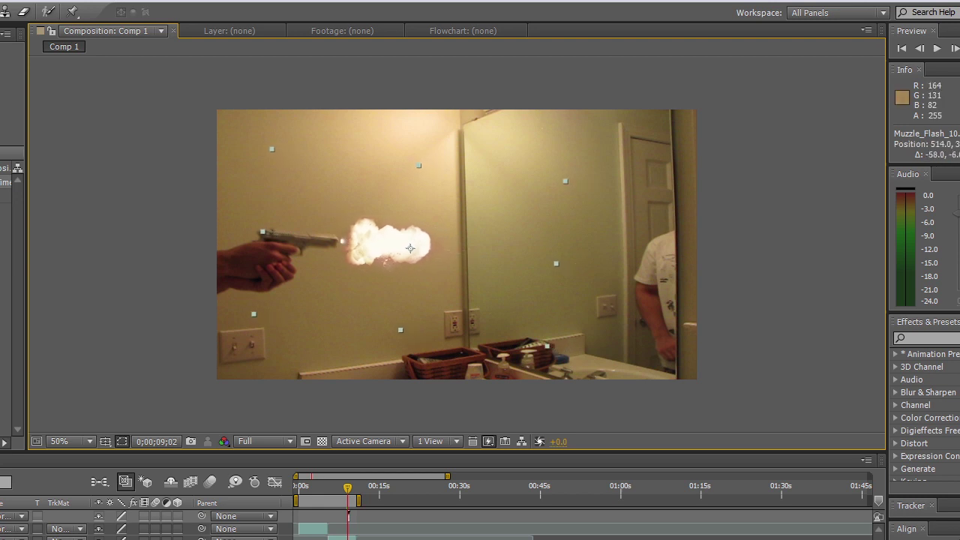
{"action": "left_click", "coordinate": [875, 267]}
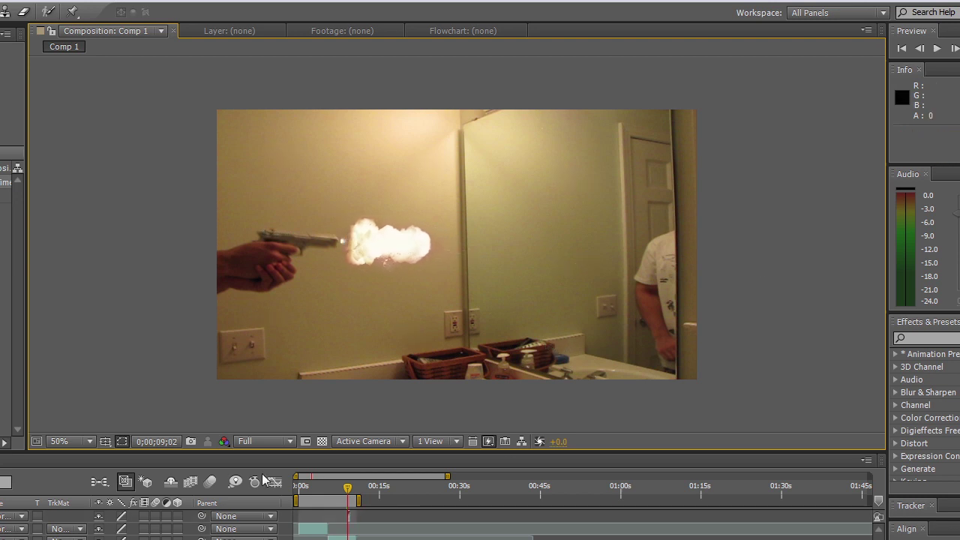
Apply a Gaussian Blur with a blurriness of 2.7 to the muzzle flash layer
{"action": "left_click", "coordinate": [1, 516]}
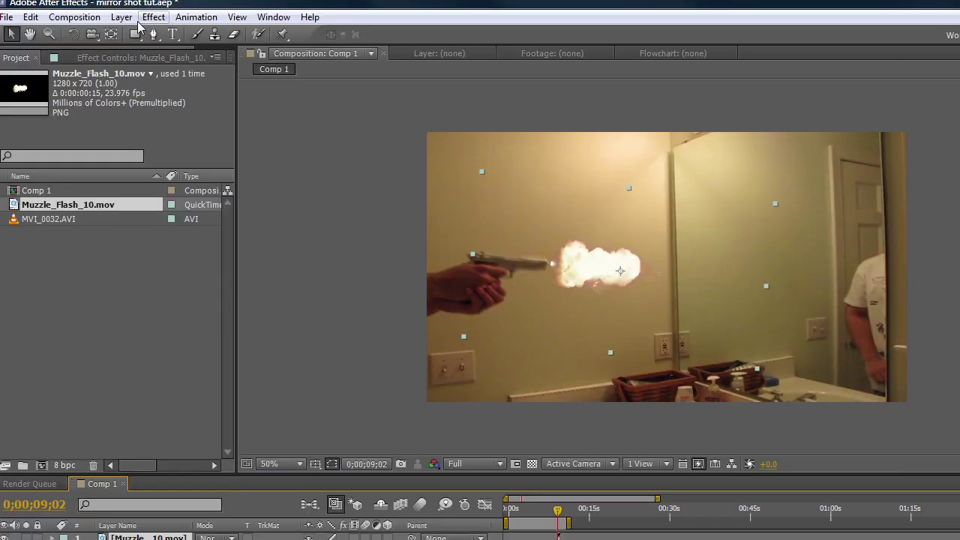
{"action": "left_click", "coordinate": [152, 17]}
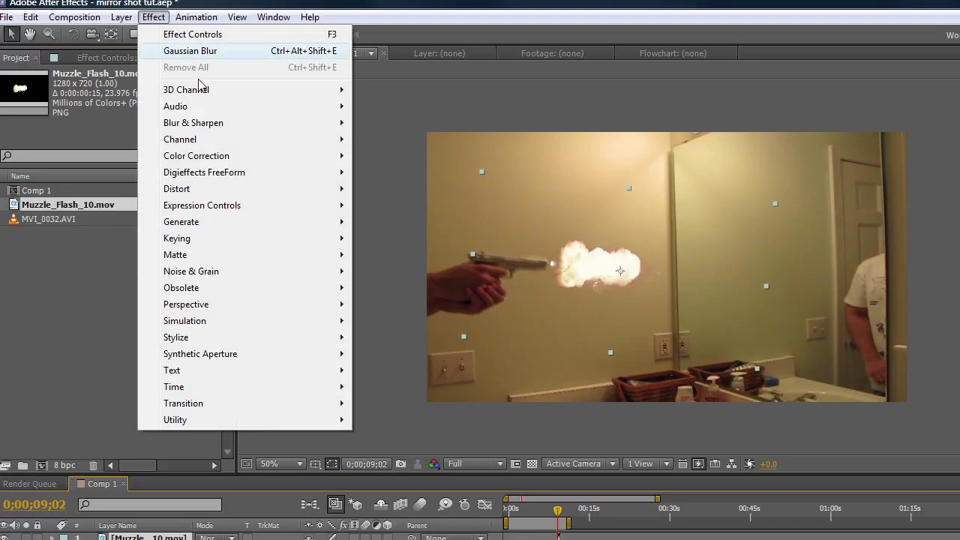
{"action": "mouse_move", "coordinate": [253, 132]}
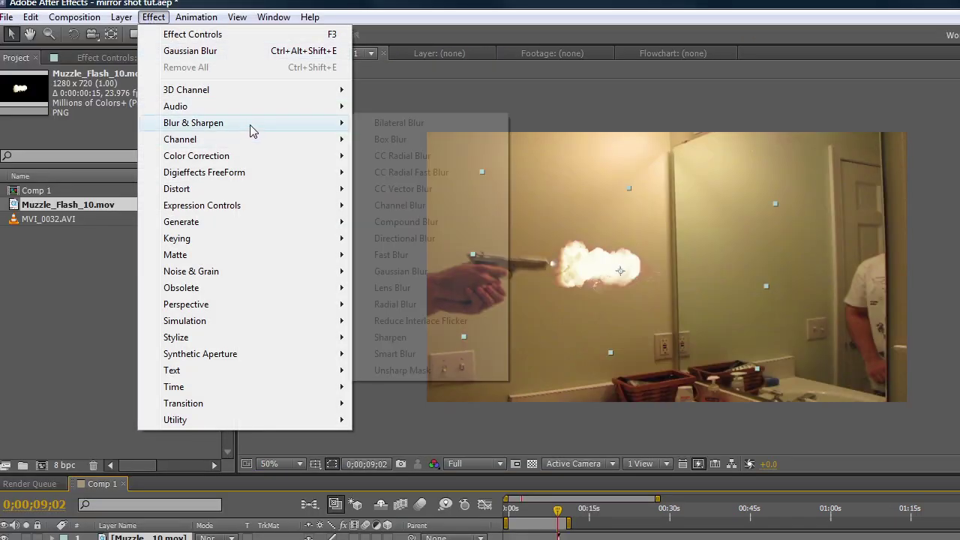
{"action": "left_click", "coordinate": [439, 271]}
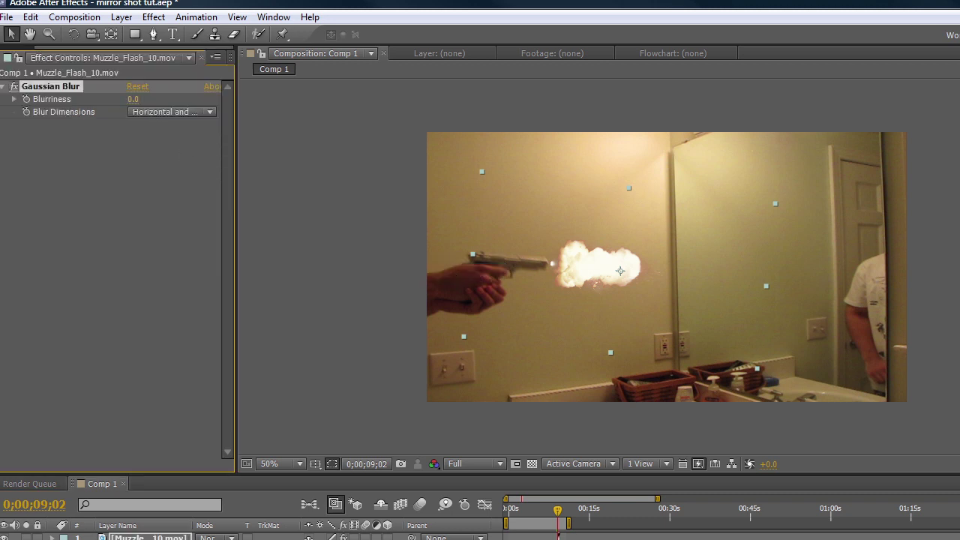
{"action": "left_click_drag", "start_coordinate": [133, 99], "coordinate": [167, 99]}
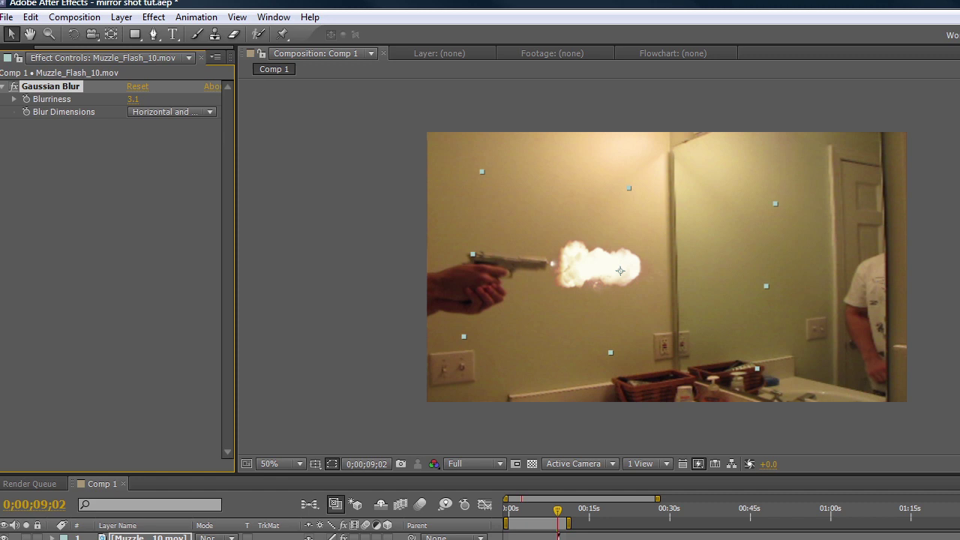
{"action": "left_click_drag", "start_coordinate": [63, 48], "coordinate": [15, 47]}
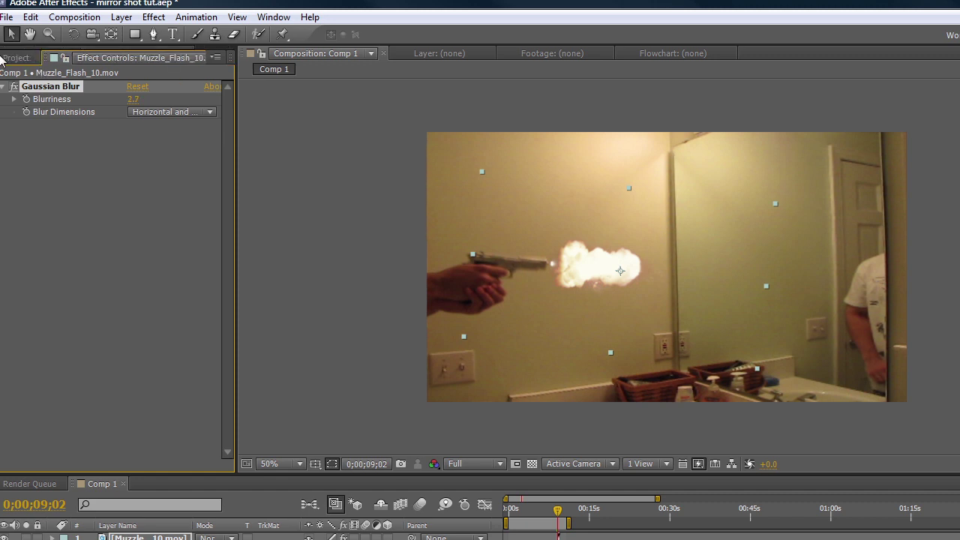
{"action": "left_click", "coordinate": [17, 57]}
Add a Glow effect to the muzzle flash and set its Glow Threshold to 25.1%
{"action": "left_click", "coordinate": [153, 16]}
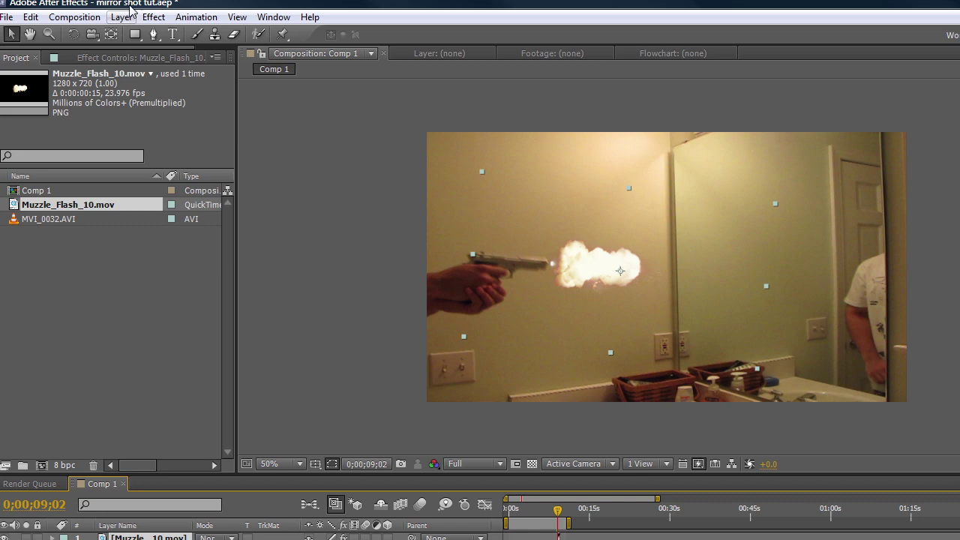
{"action": "left_click", "coordinate": [153, 18]}
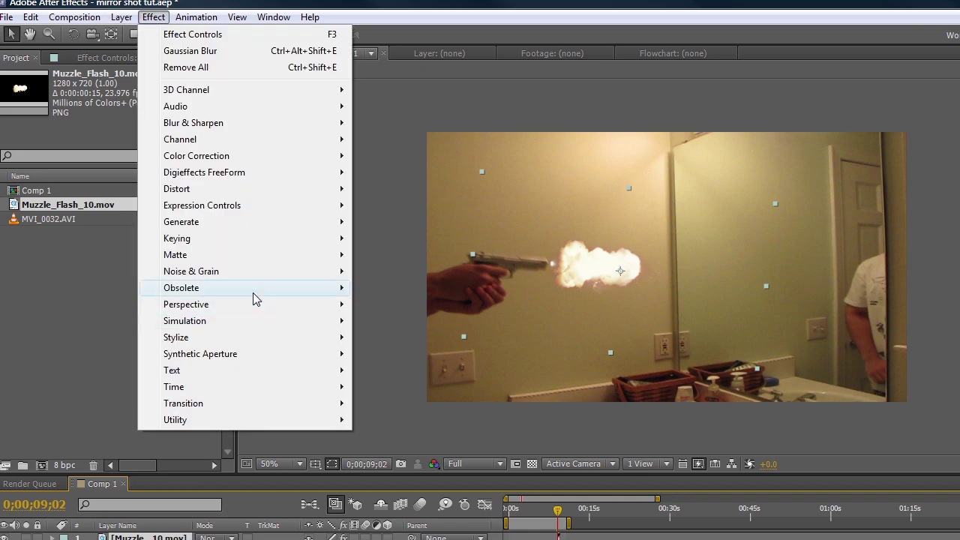
{"action": "mouse_move", "coordinate": [263, 338]}
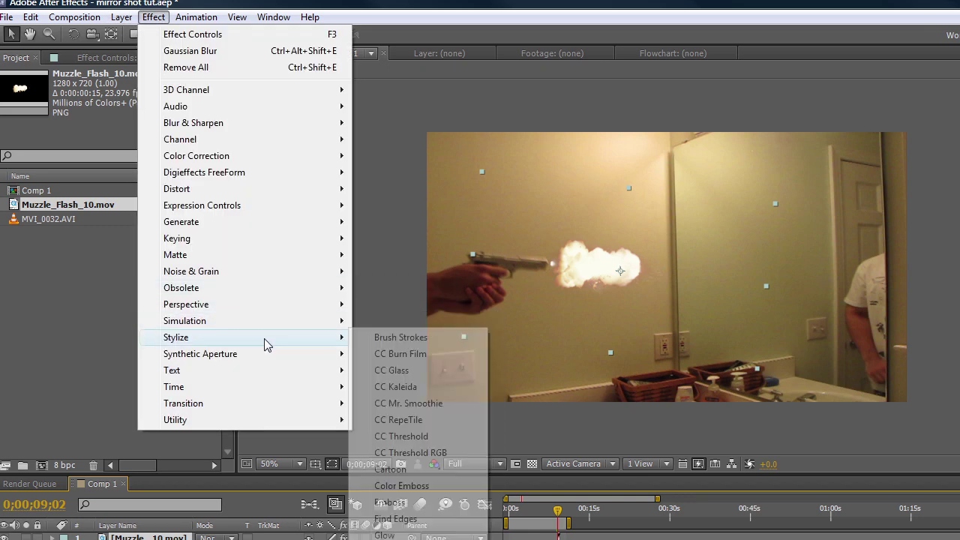
{"action": "left_click", "coordinate": [384, 535]}
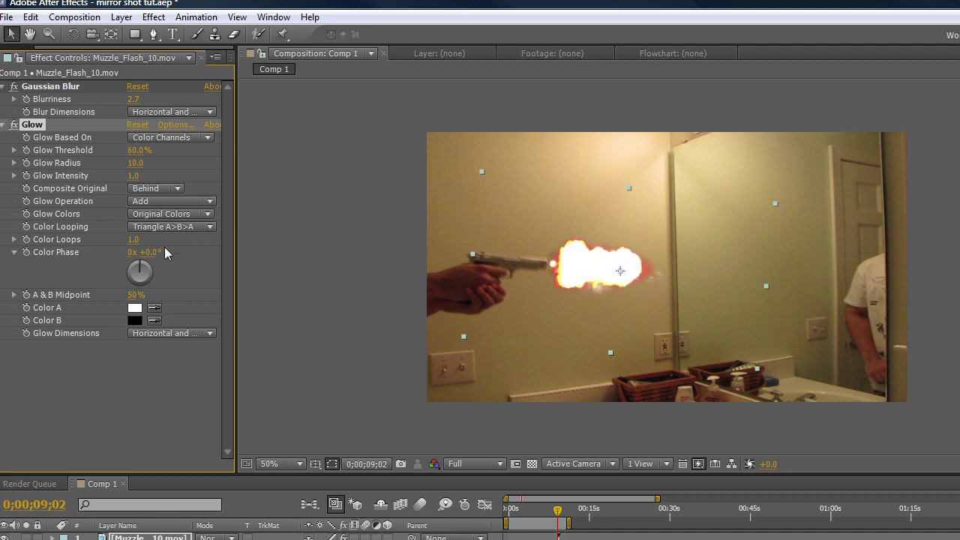
{"action": "left_click_drag", "start_coordinate": [136, 150], "coordinate": [210, 150]}
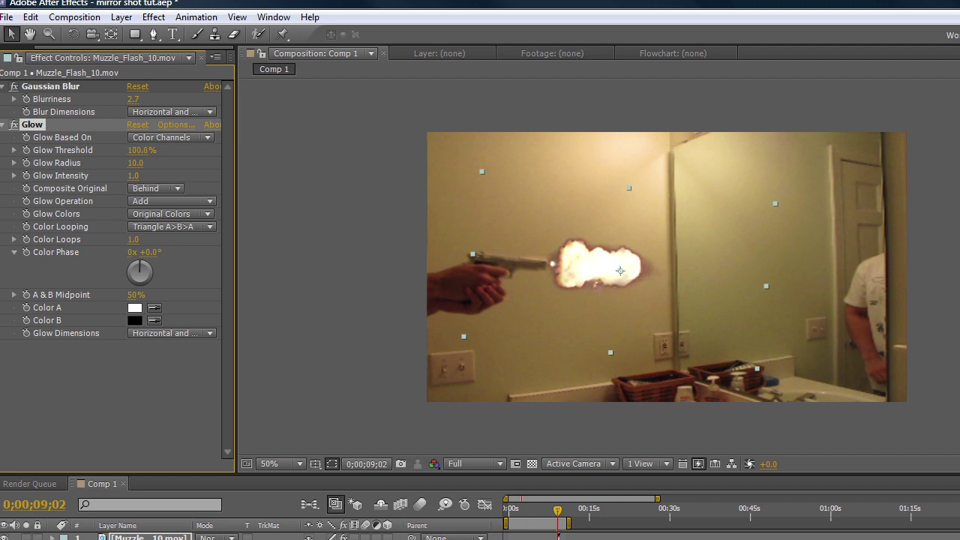
{"action": "left_click_drag", "start_coordinate": [139, 150], "coordinate": [124, 150]}
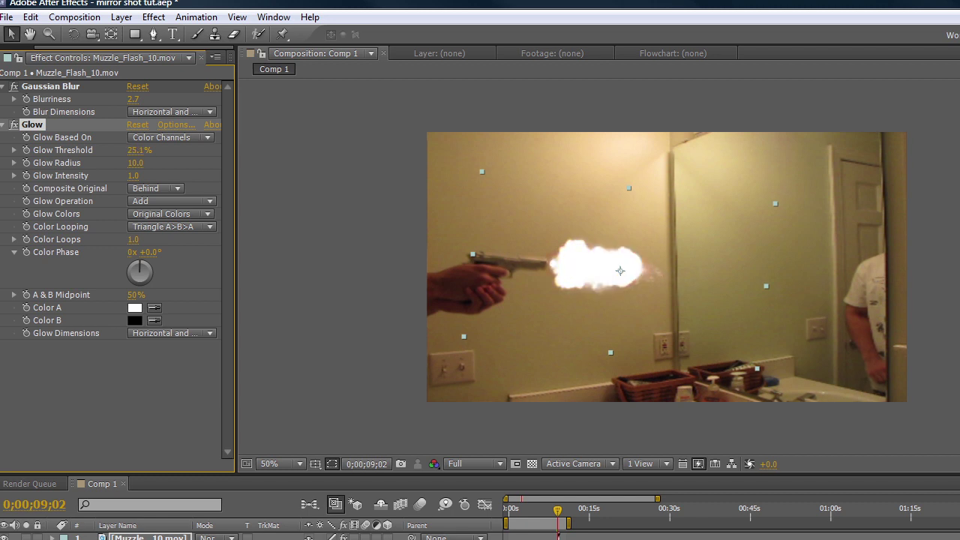
Set the muzzle flash's Glow Radius to 142.0 and Glow Intensity to 1.5, and deselect the layer
{"action": "mouse_move", "coordinate": [135, 163]}
{"action": "left_mouse_down"}
{"action": "mouse_move", "coordinate": [194, 163]}
{"action": "mouse_move", "coordinate": [150, 162]}
{"action": "mouse_move", "coordinate": [160, 163]}
{"action": "mouse_move", "coordinate": [140, 175]}
{"action": "left_mouse_up"}
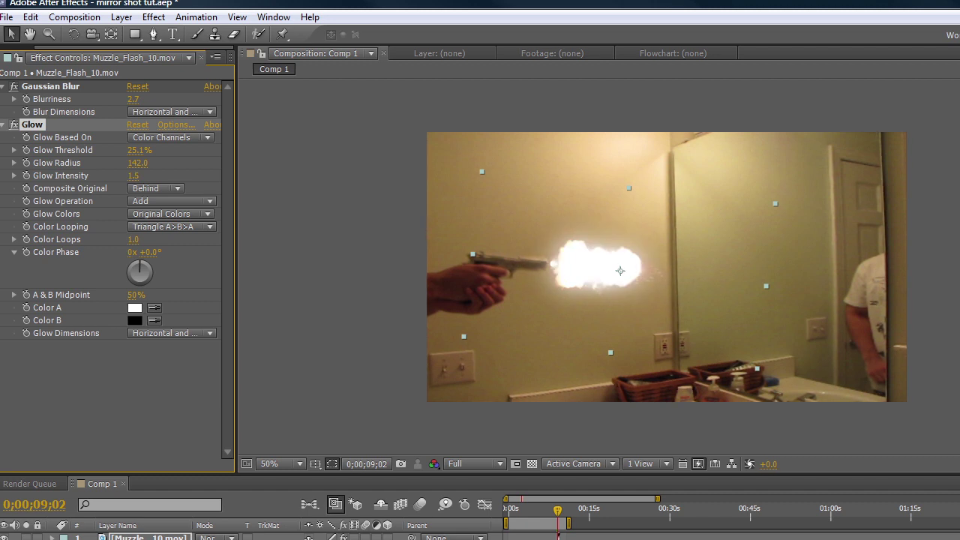
{"action": "scroll", "coordinate": [42, 54], "scroll_direction": "up", "scroll_amount": 3}
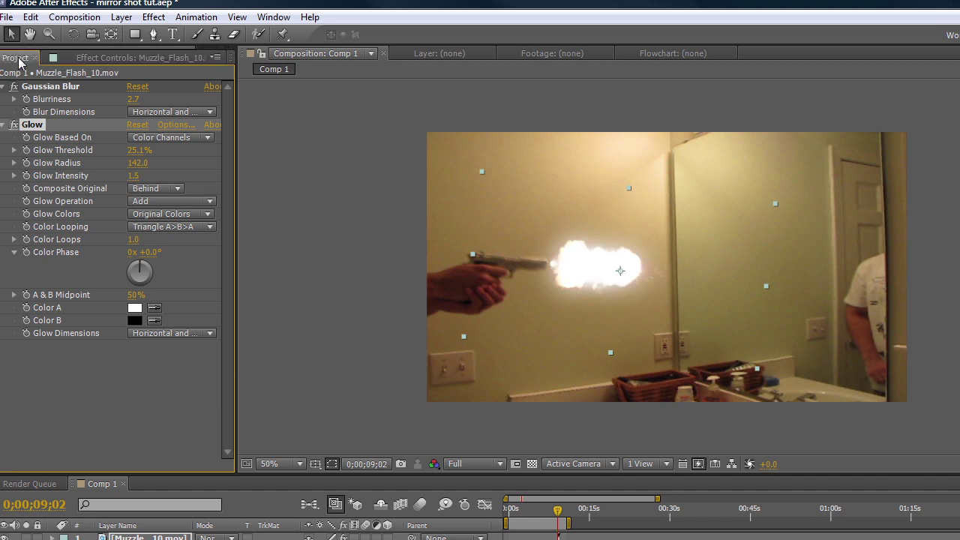
{"action": "left_click", "coordinate": [18, 59]}
{"action": "left_click", "coordinate": [359, 539]}
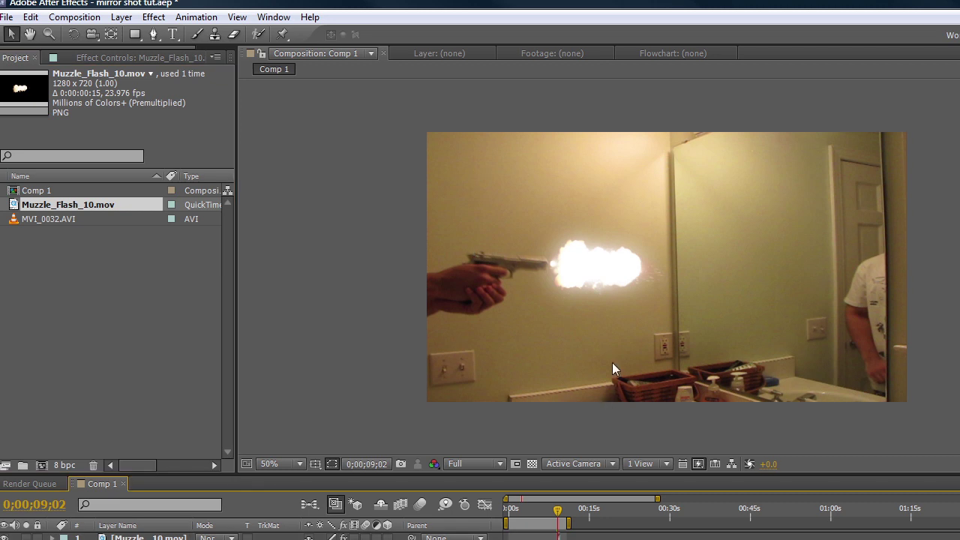
Step through the frames around 0;00;09;02 to check the glowing muzzle flash, ending back on that frame
{"action": "key", "text": "Page_Up"}
{"action": "key", "text": "Page_Down"}
{"action": "key", "text": "Page_Down"}
{"action": "key", "text": "Page_Down"}
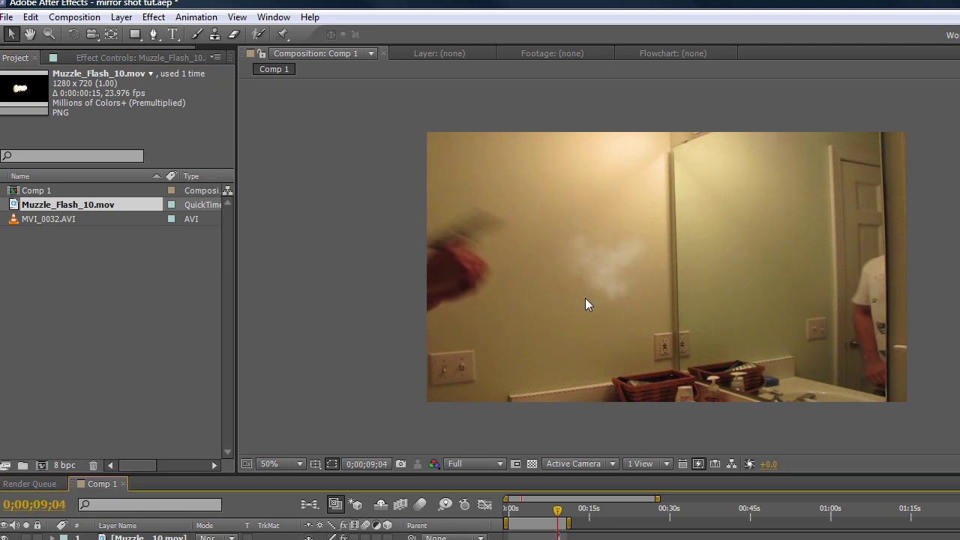
{"action": "key", "text": "Page_Up"}
{"action": "key", "text": "Page_Down"}
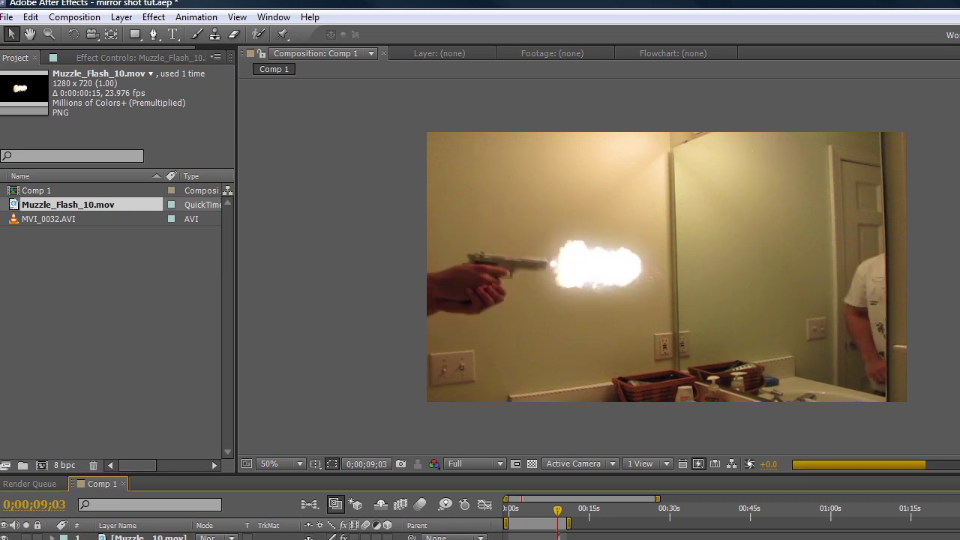
{"action": "key", "text": "Page_Up"}
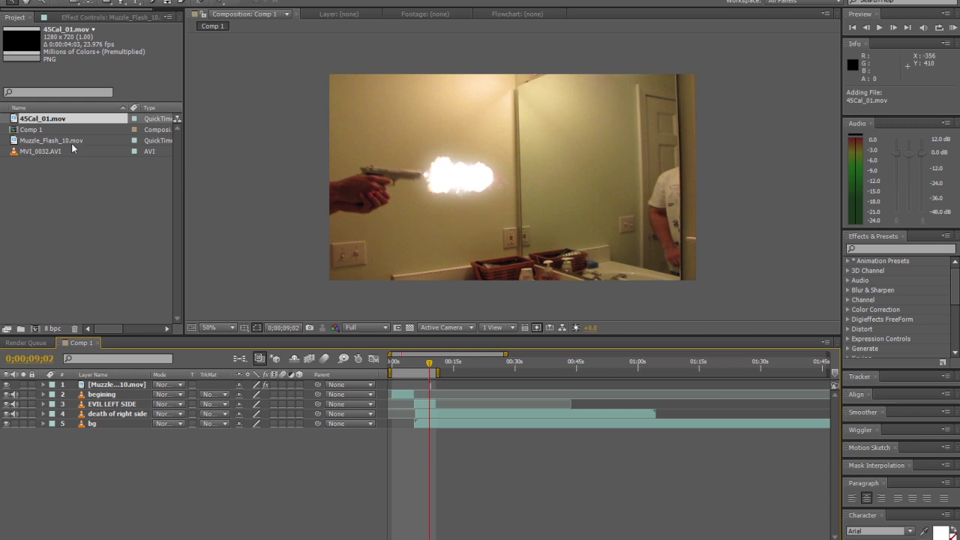
Add 45Cal_01.mov as the top layer starting at 0;00;09;02, shrink it and move it toward the gun
{"action": "left_click_drag", "start_coordinate": [64, 126], "coordinate": [72, 381]}
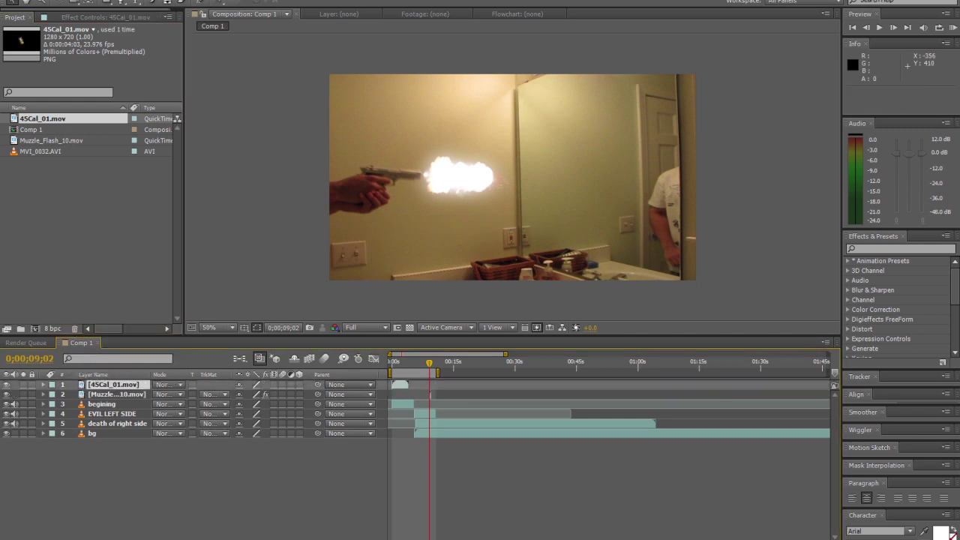
{"action": "left_click_drag", "start_coordinate": [409, 383], "coordinate": [446, 382]}
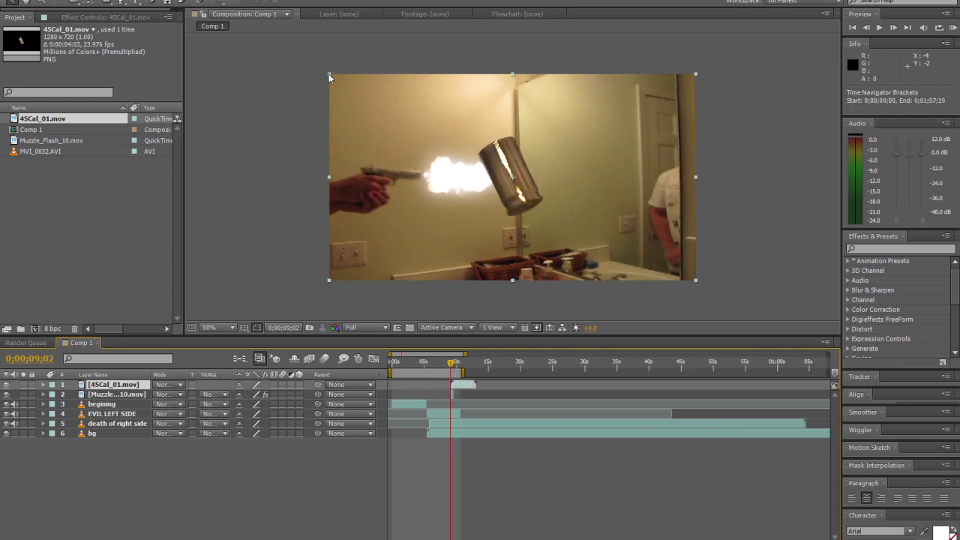
{"action": "left_click_drag", "start_coordinate": [329, 74], "coordinate": [430, 158]}
{"action": "left_click_drag", "start_coordinate": [502, 174], "coordinate": [427, 171]}
Rotate the shell casing slightly clockwise and place it on the gun's slide at position 204.0, 338.0
{"action": "key", "text": "w"}
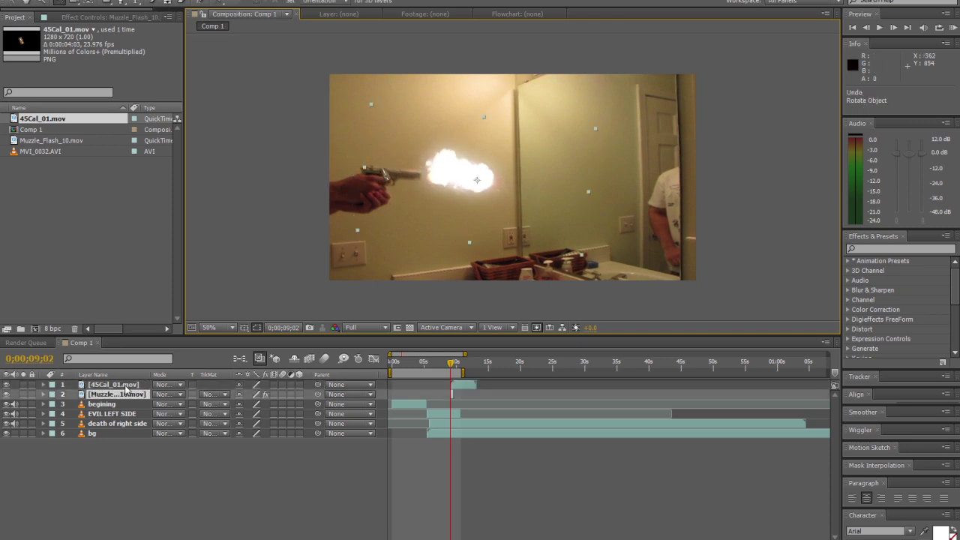
{"action": "left_click", "coordinate": [384, 174]}
{"action": "left_click_drag", "start_coordinate": [407, 186], "coordinate": [389, 170]}
{"action": "key", "text": "v"}
{"action": "left_click", "coordinate": [255, 223]}
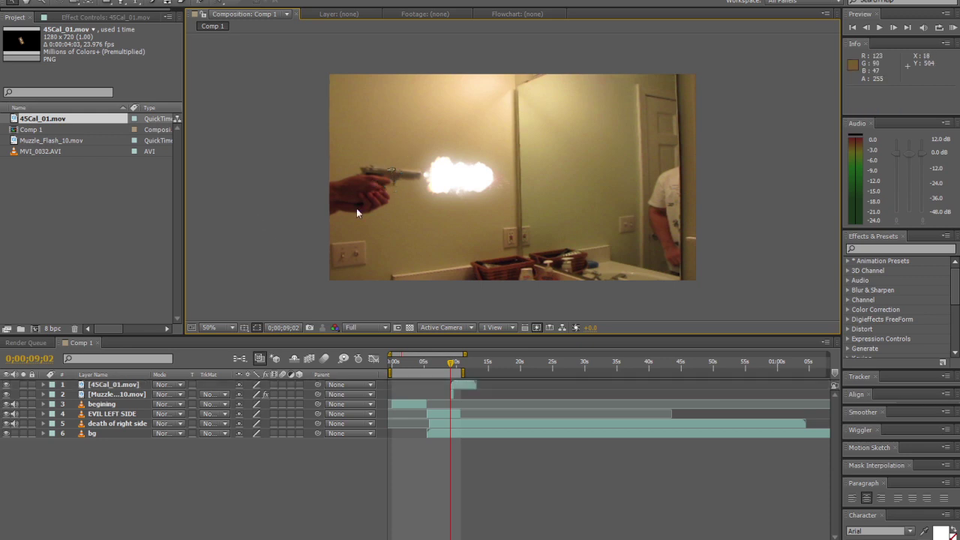
{"action": "mouse_move", "coordinate": [391, 172]}
{"action": "left_mouse_down"}
{"action": "mouse_move", "coordinate": [384, 146]}
{"action": "mouse_move", "coordinate": [387, 178]}
{"action": "left_mouse_up"}
{"action": "left_click", "coordinate": [320, 192]}
{"action": "left_click", "coordinate": [247, 186]}
{"action": "left_click", "coordinate": [387, 172]}
Set a Position keyframe for the 45Cal_01.mov layer at 0;00;09;02 and deselect the layer
{"action": "key", "text": "p"}
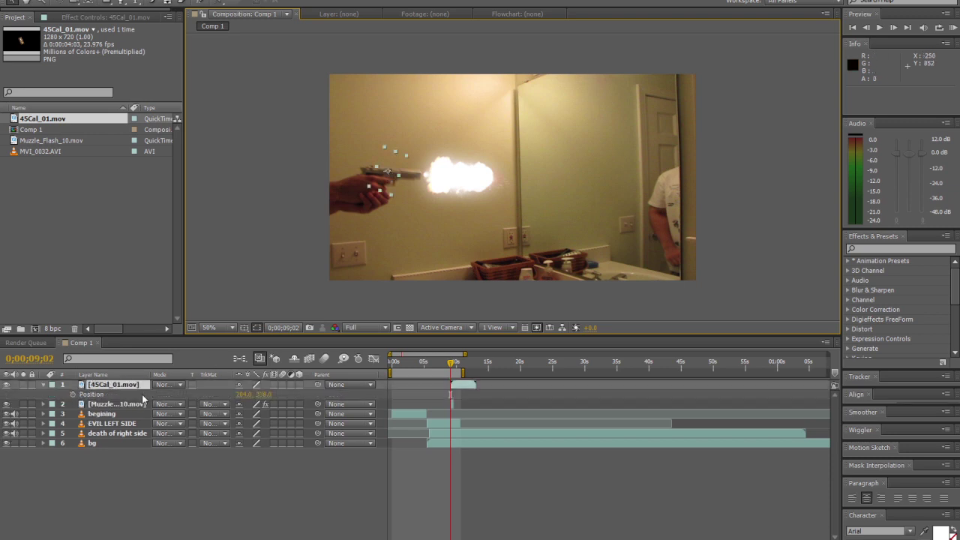
{"action": "left_click", "coordinate": [73, 394]}
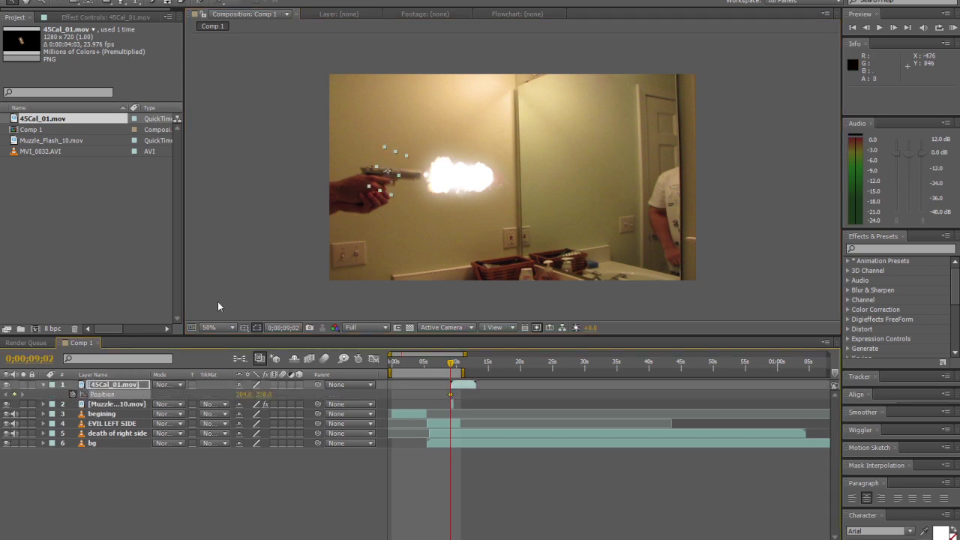
{"action": "left_click", "coordinate": [229, 213]}
At 0;00;09;11, move the shell casing out of the frame past its lower left to about -122, 586
{"action": "key", "text": "Page_Down"}
{"action": "key", "text": "Page_Down"}
{"action": "key", "text": "Page_Down"}
{"action": "key", "text": "Page_Down"}
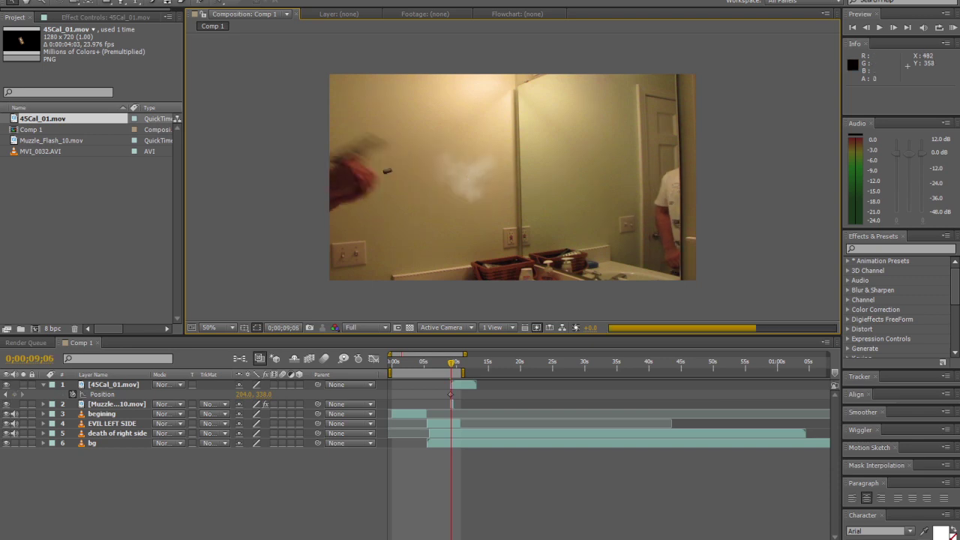
{"action": "key", "text": "Page_Down"}
{"action": "key", "text": "Page_Down"}
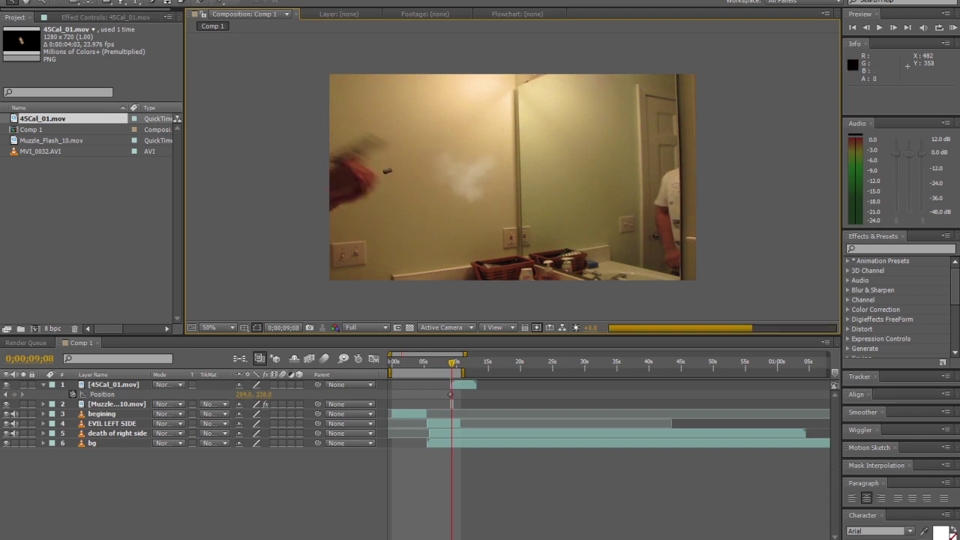
{"action": "key", "text": "Page_Down"}
{"action": "key", "text": "Page_Down"}
{"action": "key", "text": "Page_Down"}
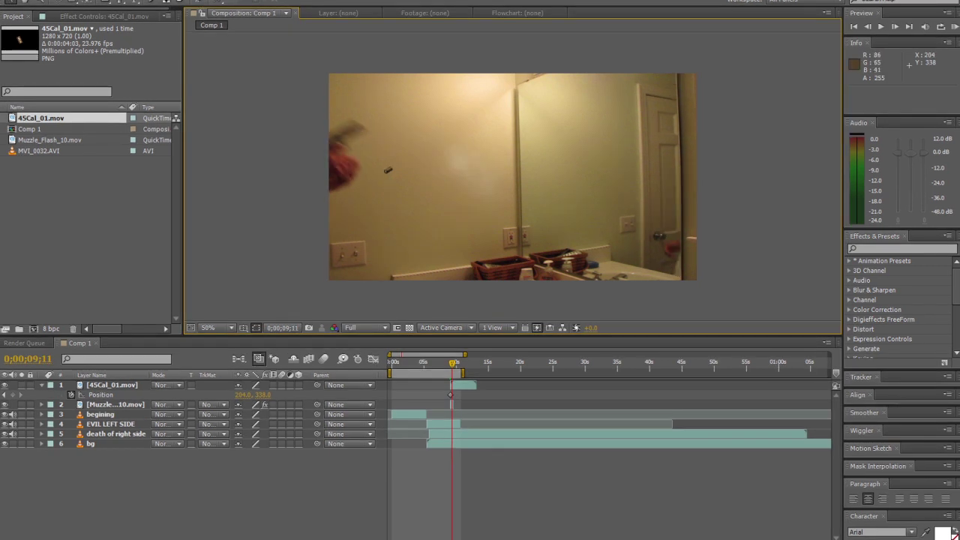
{"action": "left_click_drag", "start_coordinate": [389, 176], "coordinate": [293, 241]}
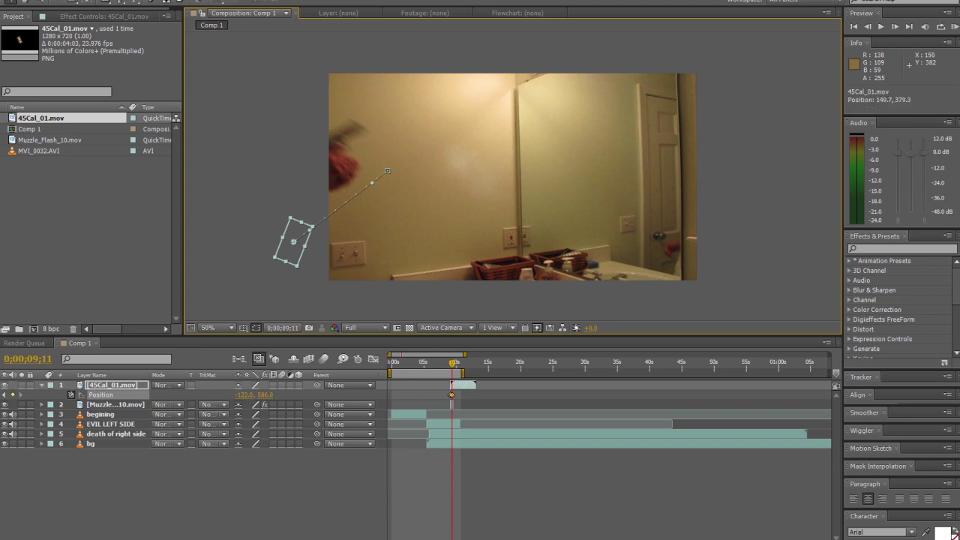
Bend the shell casing's motion path into a high upward arc and move its end point to about -92, 594
{"action": "left_click_drag", "start_coordinate": [371, 185], "coordinate": [361, 87]}
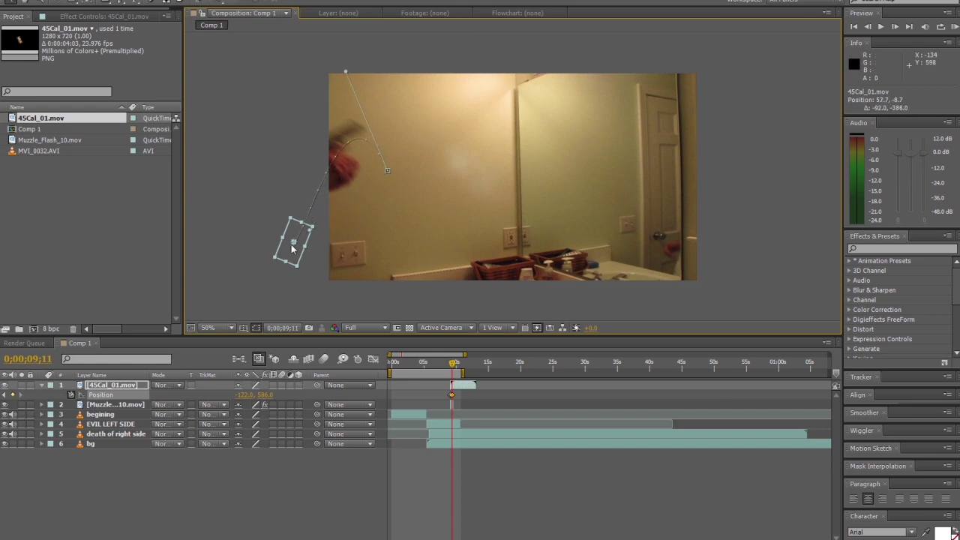
{"action": "mouse_move", "coordinate": [293, 242]}
{"action": "left_mouse_down"}
{"action": "mouse_move", "coordinate": [310, 252]}
{"action": "mouse_move", "coordinate": [302, 244]}
{"action": "left_mouse_up"}
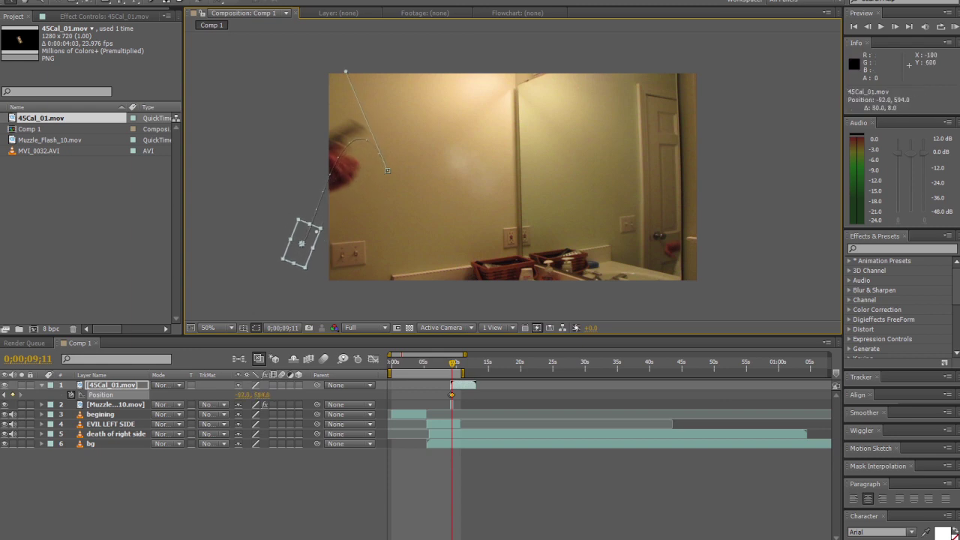
{"action": "mouse_move", "coordinate": [345, 71]}
{"action": "left_mouse_down"}
{"action": "mouse_move", "coordinate": [367, 68]}
{"action": "mouse_move", "coordinate": [344, 60]}
{"action": "left_mouse_up"}
{"action": "left_click", "coordinate": [344, 60]}
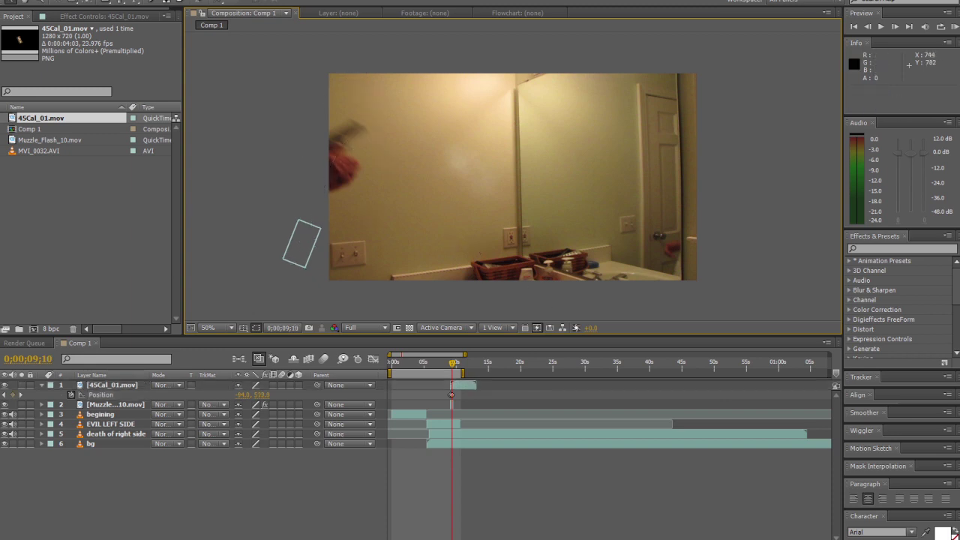
Collapse the 45Cal_01.mov layer and step back and forth through the frames from 0;00;09;02 to check the shell's ejection arc
{"action": "left_click", "coordinate": [5, 394]}
{"action": "left_click", "coordinate": [44, 384]}
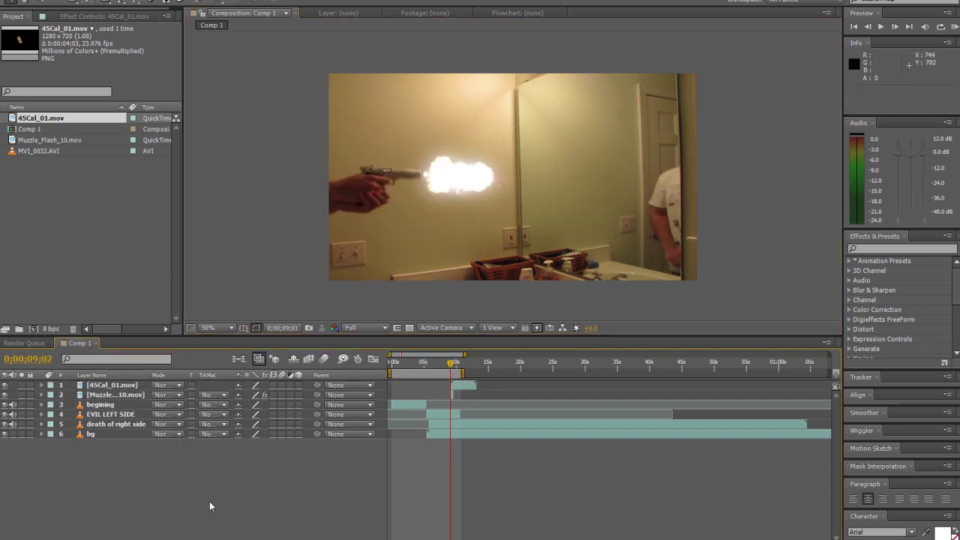
{"action": "key", "text": "Page_Down"}
{"action": "key", "text": "Page_Up"}
{"action": "key", "text": "Page_Down"}
{"action": "key", "text": "Page_Down"}
{"action": "key", "text": "Page_Down"}
{"action": "key", "text": "Page_Down"}
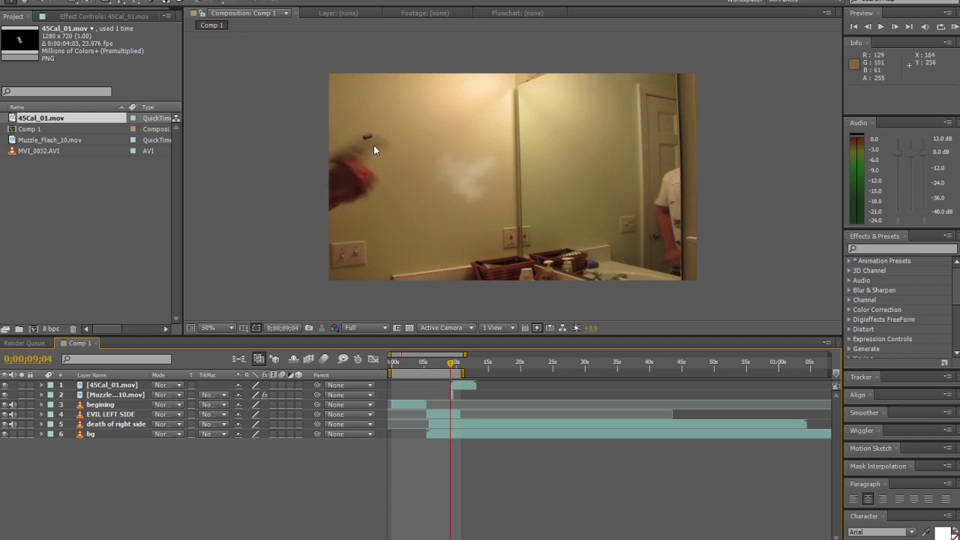
{"action": "key", "text": "Page_Up"}
{"action": "key", "text": "Page_Up"}
{"action": "key", "text": "Page_Up"}
{"action": "key", "text": "Page_Up"}
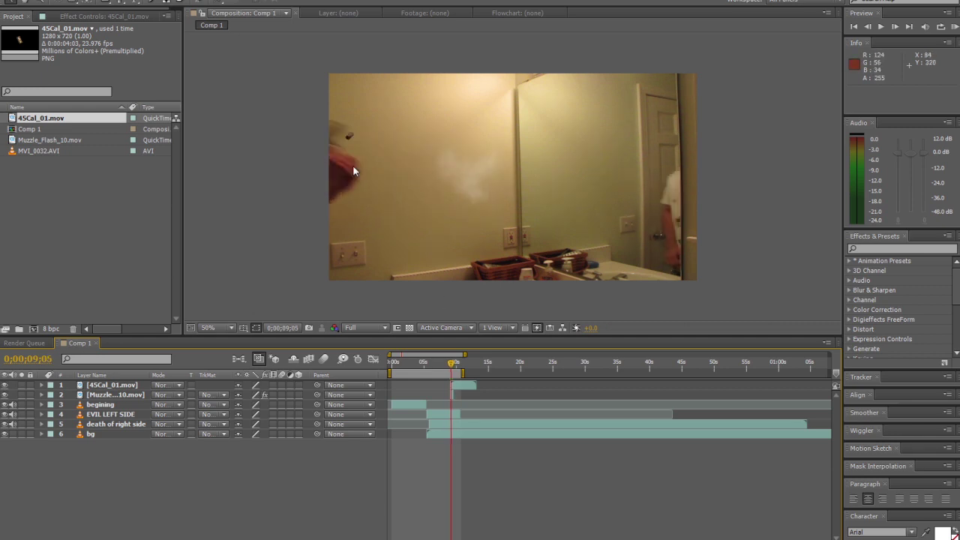
{"action": "key", "text": "Page_Down"}
{"action": "key", "text": "Page_Up"}
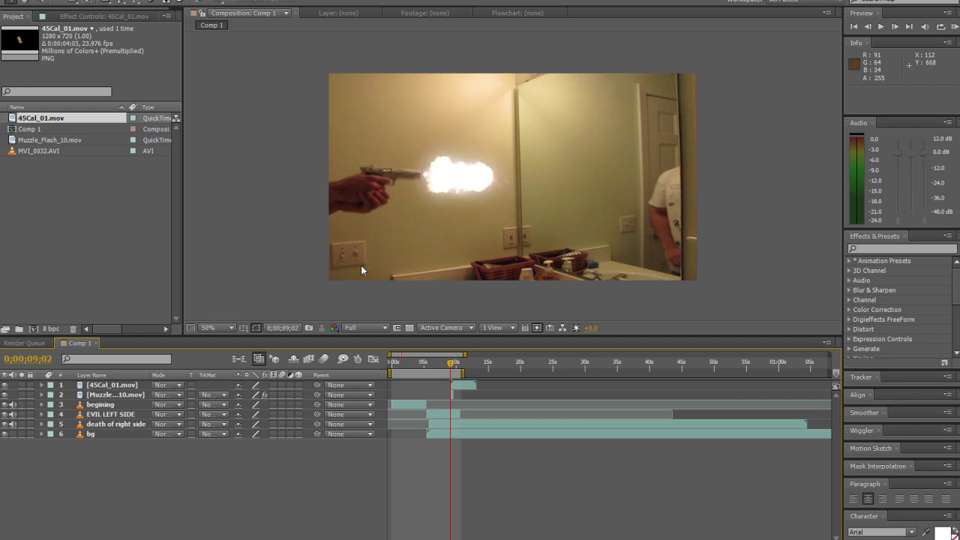
Enable motion blur for the 45Cal_01.mov shell layer and for the composition, and deselect the layer
{"action": "key", "text": "Page_Up"}
{"action": "key", "text": "Page_Down"}
{"action": "left_click", "coordinate": [119, 387]}
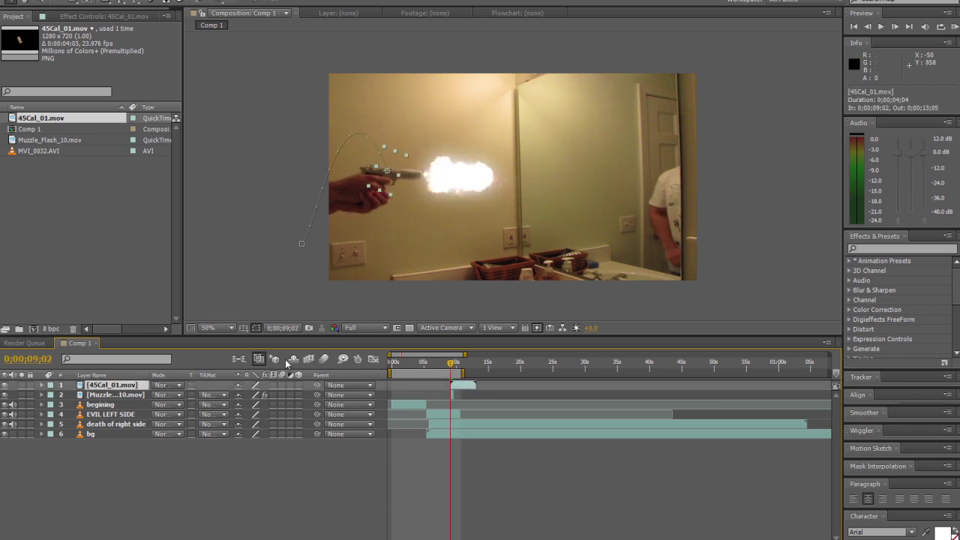
{"action": "left_click", "coordinate": [324, 361]}
{"action": "left_click", "coordinate": [262, 260]}
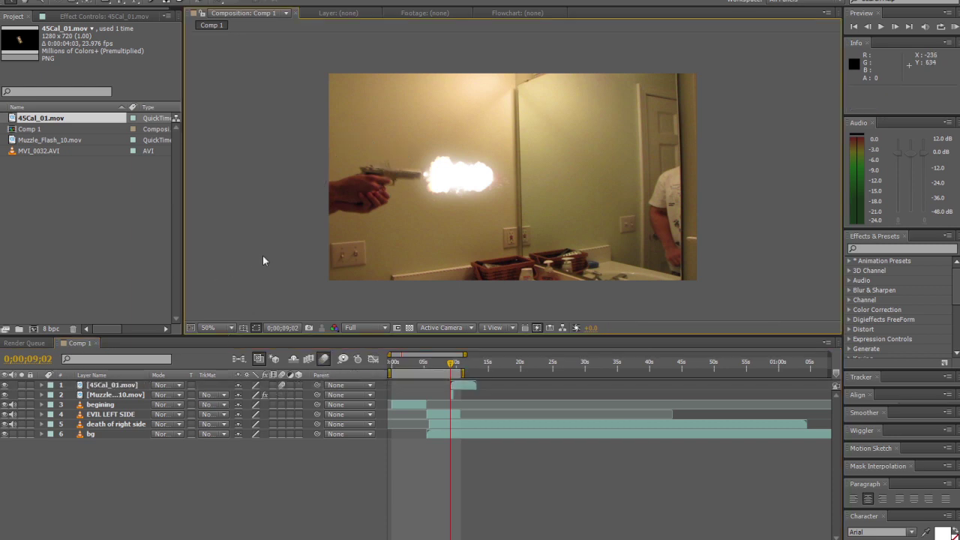
Step forward and back through the frames around 0;00;09;02 to check the motion blur on the ejected shell
{"action": "key", "text": "Page_Up"}
{"action": "key", "text": "Page_Down"}
{"action": "key", "text": "Page_Down"}
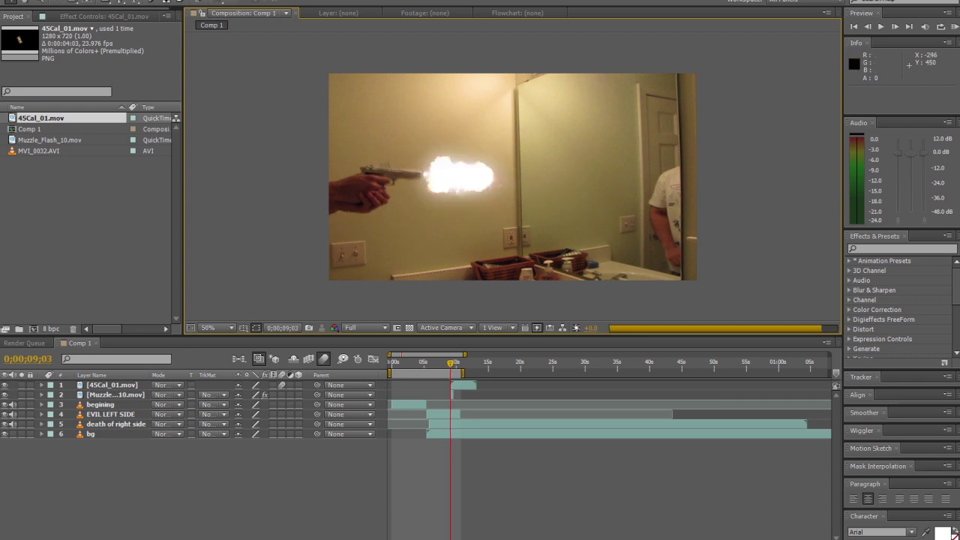
{"action": "key", "text": "Page_Down"}
{"action": "key", "text": "Page_Down"}
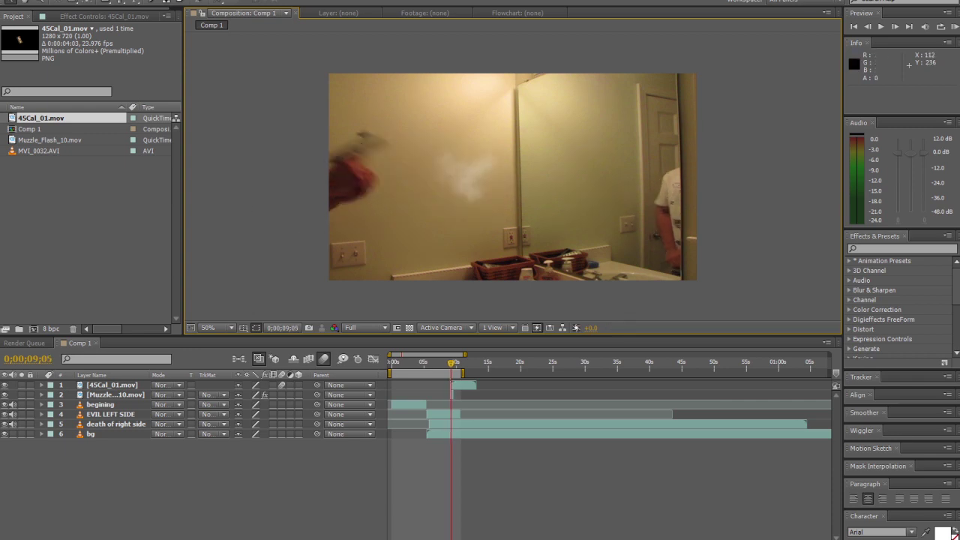
{"action": "key", "text": "Page_Down"}
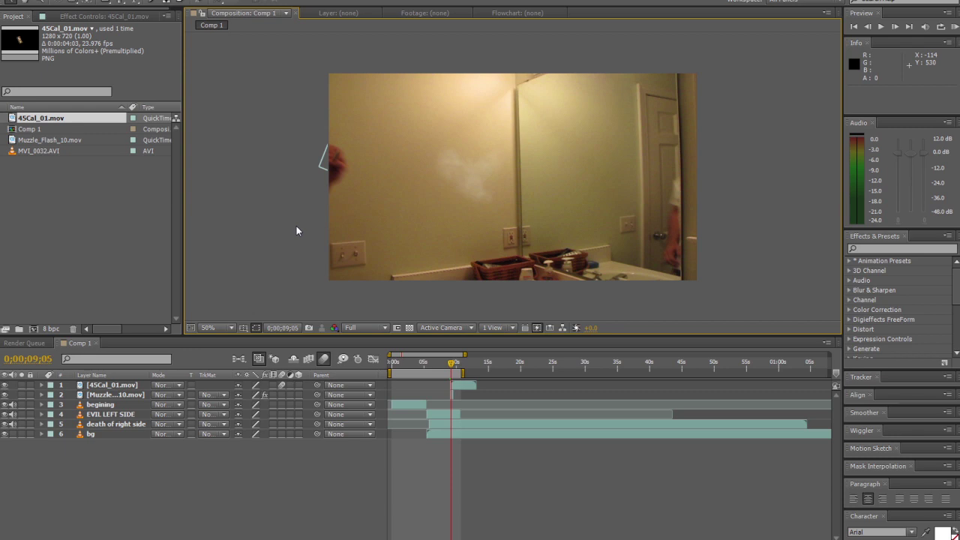
{"action": "key", "text": "Page_Up"}
{"action": "key", "text": "Page_Up"}
{"action": "key", "text": "Page_Up"}
{"action": "key", "text": "Page_Up"}
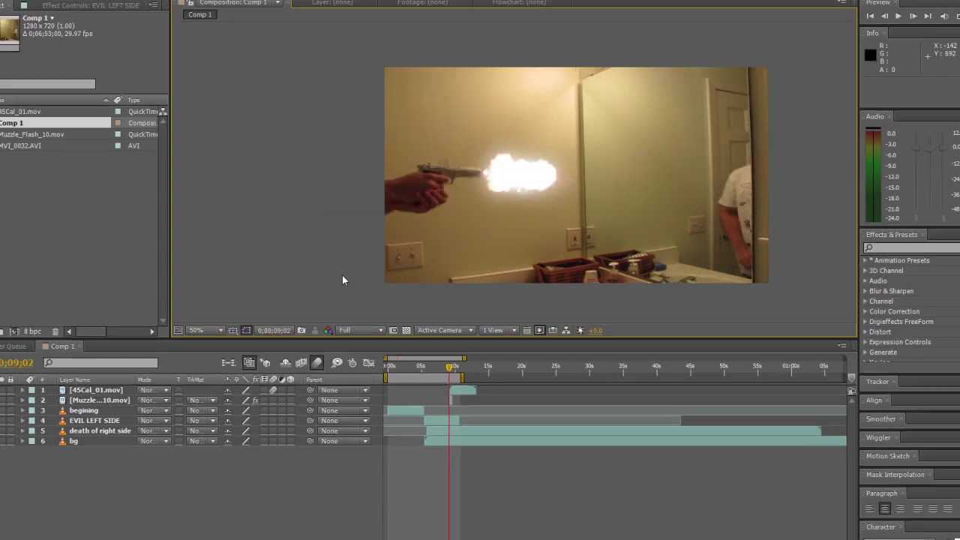
Duplicate the EVIL LEFT SIDE layer, keeping the original above its copy and trimmed to the single frame at 0;00;09;02
{"action": "scroll", "coordinate": [439, 243], "scroll_direction": "up", "scroll_amount": 1}
{"action": "left_click_drag", "start_coordinate": [482, 210], "coordinate": [417, 216]}
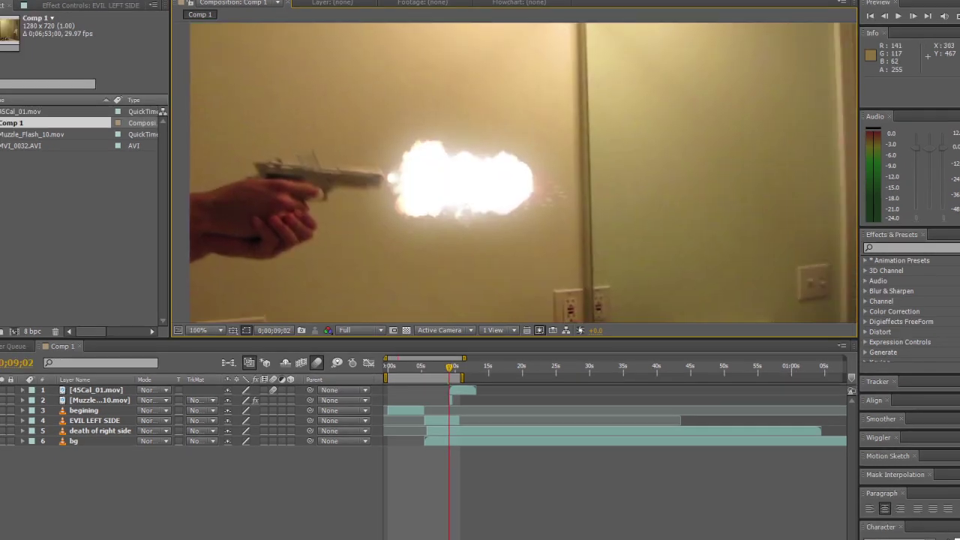
{"action": "left_click", "coordinate": [114, 422]}
{"action": "key", "text": "ctrl+d"}
{"action": "left_click_drag", "start_coordinate": [117, 432], "coordinate": [114, 421]}
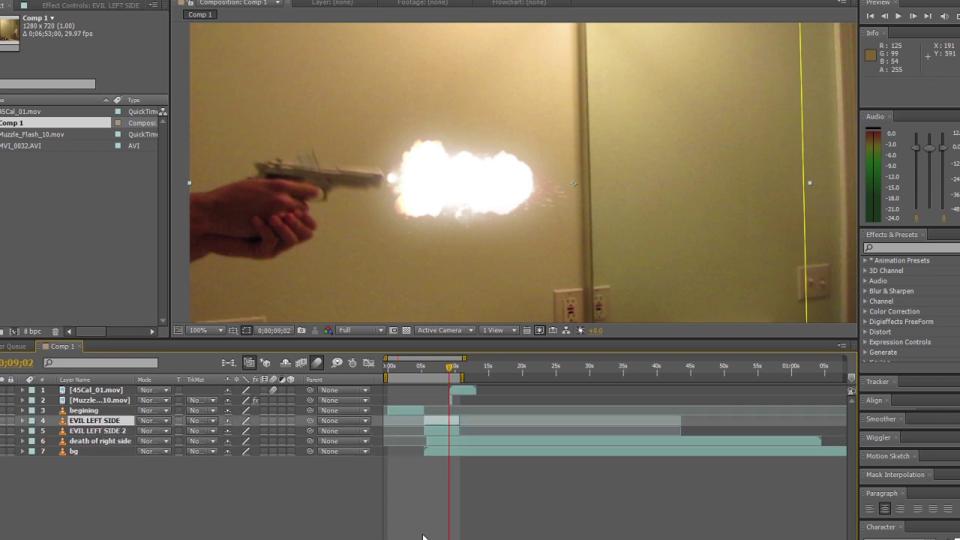
{"action": "left_click", "coordinate": [429, 424]}
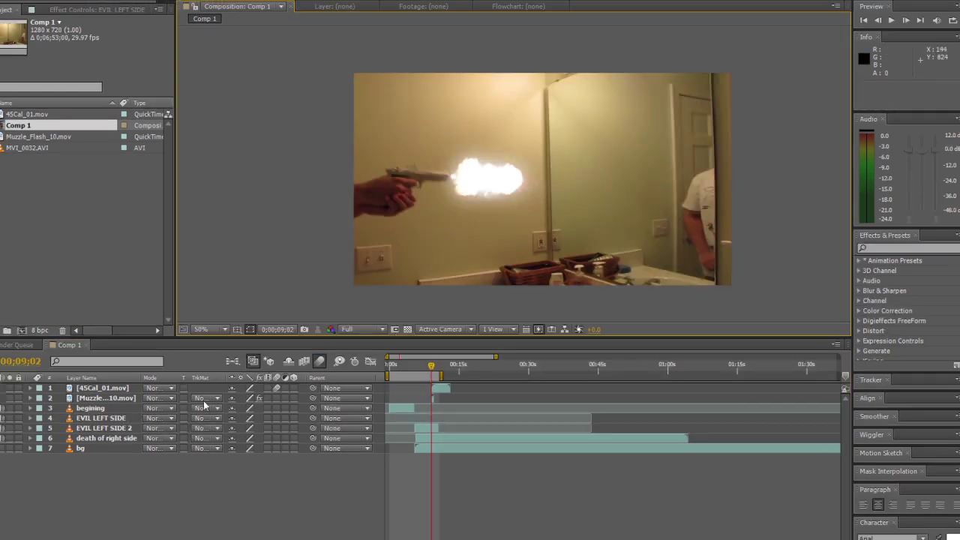
{"action": "left_click", "coordinate": [109, 418]}
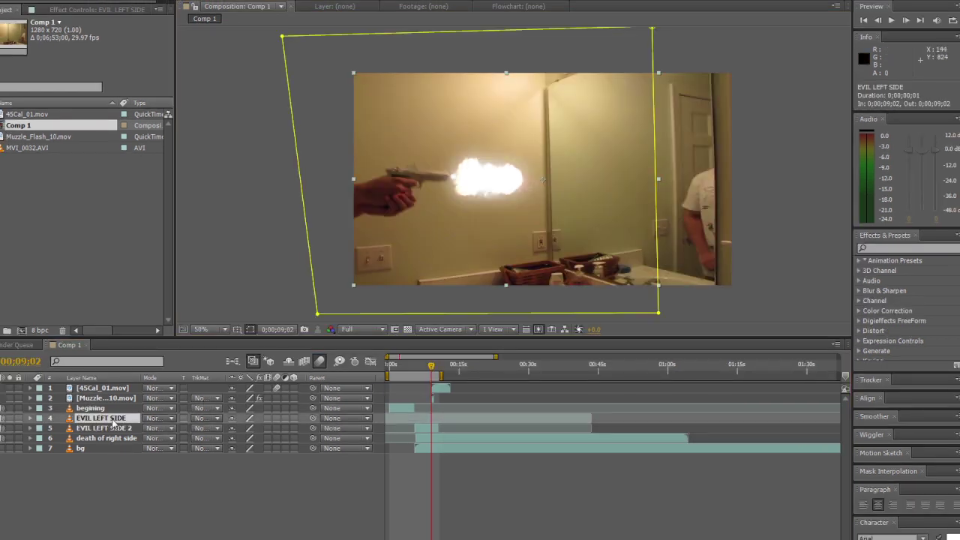
Draw a closed mask around the gun's slide on the one-frame EVIL LEFT SIDE layer and shift the masked slide backward
{"action": "left_click", "coordinate": [294, 194]}
{"action": "key", "text": "period"}
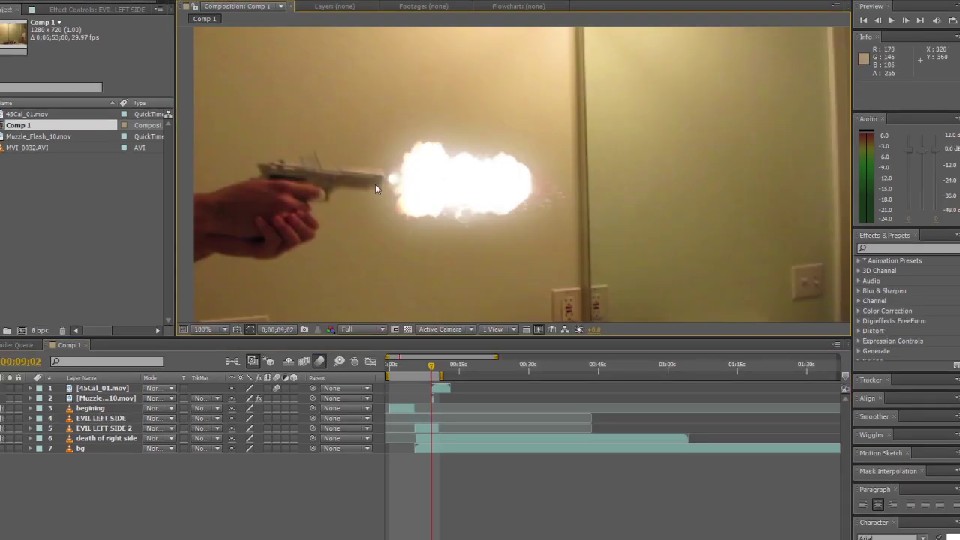
{"action": "left_click_drag", "start_coordinate": [321, 184], "coordinate": [378, 202]}
{"action": "scroll", "coordinate": [377, 201], "scroll_direction": "up", "scroll_amount": 1}
{"action": "left_click_drag", "start_coordinate": [463, 194], "coordinate": [609, 167]}
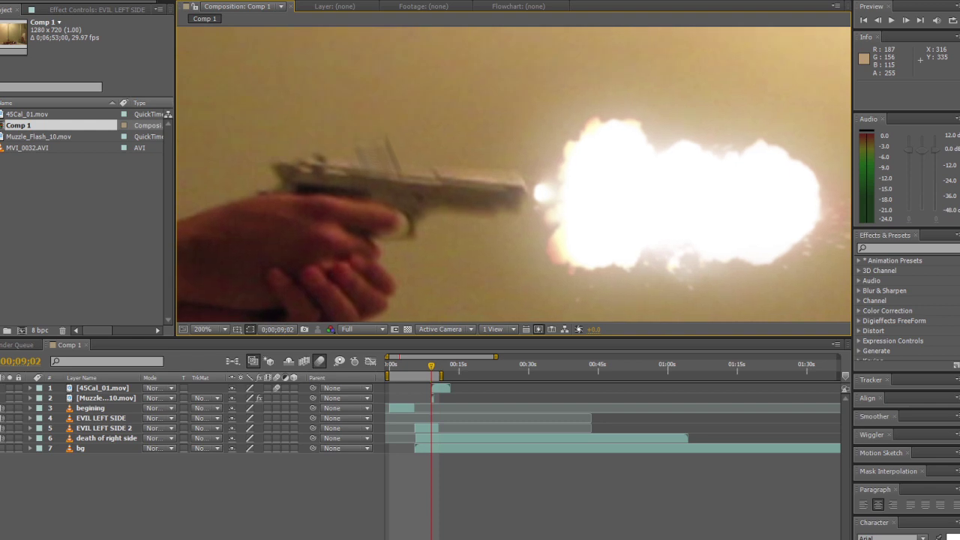
{"action": "left_click", "coordinate": [114, 418]}
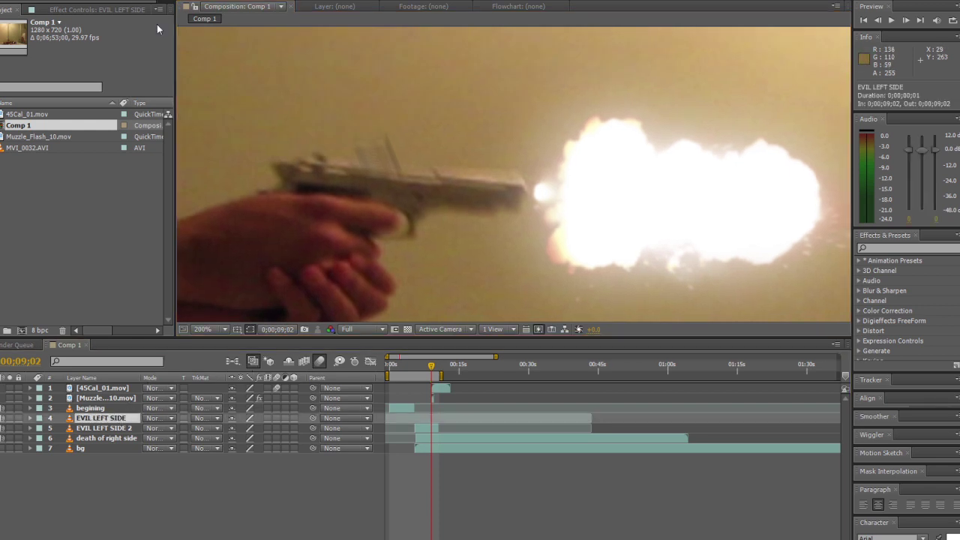
{"action": "left_click", "coordinate": [522, 200]}
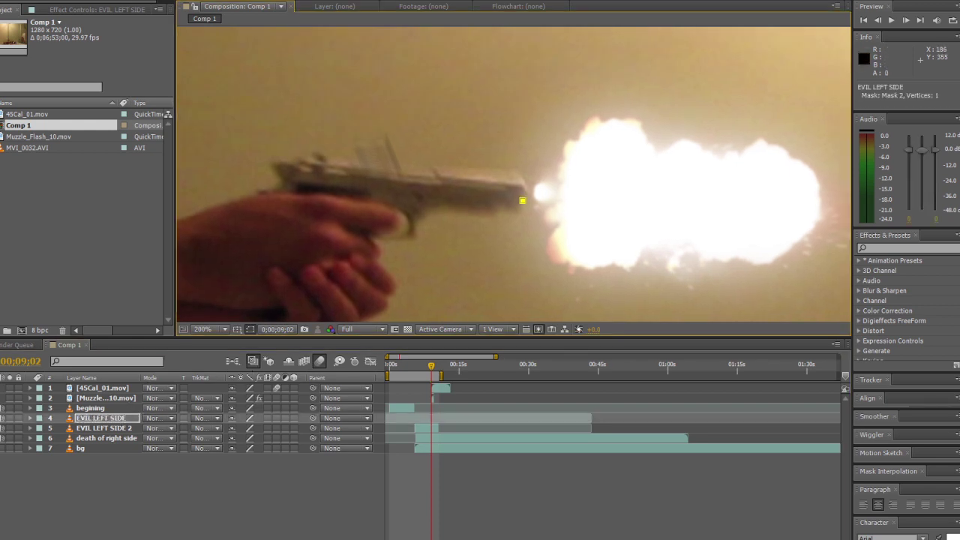
{"action": "left_click", "coordinate": [282, 180]}
{"action": "left_click", "coordinate": [272, 168]}
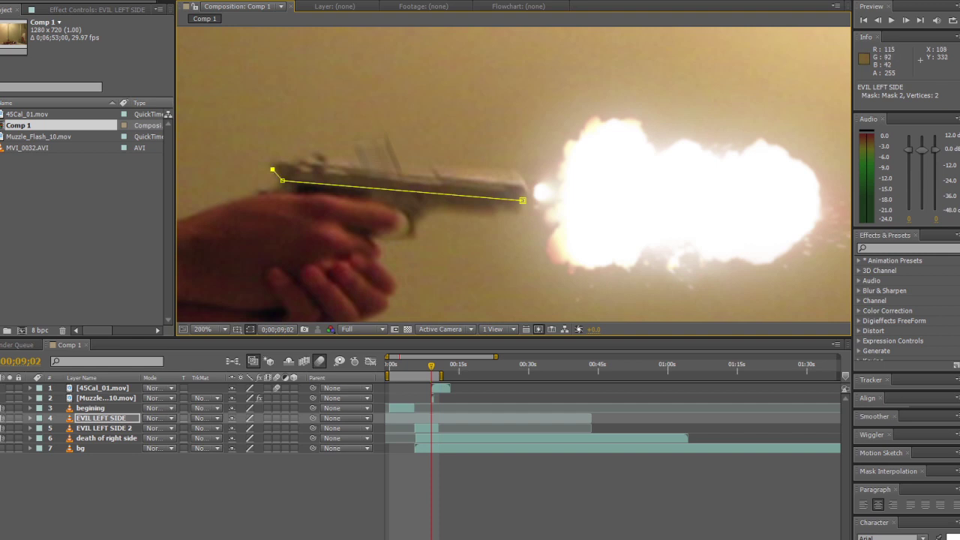
{"action": "left_click", "coordinate": [280, 161]}
{"action": "left_click", "coordinate": [288, 162]}
{"action": "left_click", "coordinate": [295, 167]}
{"action": "left_click", "coordinate": [309, 159]}
{"action": "left_click", "coordinate": [325, 159]}
{"action": "left_click", "coordinate": [436, 171]}
{"action": "left_click", "coordinate": [518, 176]}
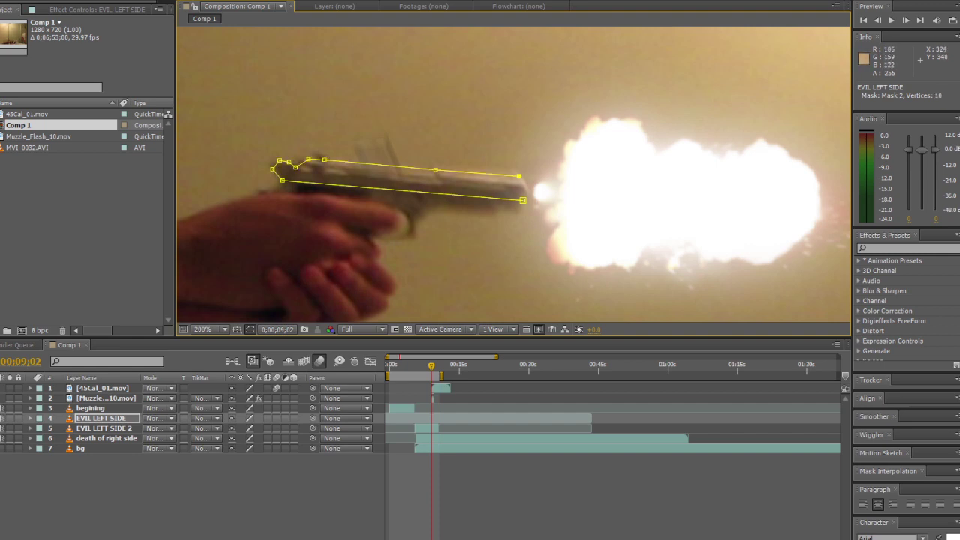
{"action": "left_click", "coordinate": [309, 158]}
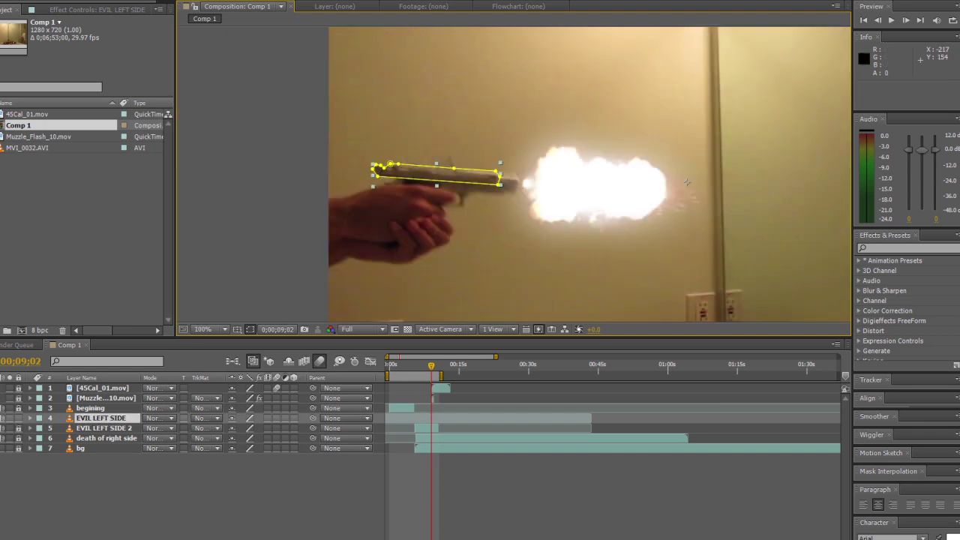
Apply Directional Blur to the masked slide on the EVIL LEFT SIDE layer with a direction of -66° and a blur length of 4.1
{"action": "left_click", "coordinate": [109, 2]}
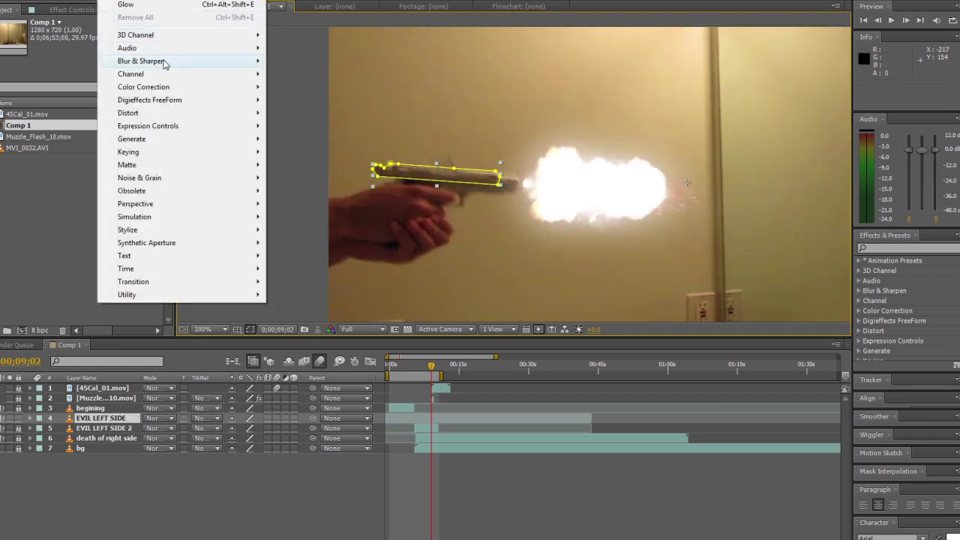
{"action": "mouse_move", "coordinate": [172, 63]}
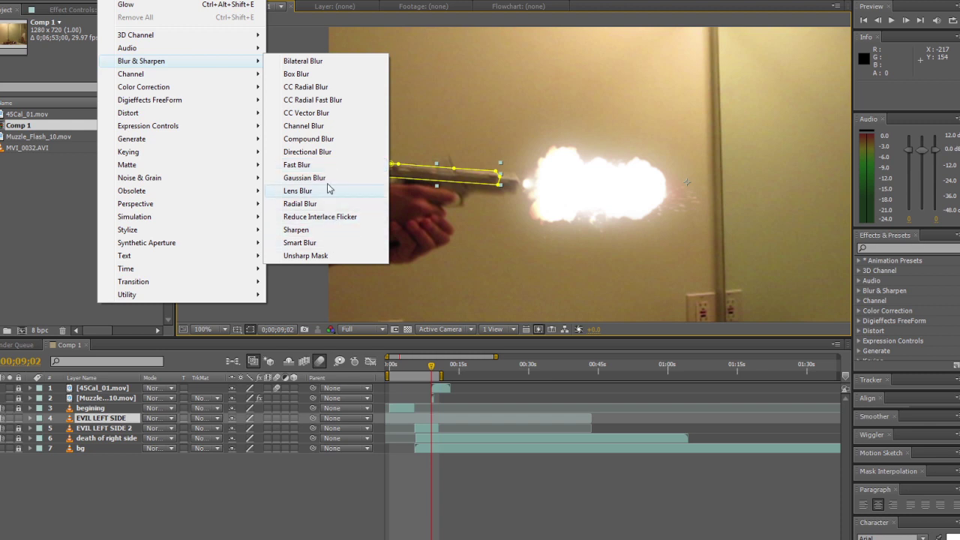
{"action": "left_click", "coordinate": [327, 152]}
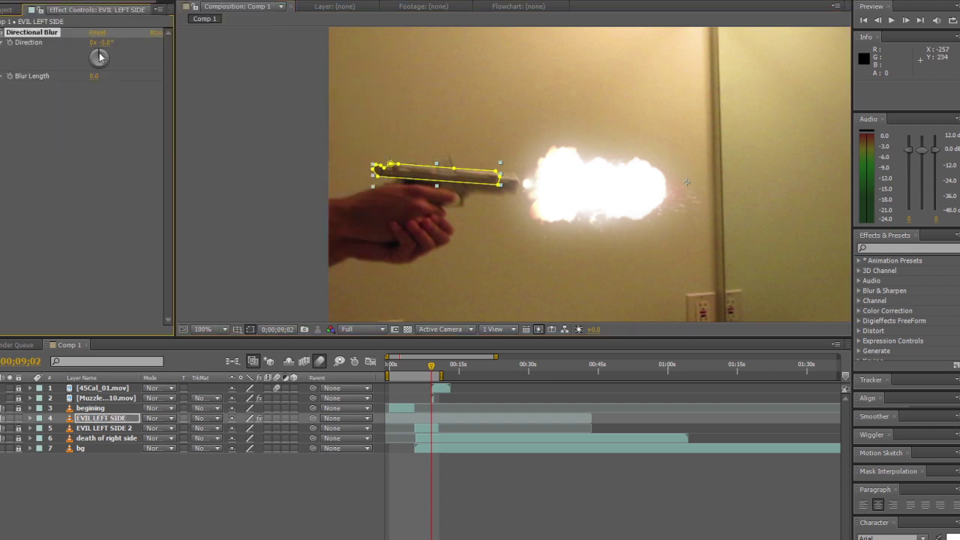
{"action": "left_click_drag", "start_coordinate": [100, 57], "coordinate": [48, 35]}
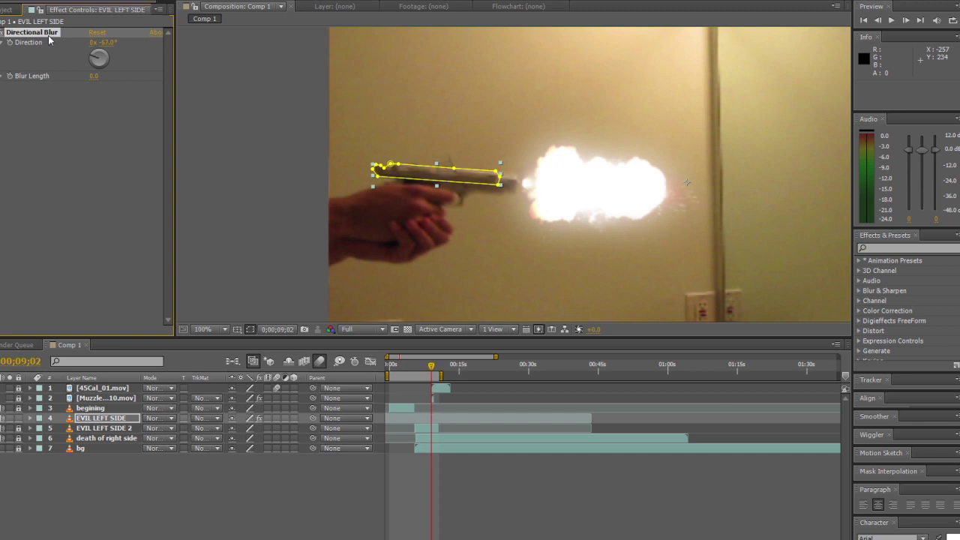
{"action": "left_click", "coordinate": [111, 103]}
{"action": "left_click_drag", "start_coordinate": [94, 75], "coordinate": [168, 76]}
{"action": "left_click_drag", "start_coordinate": [94, 76], "coordinate": [105, 76]}
{"action": "left_click", "coordinate": [230, 102]}
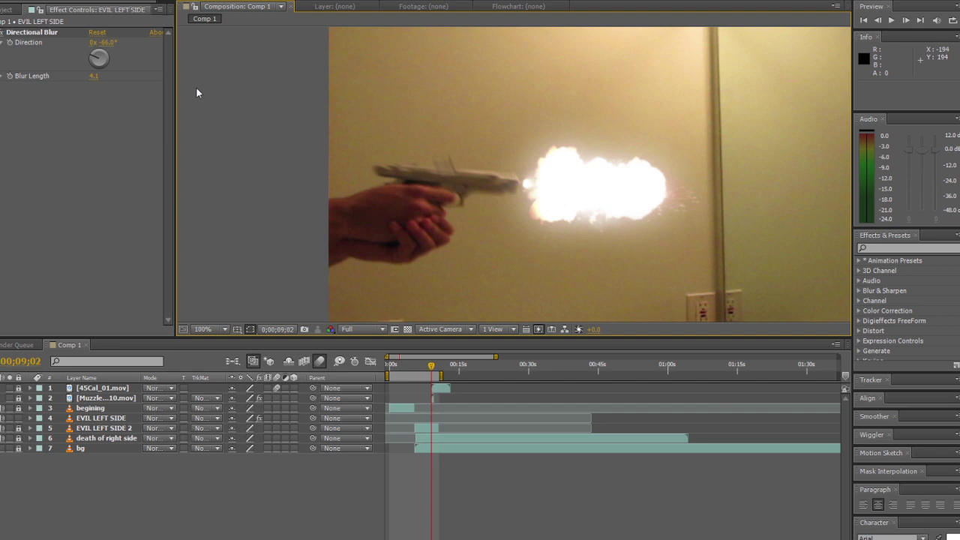
Step through the full frame from 0;00;09;01 to 0;00;09;06 to review the slide kick, muzzle flash and shell together
{"action": "left_click", "coordinate": [10, 9]}
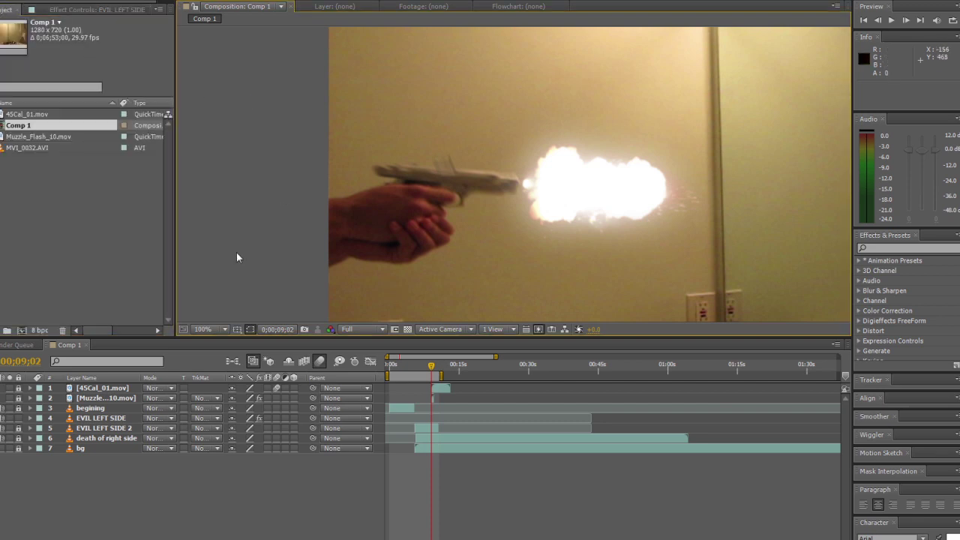
{"action": "key", "text": "comma"}
{"action": "key", "text": "Page_Up"}
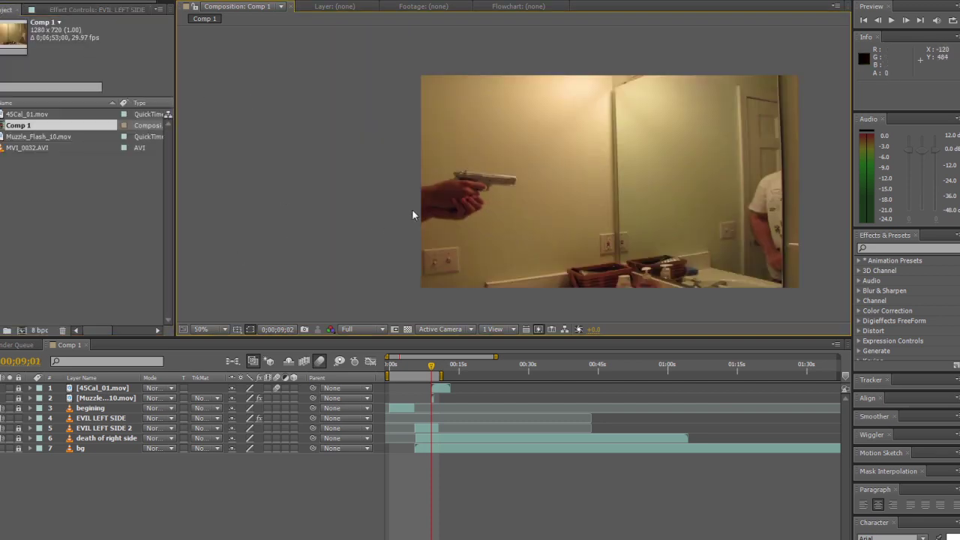
{"action": "key", "text": "Page_Down"}
{"action": "key", "text": "Page_Down"}
{"action": "key", "text": "Page_Down"}
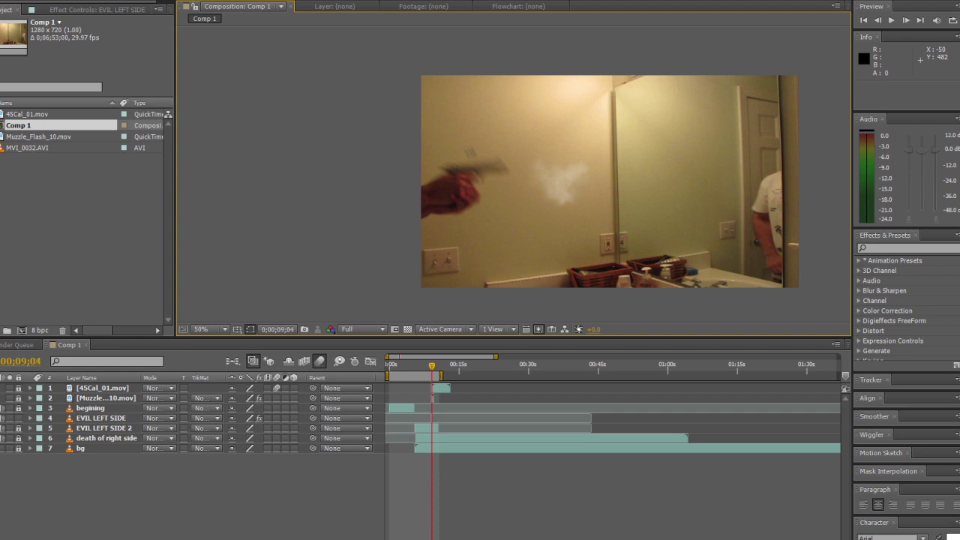
{"action": "key", "text": "Page_Down"}
{"action": "key", "text": "Page_Down"}
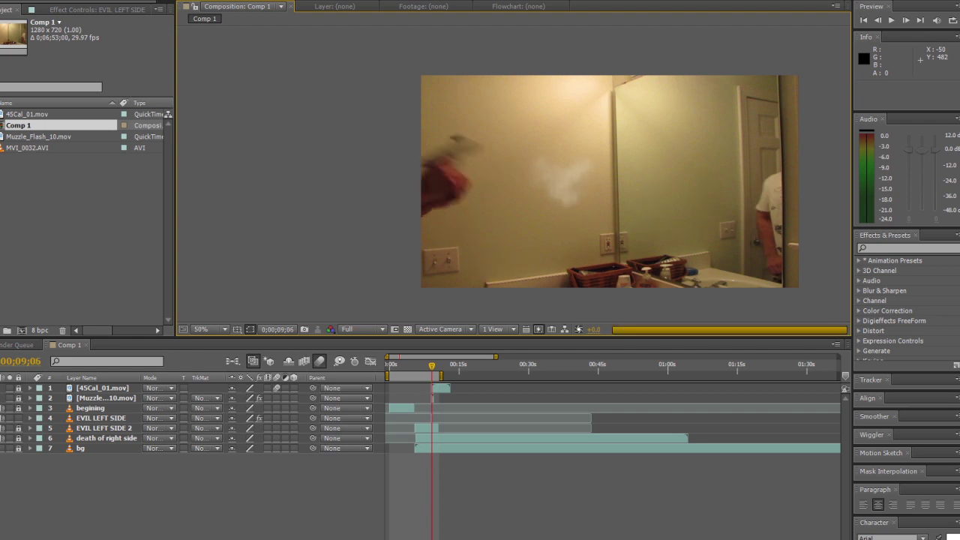
{"action": "key", "text": "shift+Page_Up"}
{"action": "key", "text": "Page_Up"}
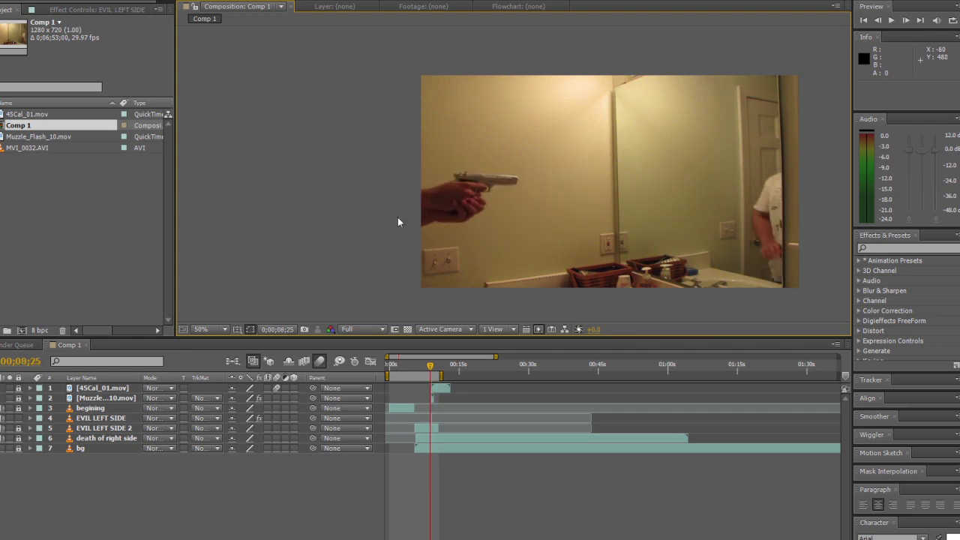
Examine the gun close up frame by frame from 0;00;08;26 to 0;00;09;06 to check the slide movement and shell ejection
{"action": "key", "text": "Page_Down"}
{"action": "scroll", "coordinate": [480, 211], "scroll_direction": "up", "scroll_amount": 1}
{"action": "left_click_drag", "start_coordinate": [620, 282], "coordinate": [528, 255]}
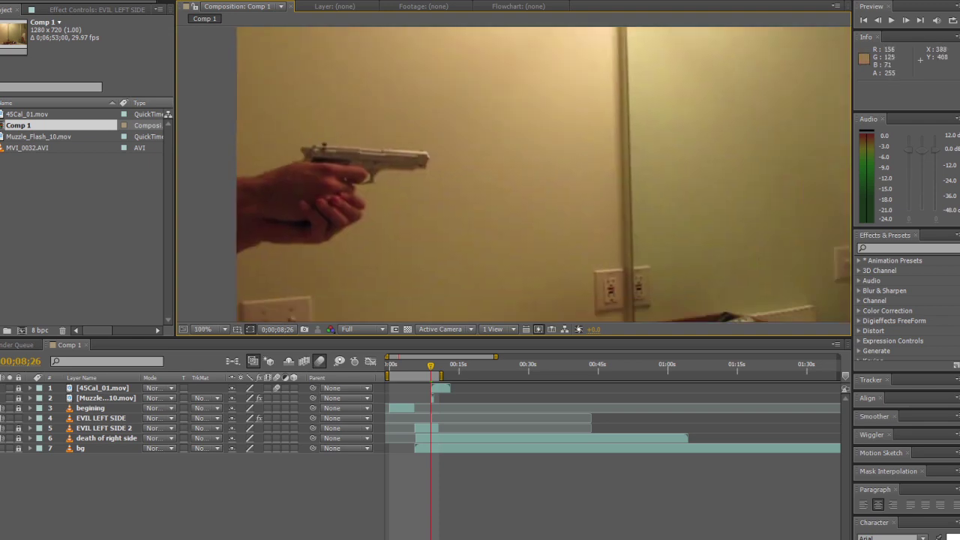
{"action": "left_click_drag", "start_coordinate": [528, 202], "coordinate": [520, 207]}
{"action": "key", "text": "Page_Down"}
{"action": "key", "text": "Page_Down"}
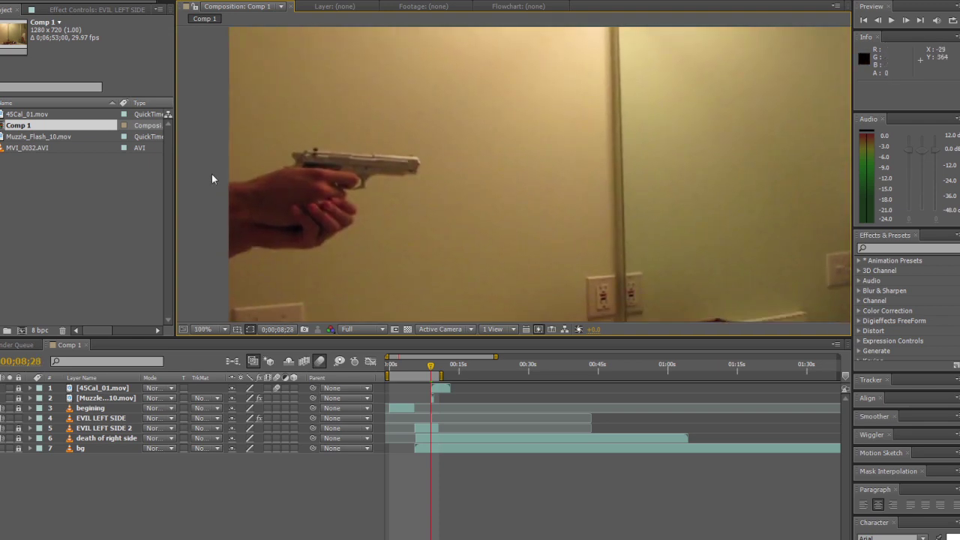
{"action": "key", "text": "Page_Down"}
{"action": "key", "text": "Page_Down"}
{"action": "key", "text": "Page_Down"}
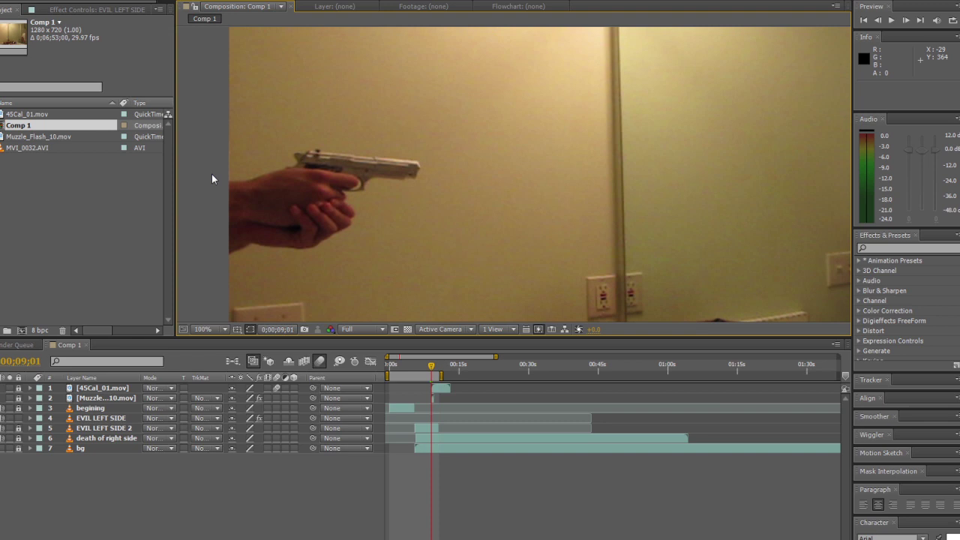
{"action": "key", "text": "Page_Down"}
{"action": "key", "text": "Page_Down"}
{"action": "key", "text": "Page_Down"}
{"action": "key", "text": "Page_Down"}
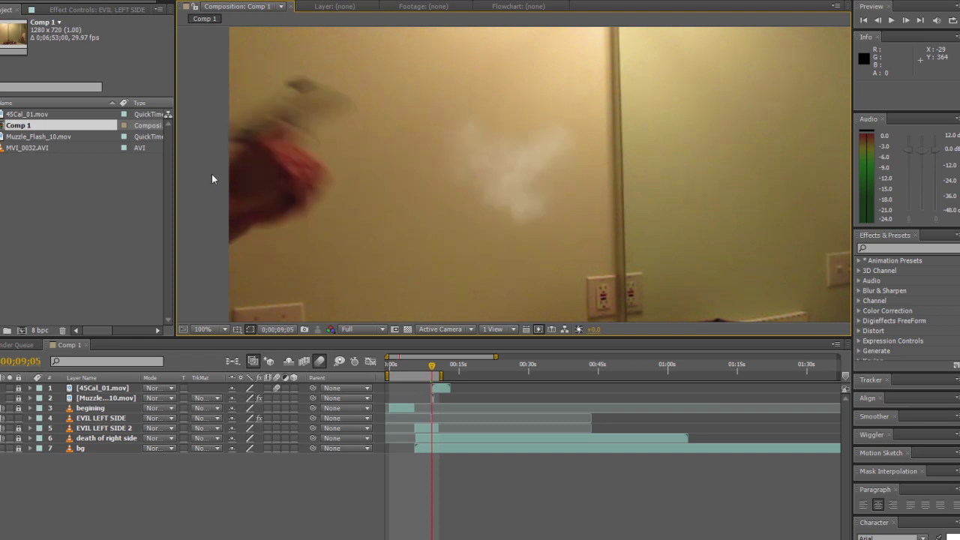
{"action": "key", "text": "Page_Down"}
{"action": "key", "text": "Page_Up"}
{"action": "key", "text": "Page_Down"}
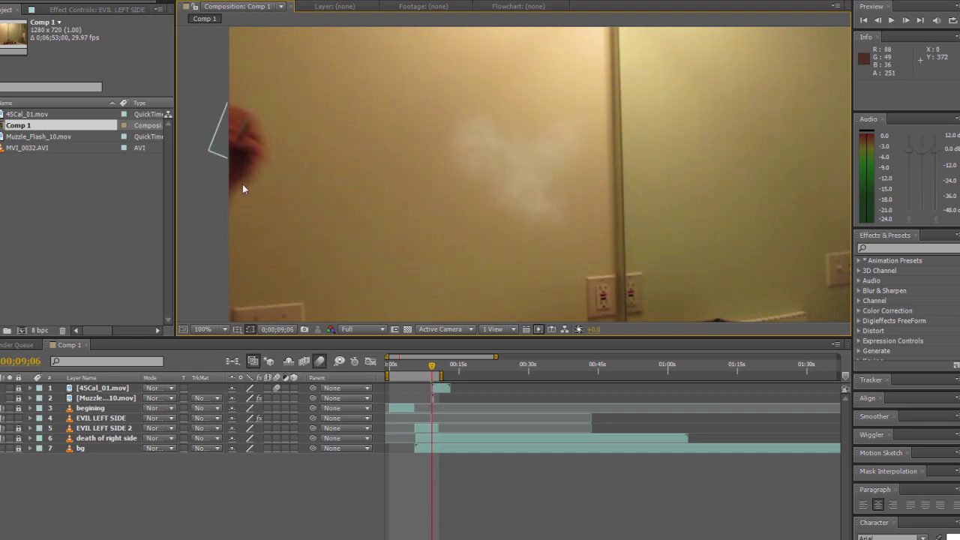
Duplicate the EVIL LEFT SIDE 2 layer and trim the copy to two frames starting at 0;00;09;02
{"action": "key", "text": "Page_Up"}
{"action": "key", "text": "Page_Up"}
{"action": "key", "text": "Page_Up"}
{"action": "scroll", "coordinate": [219, 196], "scroll_direction": "down", "scroll_amount": 1}
{"action": "key", "text": "Page_Up"}
{"action": "key", "text": "Page_Up"}
{"action": "key", "text": "Page_Down"}
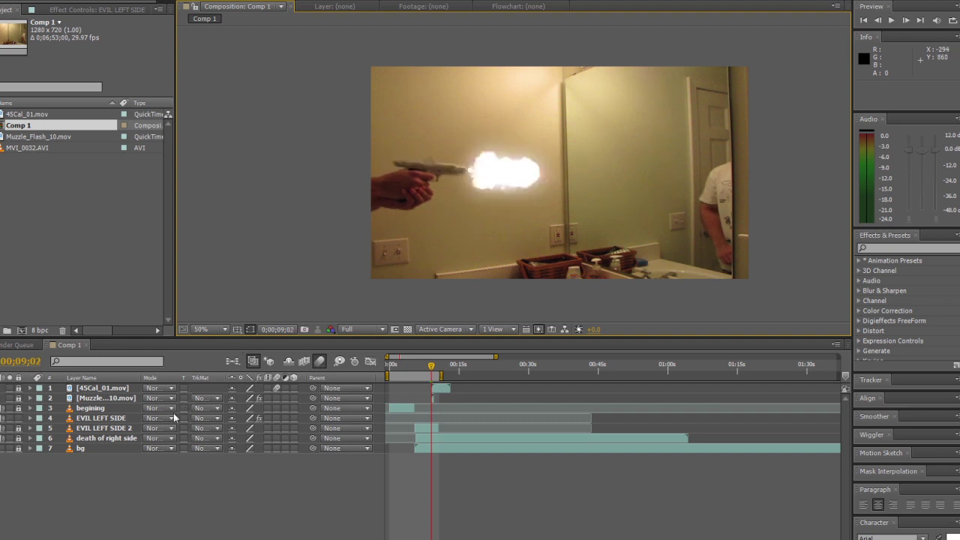
{"action": "left_click", "coordinate": [122, 426]}
{"action": "key", "text": "ctrl+shift+d"}
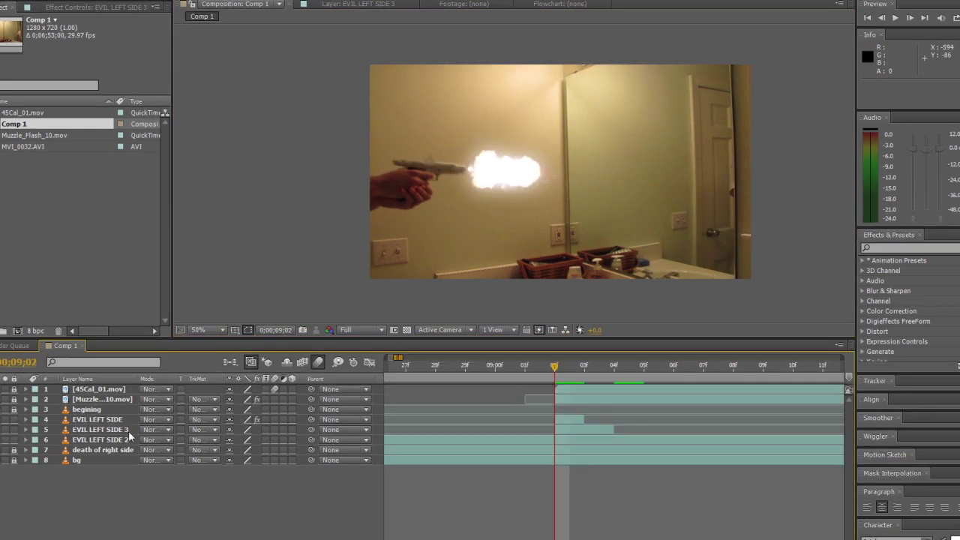
{"action": "left_click", "coordinate": [130, 428]}
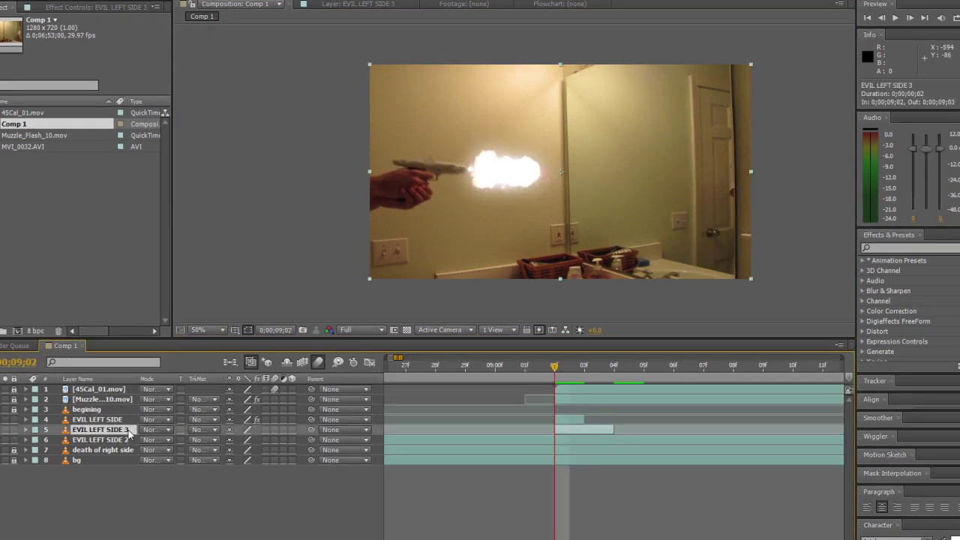
Set the EVIL LEFT SIDE 3 layer's blending mode to Add and draw an elliptical mask around the muzzle flash
{"action": "left_click", "coordinate": [173, 429]}
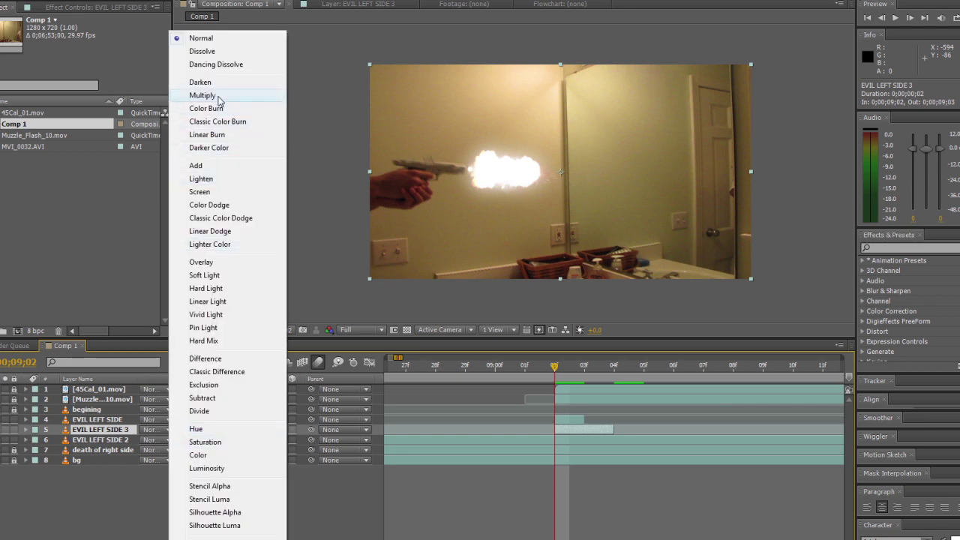
{"action": "left_click", "coordinate": [201, 165]}
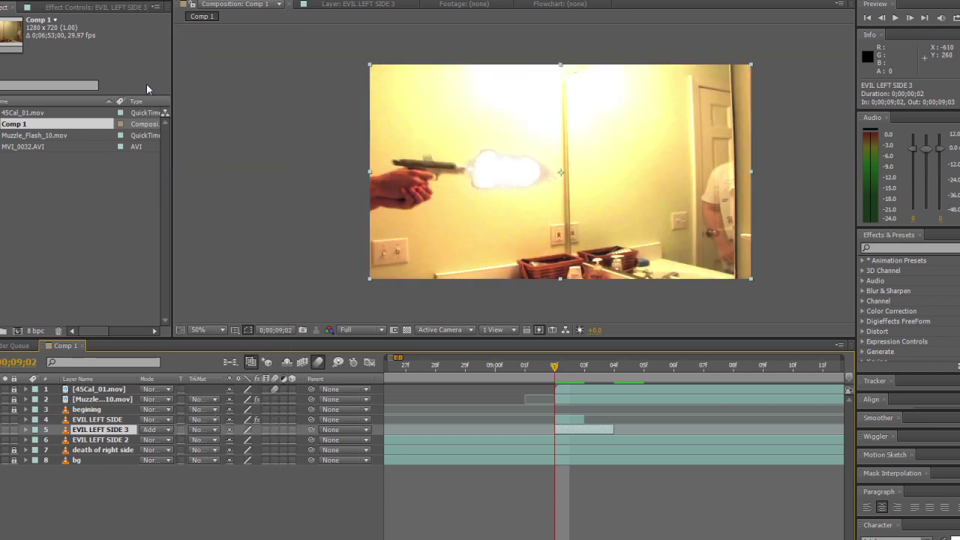
{"action": "left_click_drag", "start_coordinate": [431, 118], "coordinate": [561, 216]}
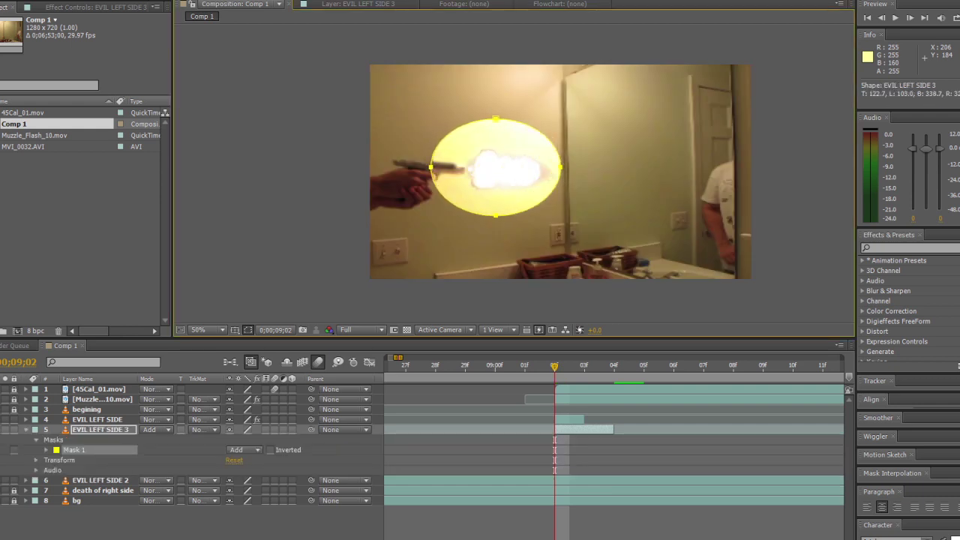
Feather the elliptical flash mask by 58 pixels and reshape its sides so it extends back over the gun
{"action": "left_click", "coordinate": [46, 450]}
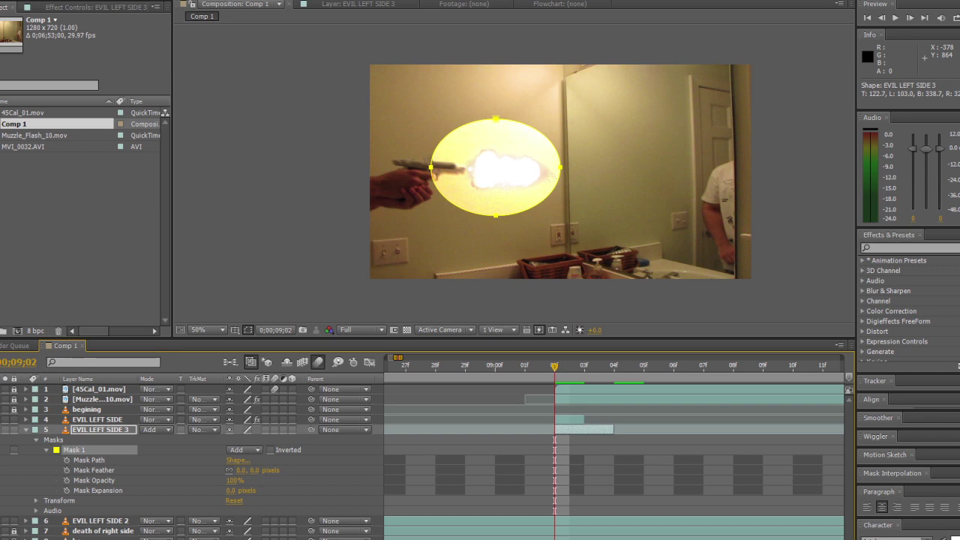
{"action": "left_click_drag", "start_coordinate": [255, 470], "coordinate": [284, 470]}
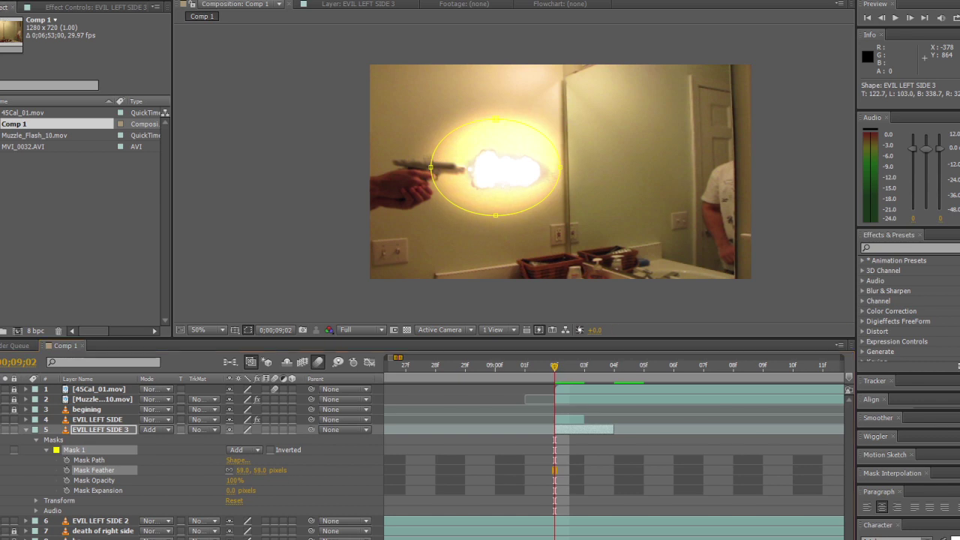
{"action": "left_click_drag", "start_coordinate": [560, 167], "coordinate": [552, 167]}
{"action": "left_click_drag", "start_coordinate": [431, 166], "coordinate": [399, 160]}
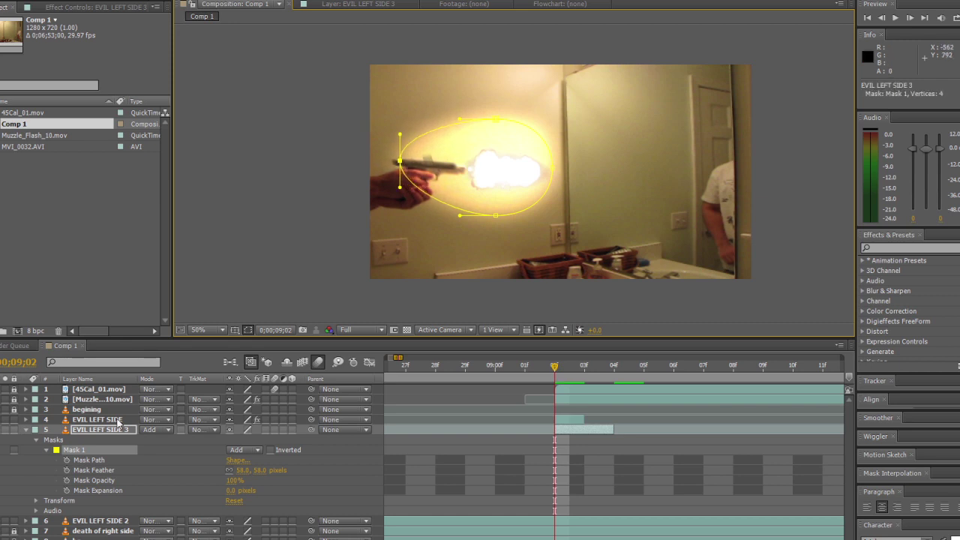
Draw a second mask around the hand and wrist on EVIL LEFT SIDE 3 and feather it by 13 pixels
{"action": "left_click", "coordinate": [26, 431]}
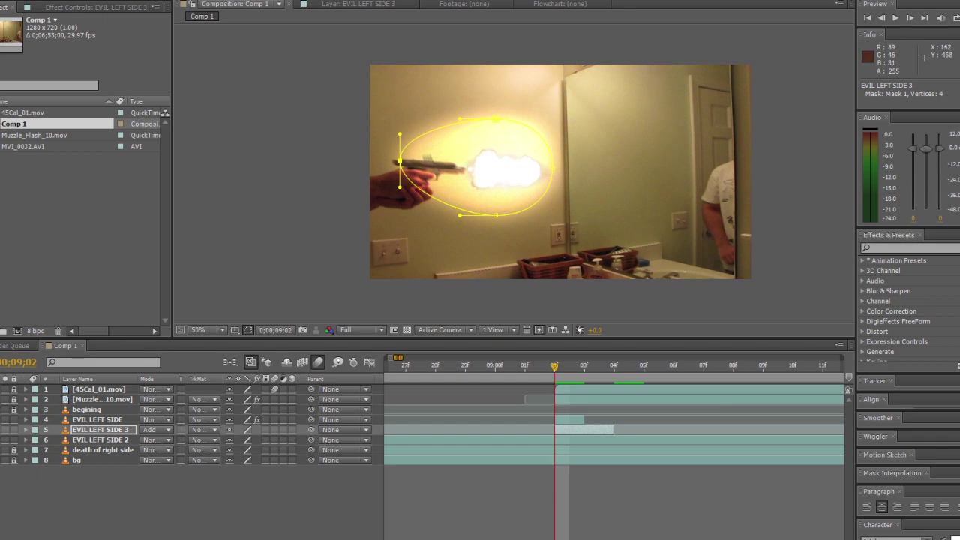
{"action": "left_click", "coordinate": [425, 202]}
{"action": "left_click", "coordinate": [367, 205]}
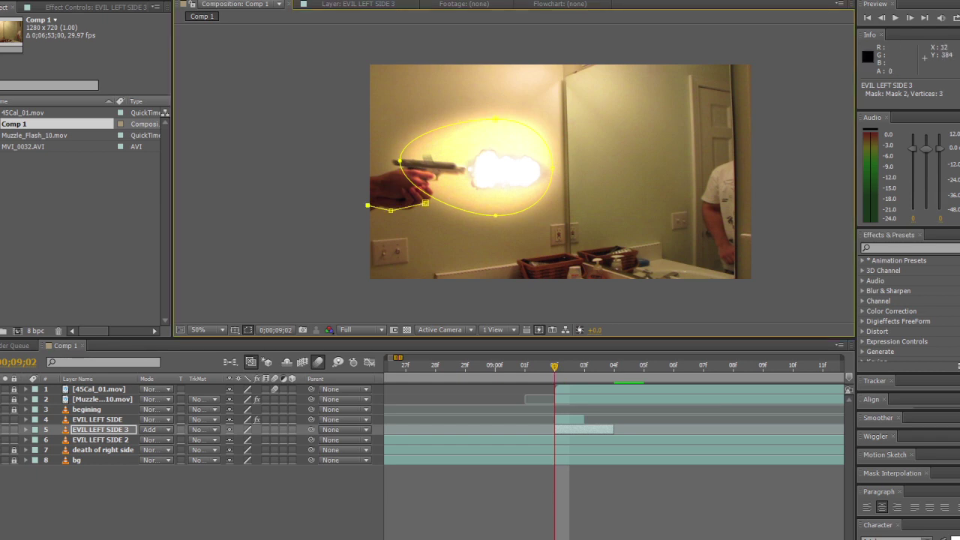
{"action": "left_click", "coordinate": [414, 178]}
{"action": "left_click", "coordinate": [425, 202]}
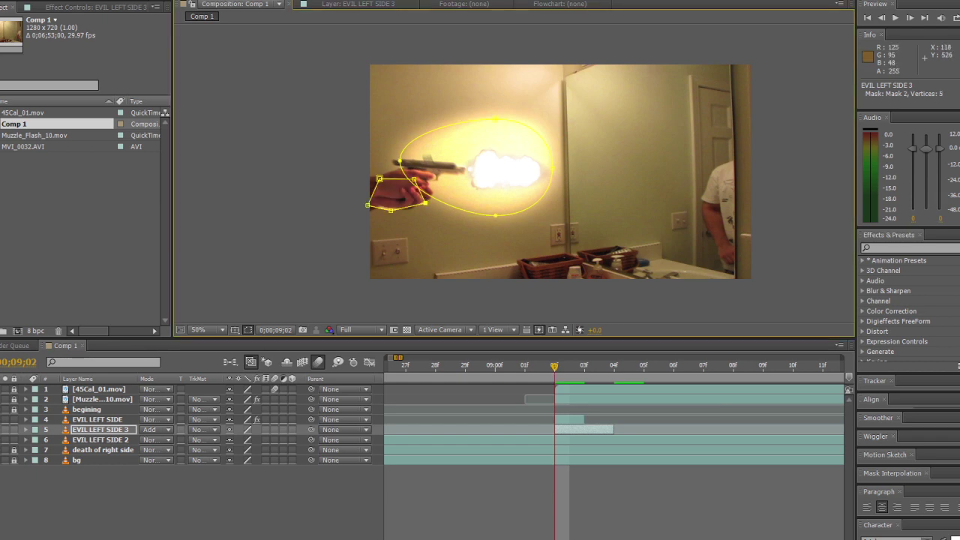
{"action": "left_click", "coordinate": [25, 429]}
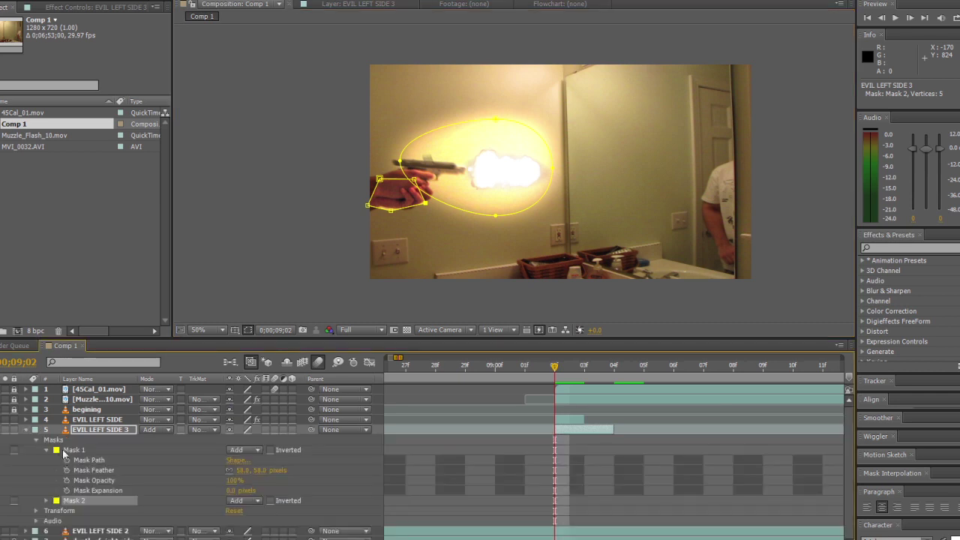
{"action": "left_click", "coordinate": [47, 500]}
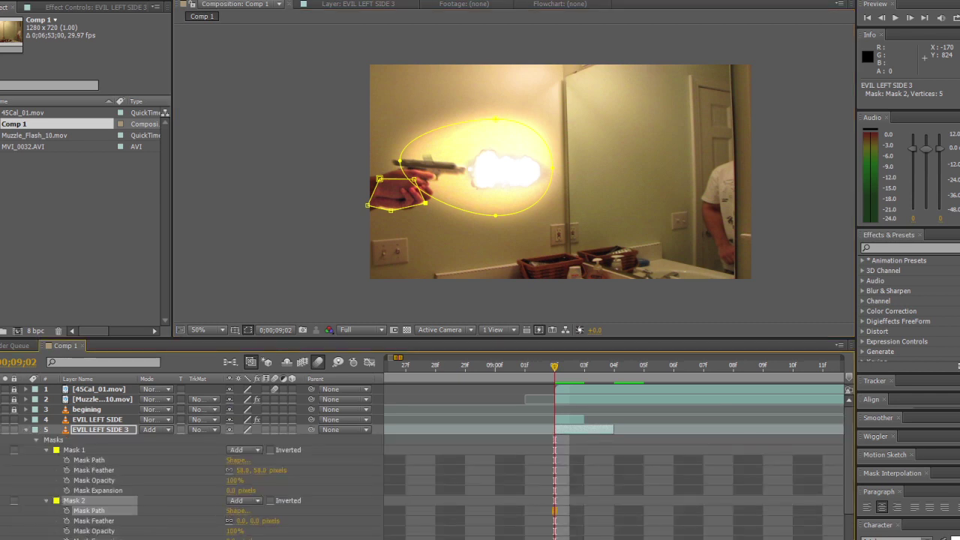
{"action": "left_click_drag", "start_coordinate": [241, 520], "coordinate": [251, 521]}
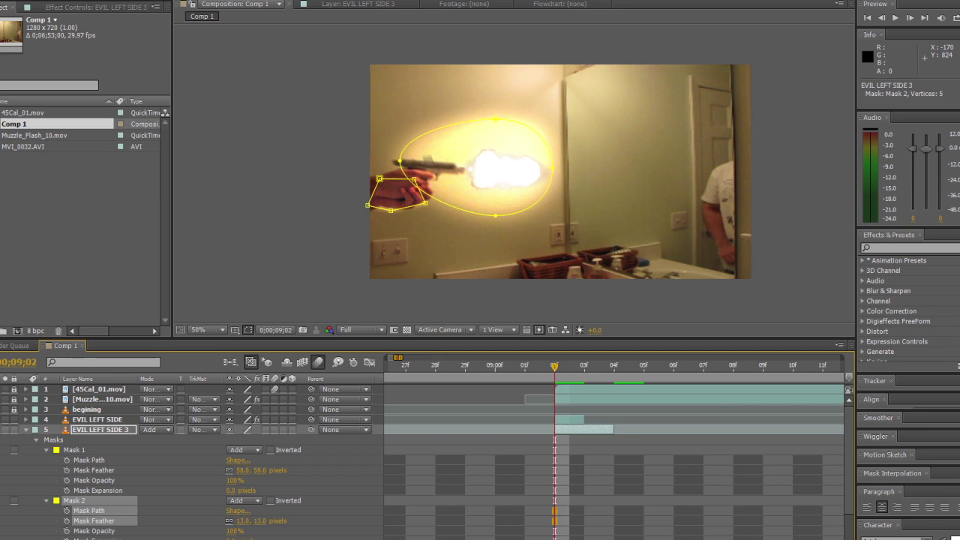
{"action": "left_click", "coordinate": [25, 429]}
{"action": "left_click", "coordinate": [223, 89]}
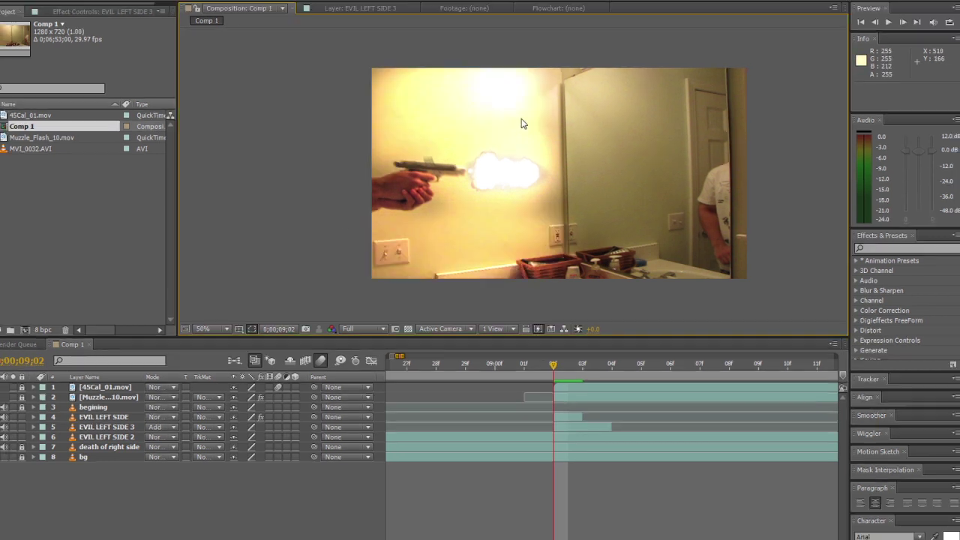
Lower the opacity of the EVIL LEFT SIDE 3 glow layer to 60%
{"action": "left_click", "coordinate": [99, 427]}
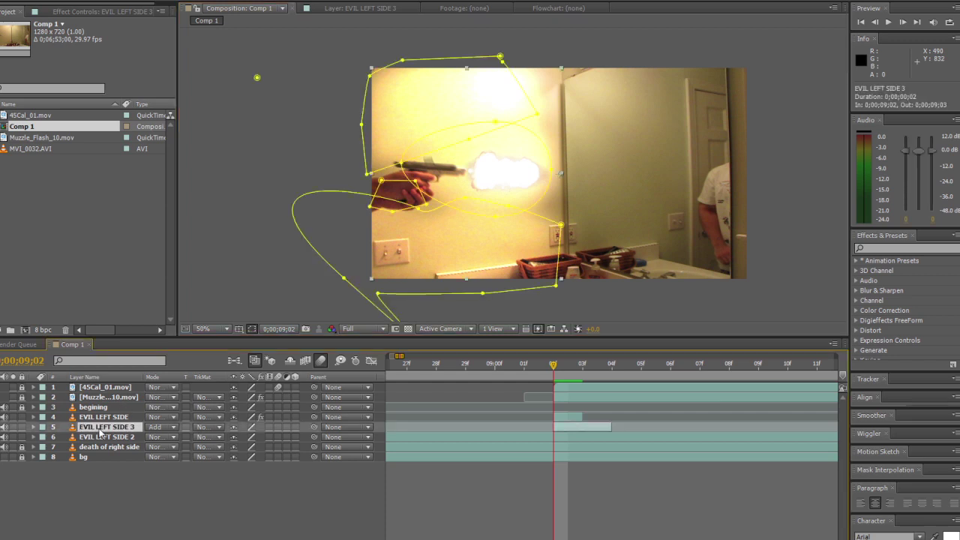
{"action": "key", "text": "t"}
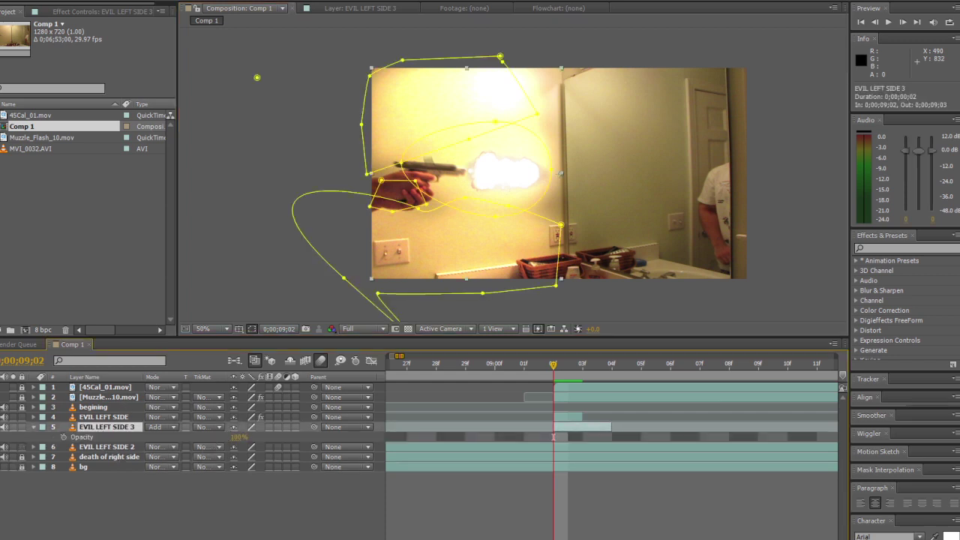
{"action": "left_click_drag", "start_coordinate": [238, 436], "coordinate": [205, 436]}
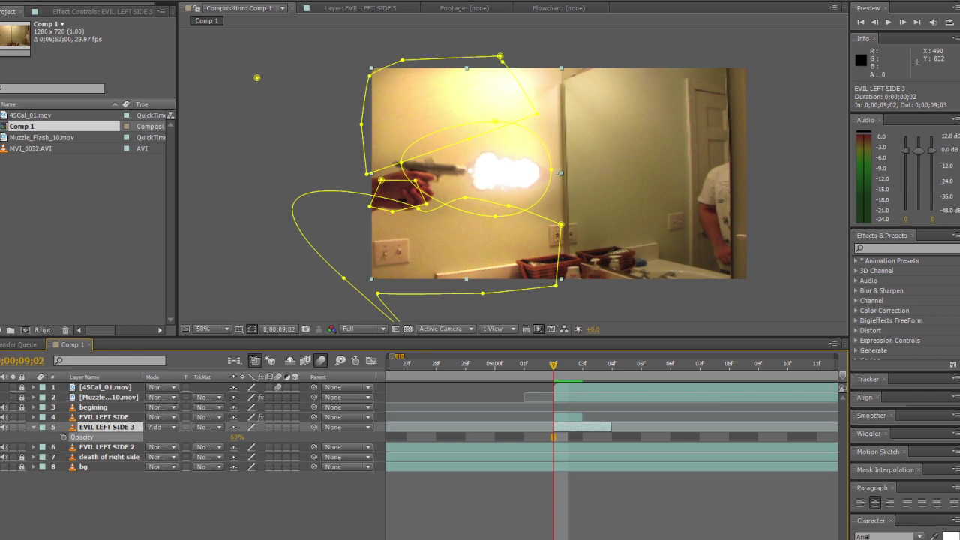
{"action": "left_click", "coordinate": [187, 278]}
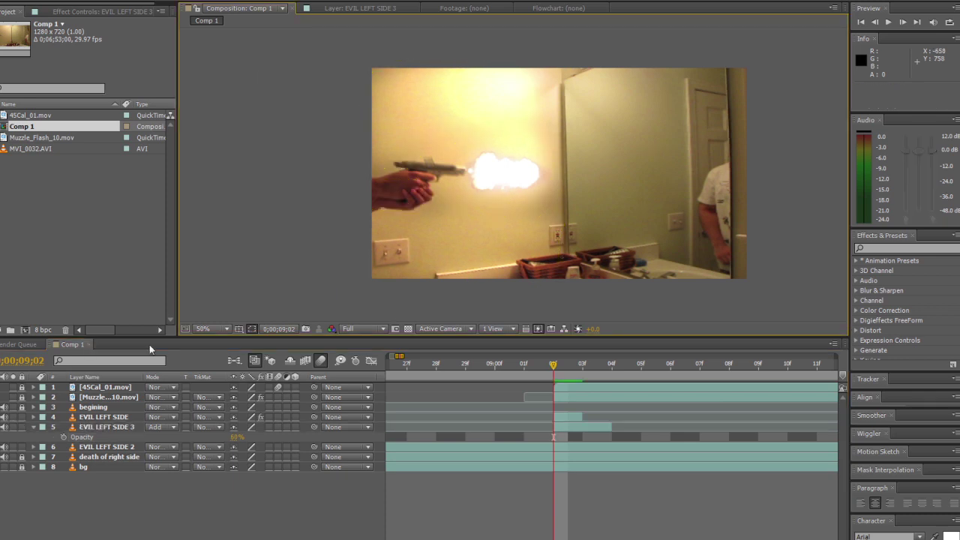
Keyframe the EVIL LEFT SIDE 3 opacity at 60% on 0;00;09;02, 33% on 0;00;09;03 and 0% on 0;00;09;04
{"action": "left_click", "coordinate": [67, 436]}
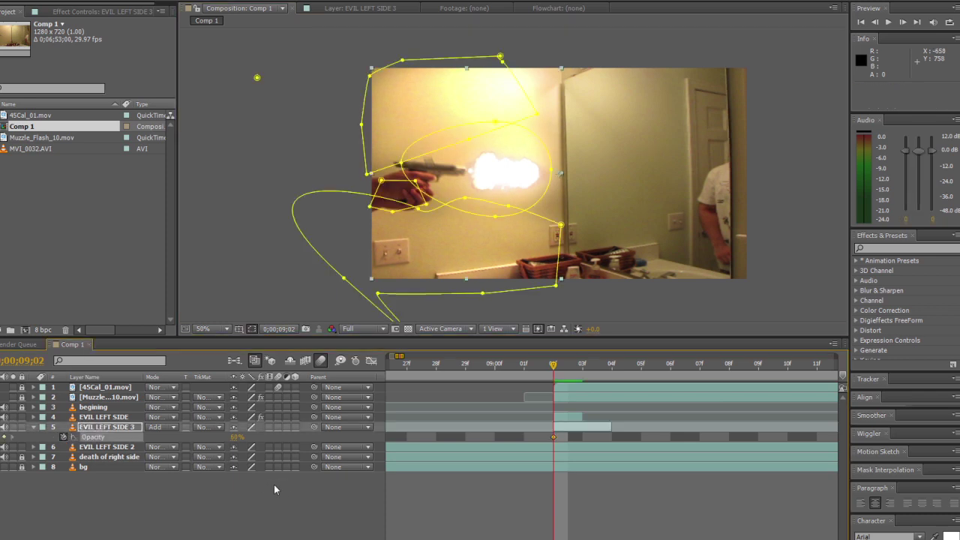
{"action": "left_click", "coordinate": [272, 492]}
{"action": "key", "text": "Page_Down"}
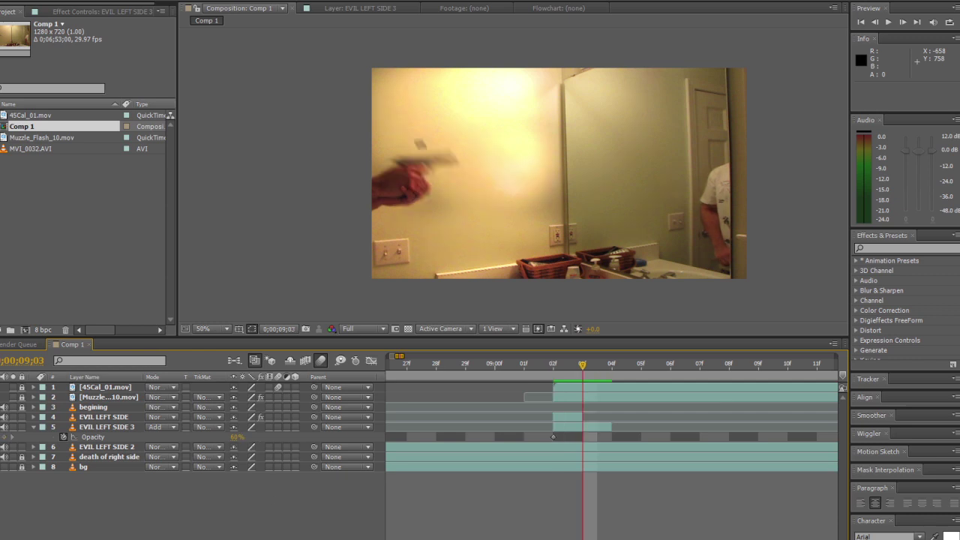
{"action": "left_click_drag", "start_coordinate": [237, 437], "coordinate": [220, 437]}
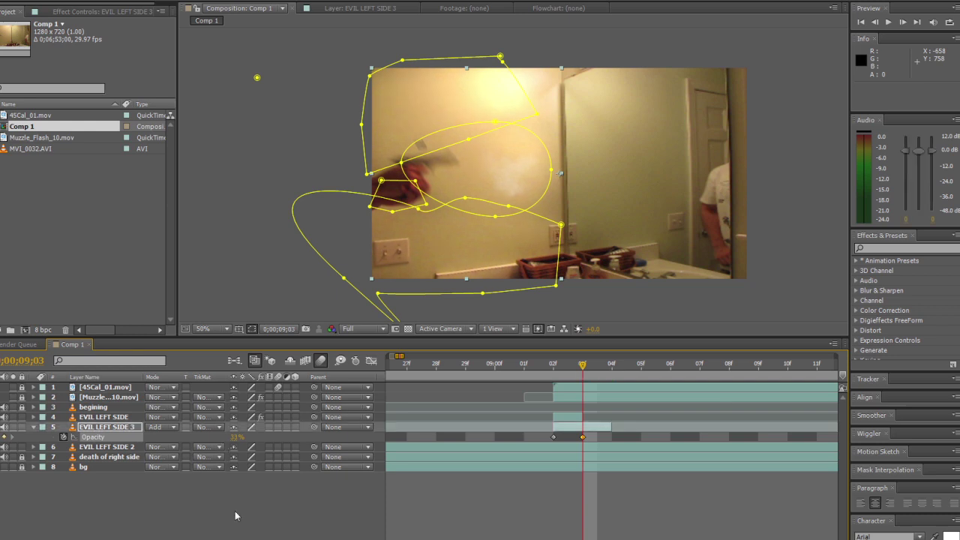
{"action": "left_click", "coordinate": [333, 497]}
{"action": "key", "text": "Page_Down"}
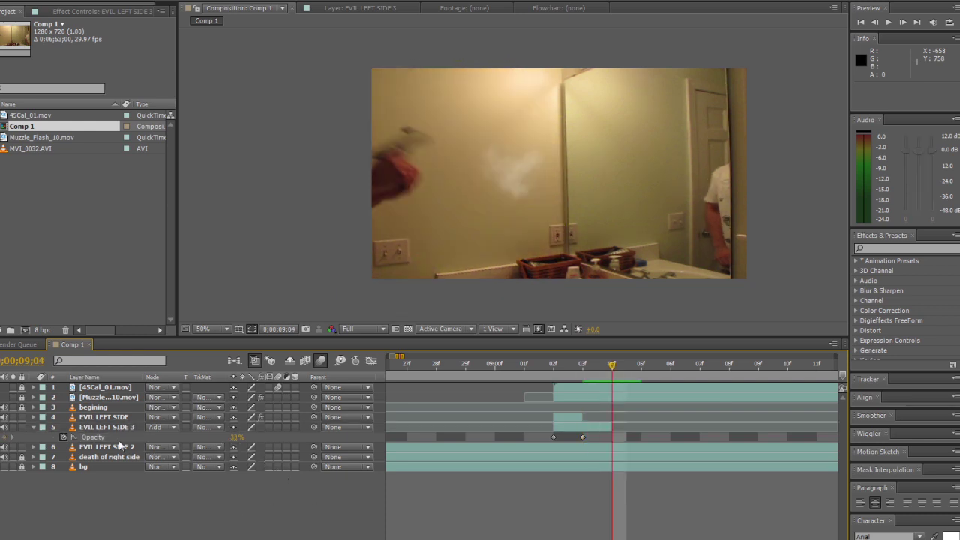
{"action": "left_click_drag", "start_coordinate": [236, 437], "coordinate": [225, 436]}
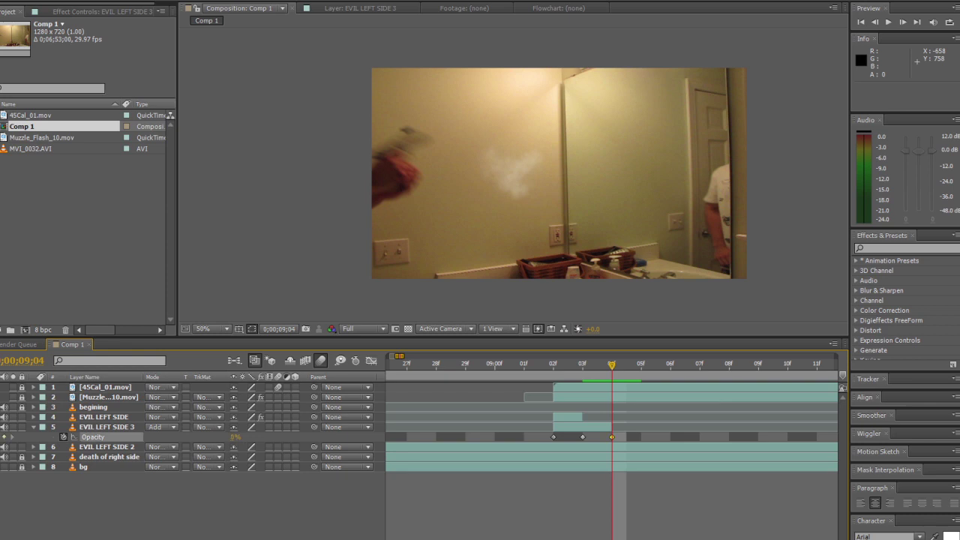
{"action": "left_click", "coordinate": [173, 527]}
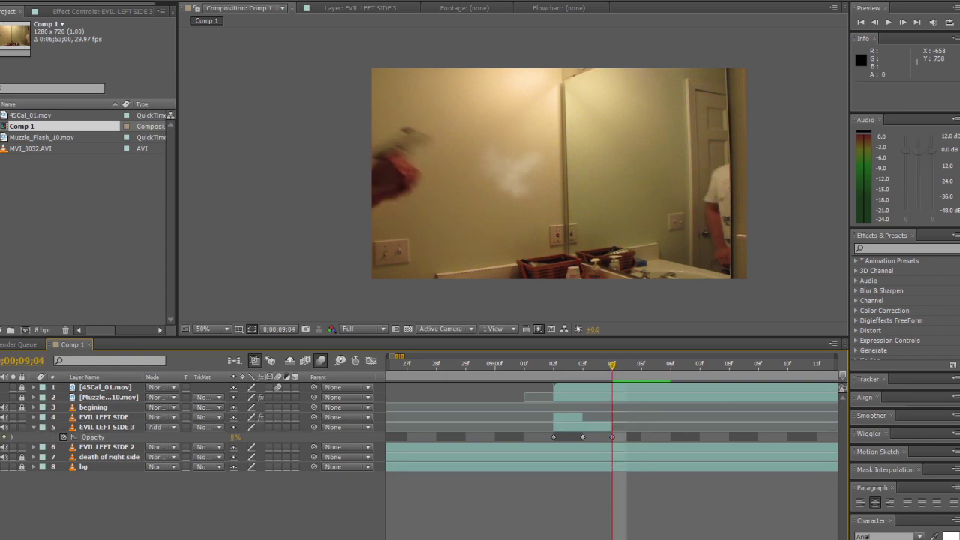
Examine the shot frame by frame from 0;00;08;26 past 0;00;09;04, comparing the wall glow on the flash frames
{"action": "key", "text": "Page_Up"}
{"action": "key", "text": "Page_Up"}
{"action": "key", "text": "Page_Up"}
{"action": "key", "text": "Page_Up"}
{"action": "key", "text": "Page_Up"}
{"action": "key", "text": "Page_Up"}
{"action": "key", "text": "Page_Up"}
{"action": "key", "text": "Page_Up"}
{"action": "key", "text": "Page_Up"}
{"action": "key", "text": "Page_Down"}
{"action": "key", "text": "Page_Down"}
{"action": "key", "text": "Page_Down"}
{"action": "key", "text": "Page_Down"}
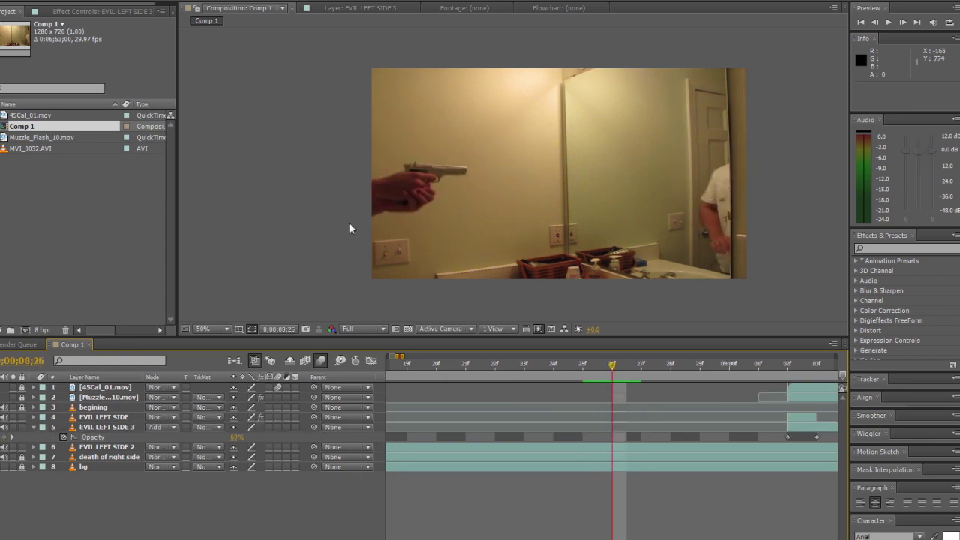
{"action": "key", "text": "Page_Down"}
{"action": "key", "text": "Page_Down"}
{"action": "key", "text": "Page_Down"}
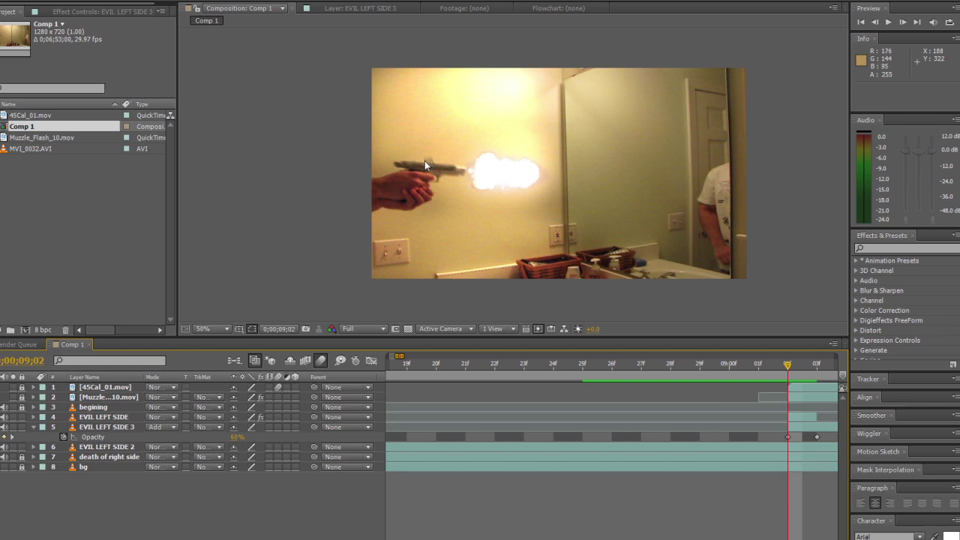
{"action": "key", "text": "Page_Down"}
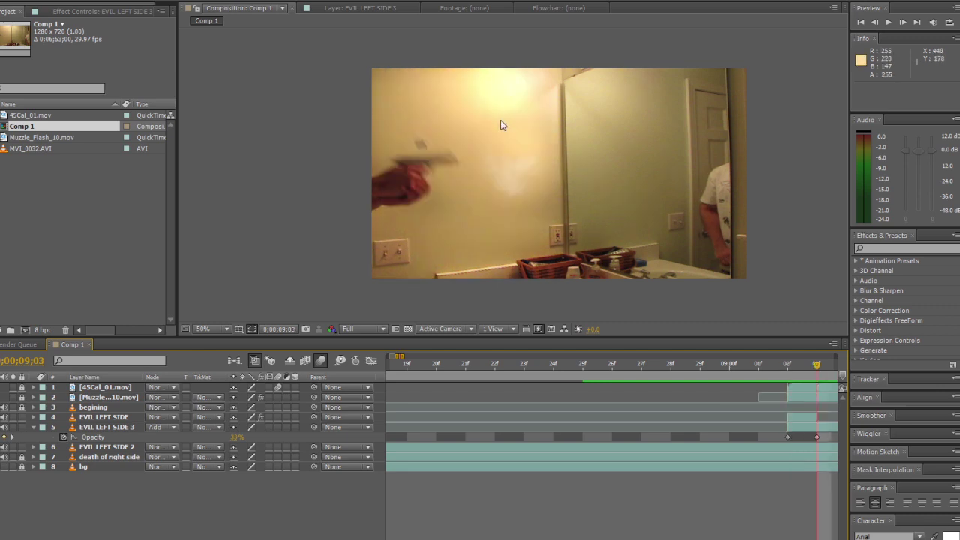
{"action": "key", "text": "Page_Up"}
{"action": "key", "text": "Page_Down"}
{"action": "key", "text": "Page_Up"}
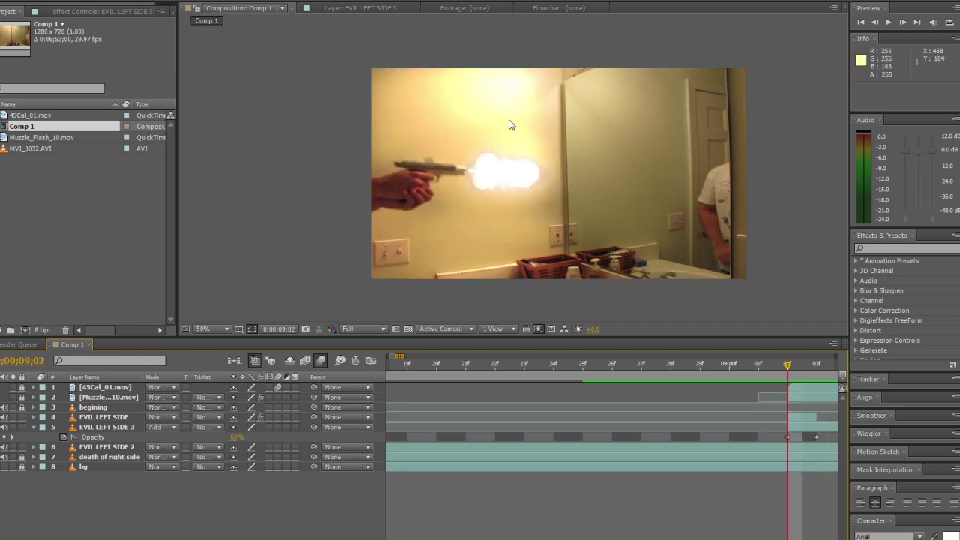
{"action": "key", "text": "Page_Down"}
{"action": "key", "text": "Page_Down"}
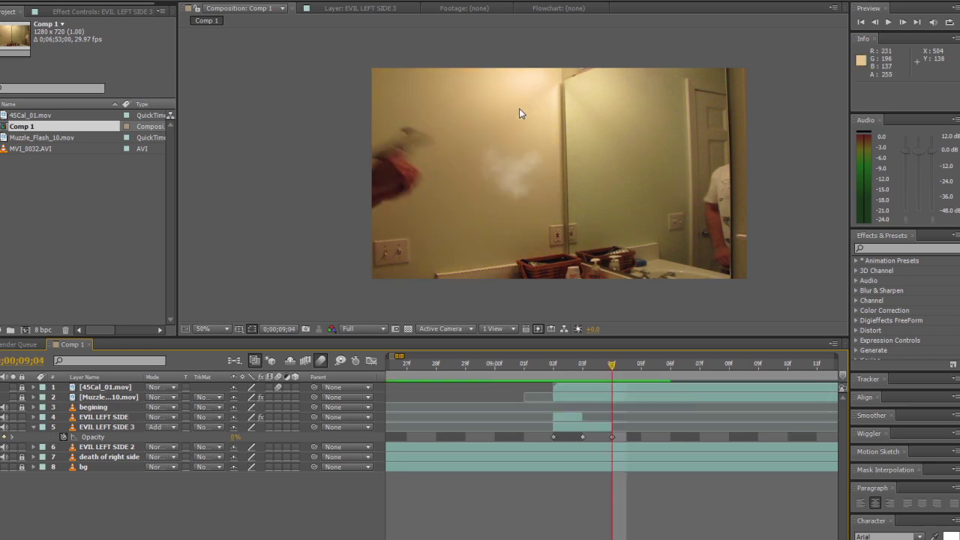
{"action": "key", "text": "Page_Down"}
{"action": "key", "text": "Page_Down"}
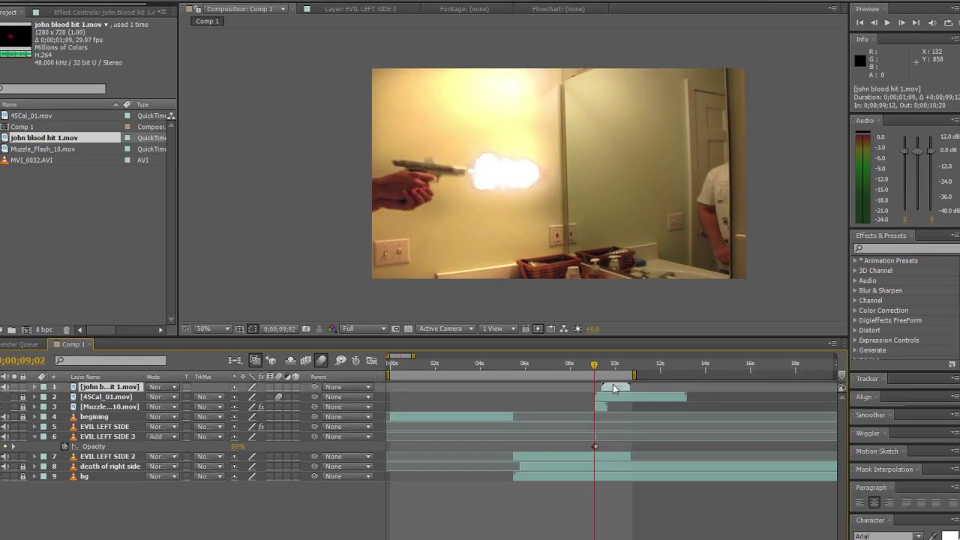
Move the blood hit clip to start at 0;00;09;02 and set its blending mode to Screen
{"action": "left_click_drag", "start_coordinate": [606, 389], "coordinate": [611, 388]}
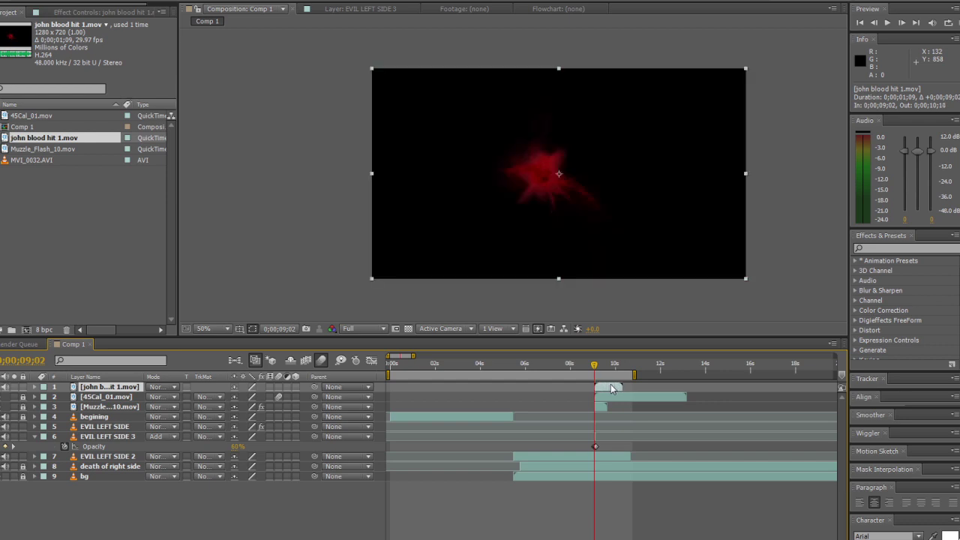
{"action": "right_click", "coordinate": [529, 208]}
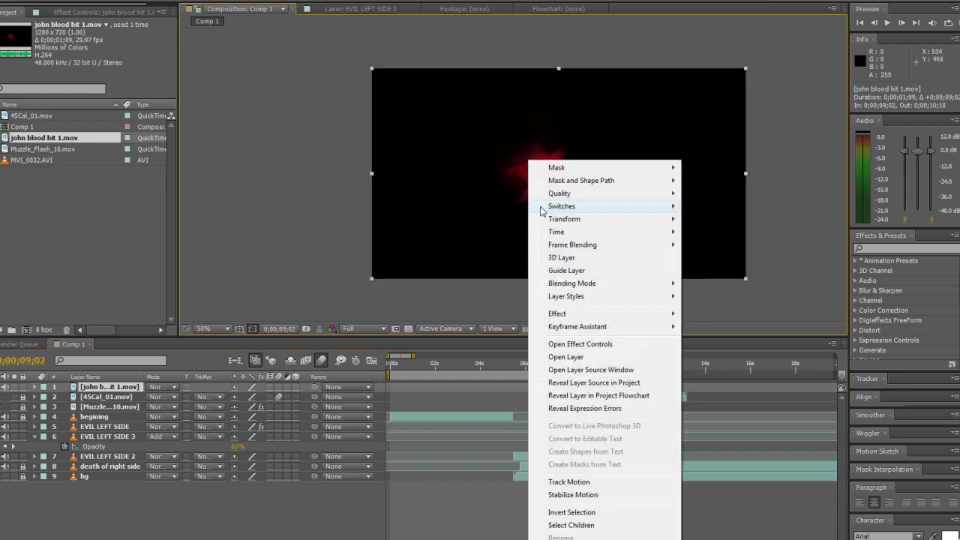
{"action": "mouse_move", "coordinate": [601, 282]}
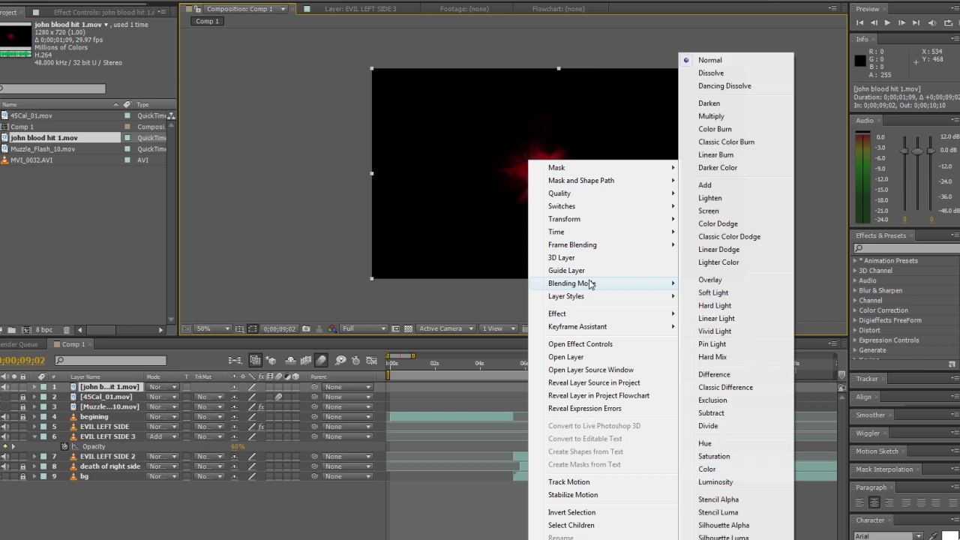
{"action": "left_click", "coordinate": [709, 210]}
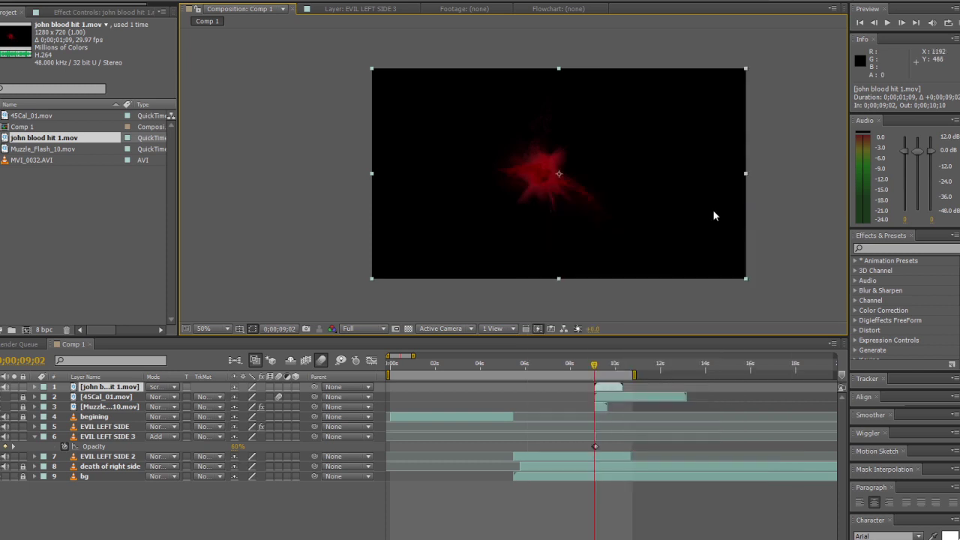
Position the blood hit at 1176, 370 over the reflected man's shoulder and rotate it about 18°
{"action": "left_click_drag", "start_coordinate": [593, 212], "coordinate": [739, 209]}
{"action": "left_click_drag", "start_coordinate": [706, 171], "coordinate": [716, 177]}
{"action": "key", "text": "w"}
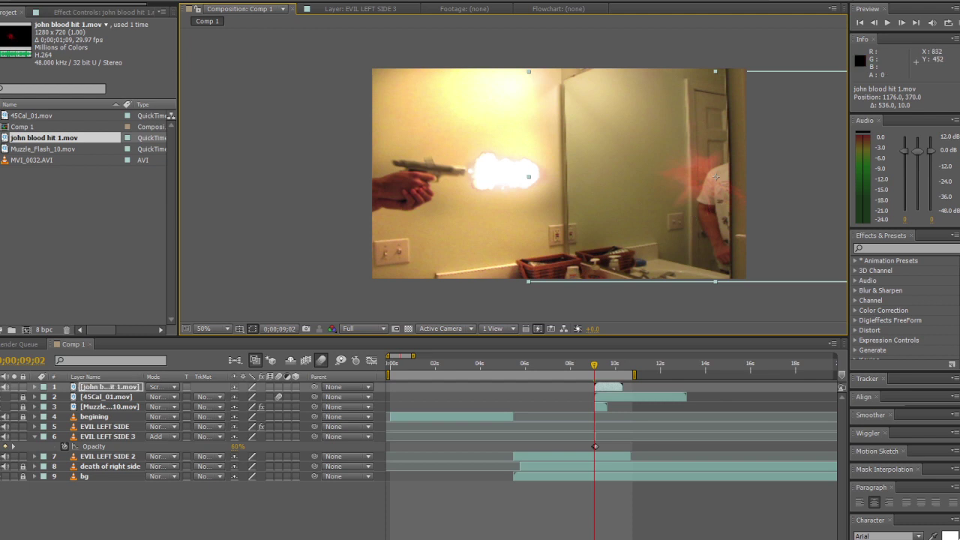
{"action": "left_click_drag", "start_coordinate": [563, 200], "coordinate": [563, 155]}
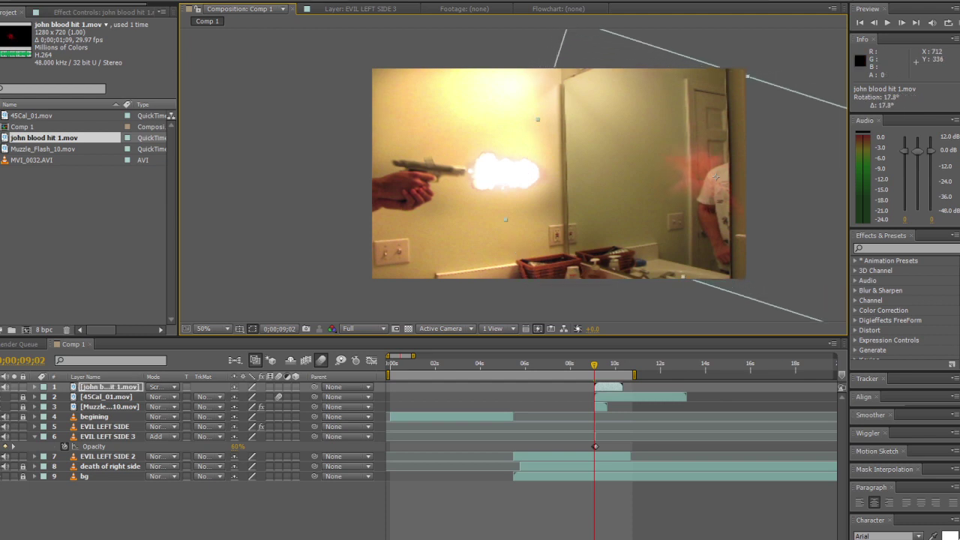
Mask the blood hit clip along the mirror's right edge so the splash is hidden over the door frame beyond it
{"action": "key", "text": "g"}
{"action": "left_click", "coordinate": [729, 145]}
{"action": "left_click", "coordinate": [730, 257]}
{"action": "left_click", "coordinate": [812, 252]}
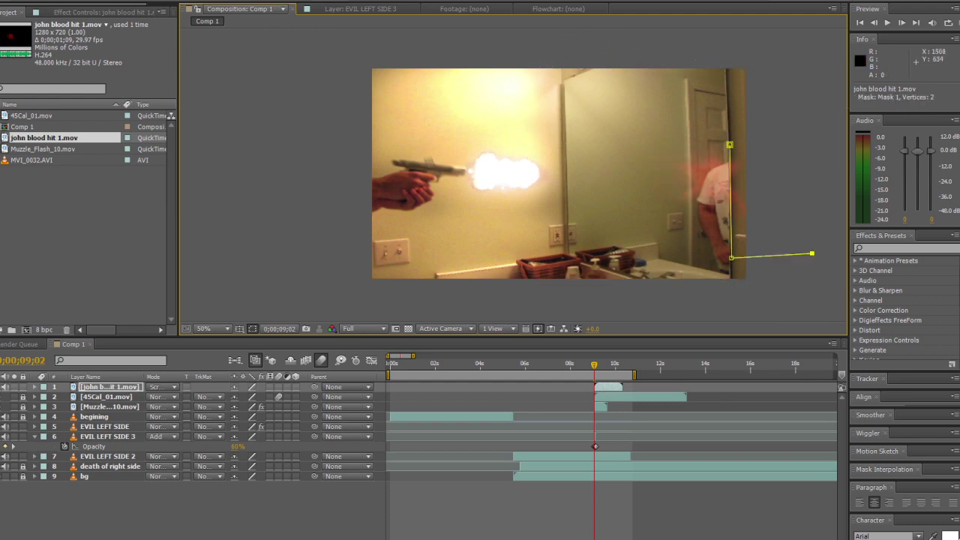
{"action": "left_click", "coordinate": [801, 90]}
{"action": "left_click", "coordinate": [758, 54]}
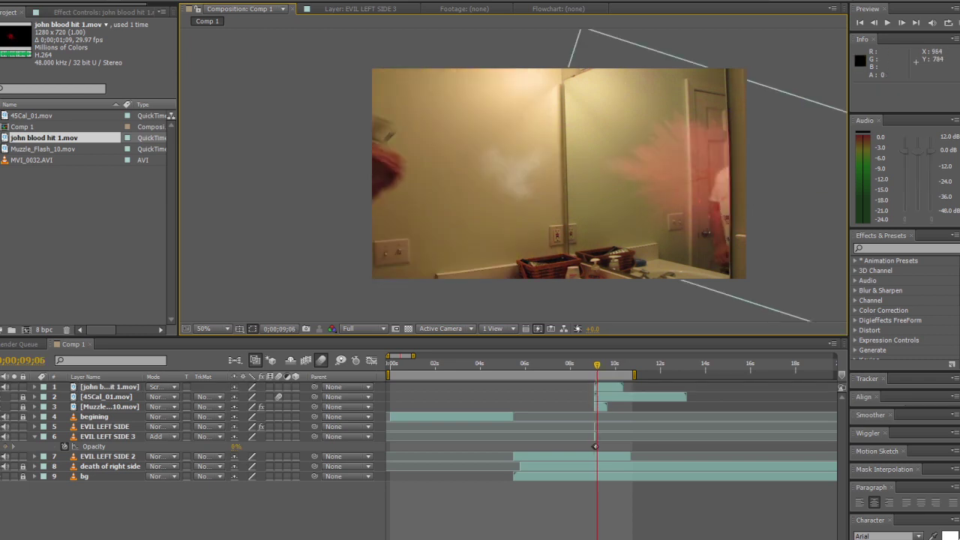
Examine the masked blood hit frame by frame from 0;00;09;06 onward, checking how the splash spreads against the mirror's edge
{"action": "key", "text": "Page_Down"}
{"action": "key", "text": "Page_Down"}
{"action": "key", "text": "Page_Down"}
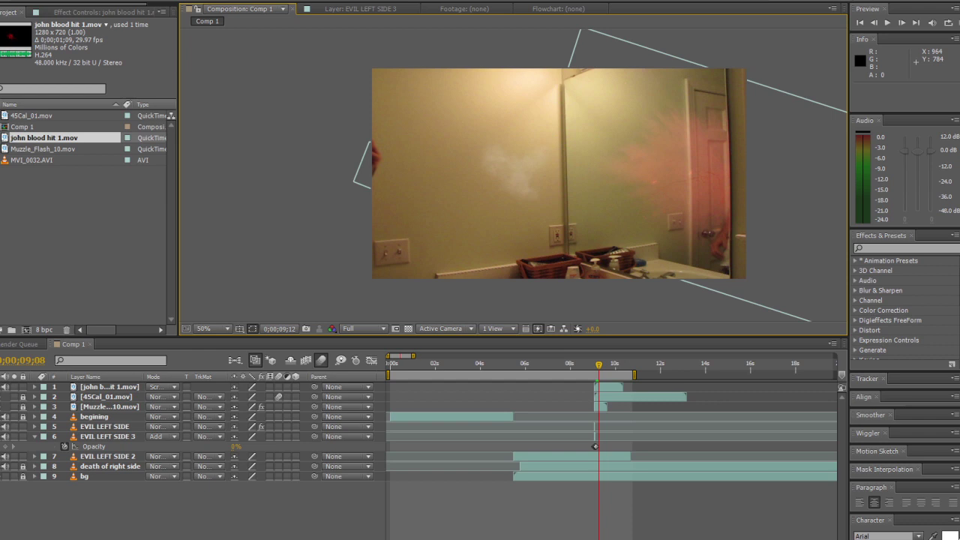
{"action": "key", "text": "Page_Down"}
{"action": "key", "text": "Page_Down"}
{"action": "key", "text": "Page_Down"}
{"action": "key", "text": "Page_Down"}
{"action": "key", "text": "Page_Down"}
{"action": "key", "text": "Page_Down"}
{"action": "key", "text": "Page_Down"}
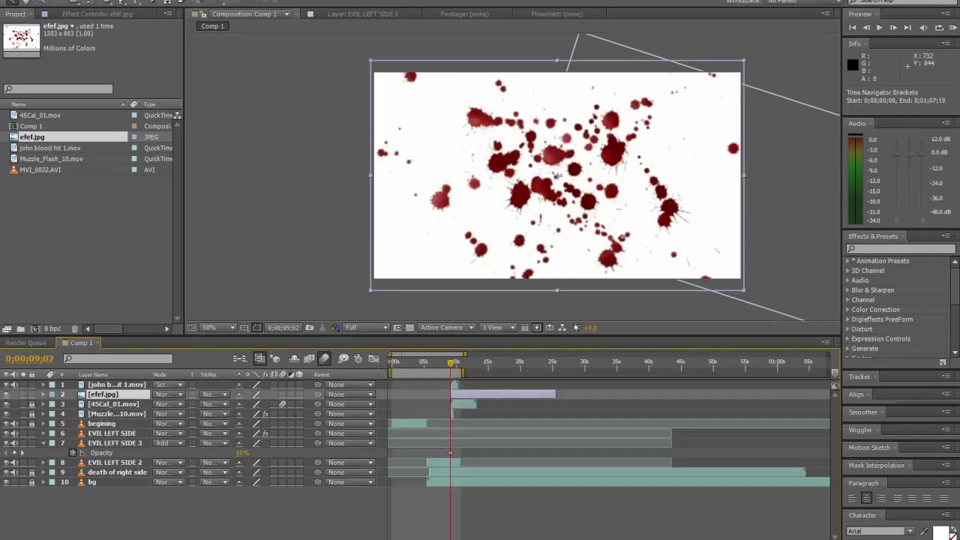
Set the efef.jpg blood splatter's blending mode to Multiply and make it a 3D layer
{"action": "right_click", "coordinate": [474, 192]}
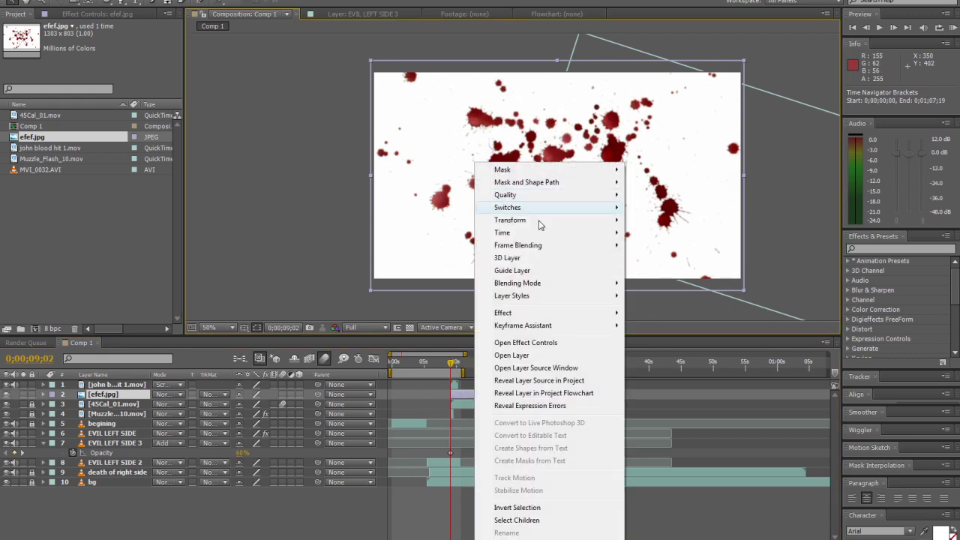
{"action": "mouse_move", "coordinate": [539, 284]}
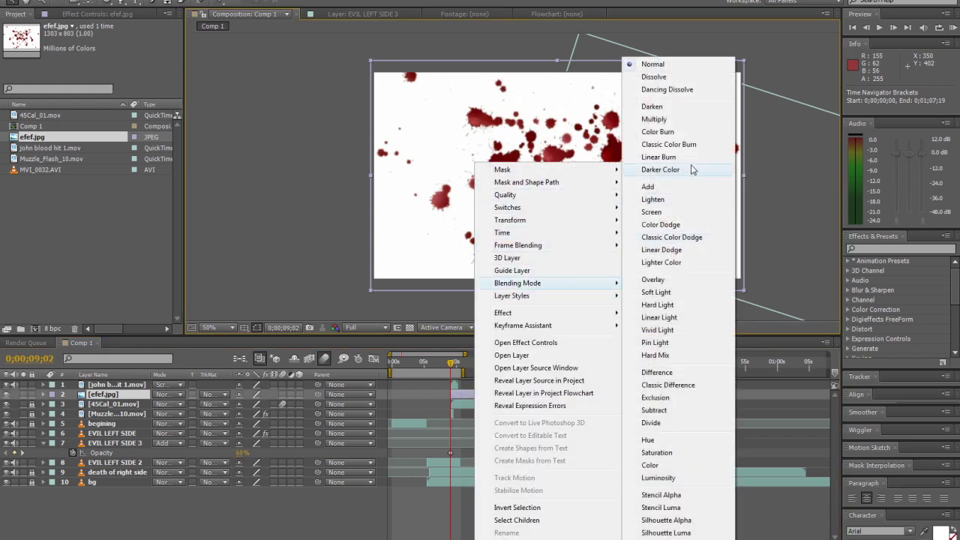
{"action": "left_click", "coordinate": [680, 125]}
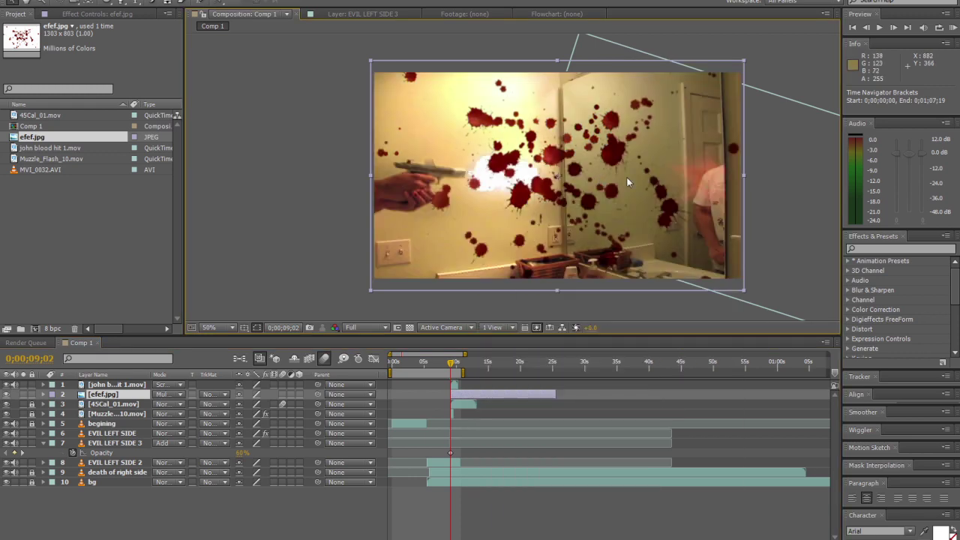
{"action": "right_click", "coordinate": [484, 174]}
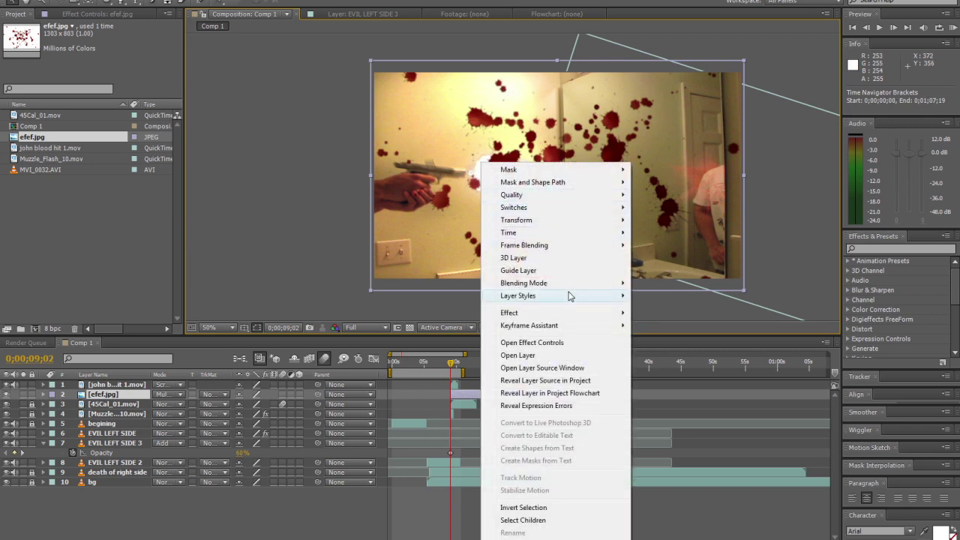
{"action": "mouse_move", "coordinate": [568, 290]}
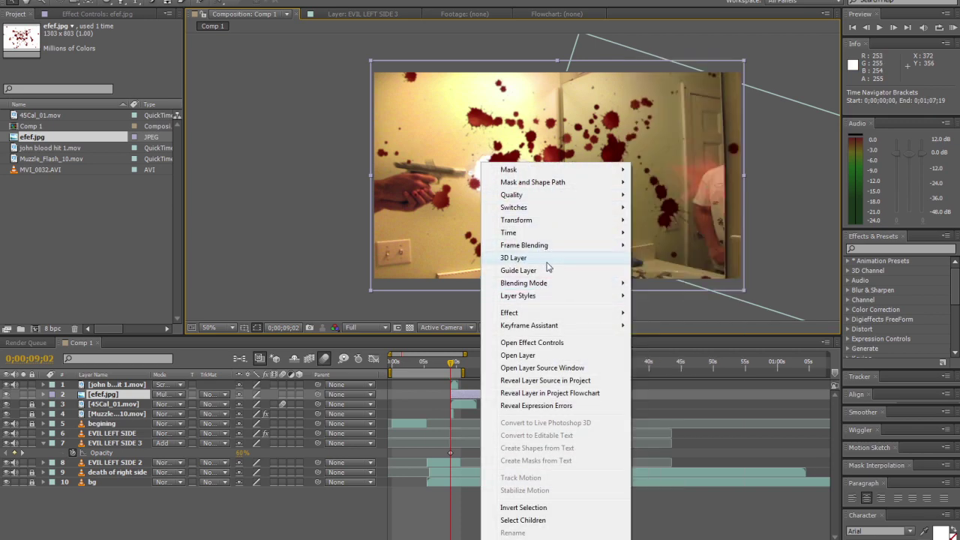
{"action": "left_click", "coordinate": [511, 258]}
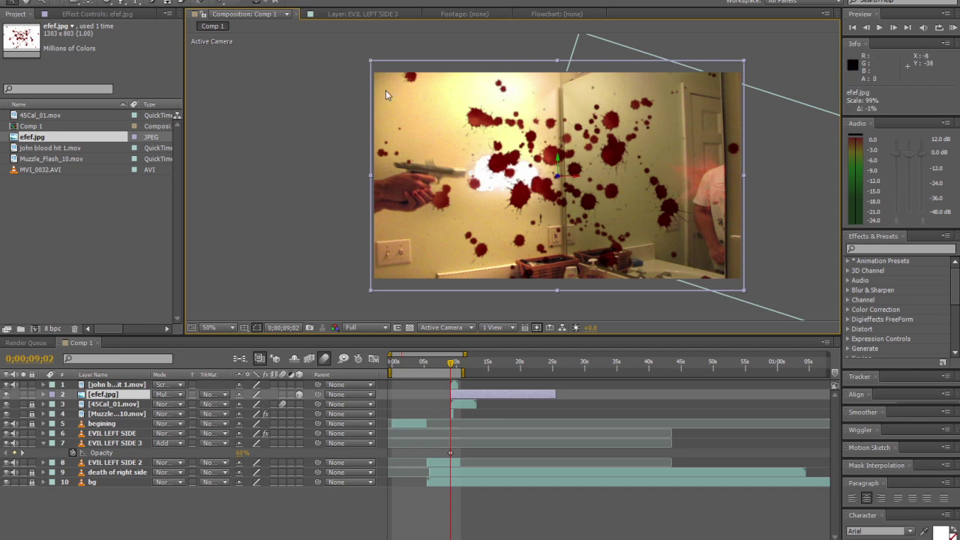
Scale the blood splatter to 48% and angle it in 3D to lie on the mirror at about 864, 344
{"action": "left_click_drag", "start_coordinate": [385, 95], "coordinate": [396, 119]}
{"action": "key", "text": "w"}
{"action": "left_click", "coordinate": [446, 169]}
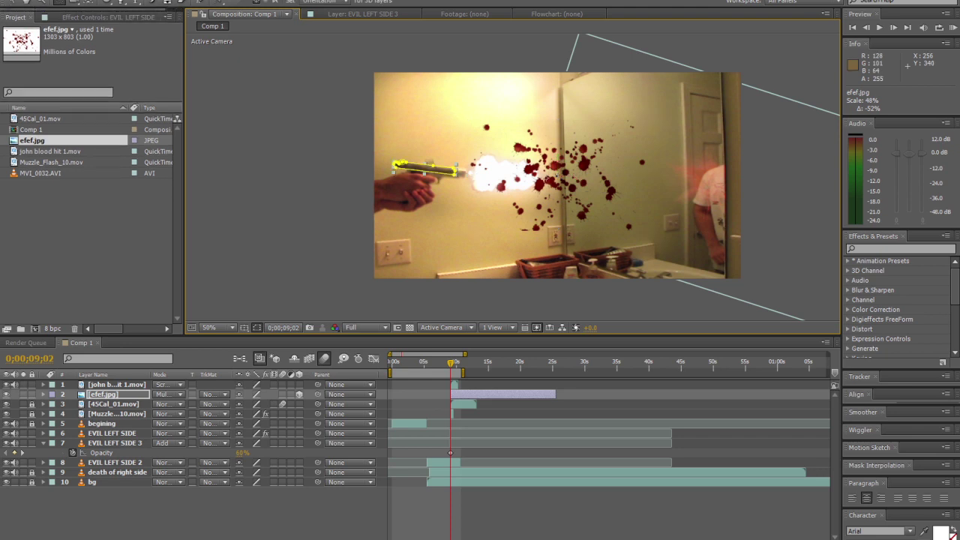
{"action": "left_click_drag", "start_coordinate": [528, 207], "coordinate": [578, 184]}
{"action": "key", "text": "v"}
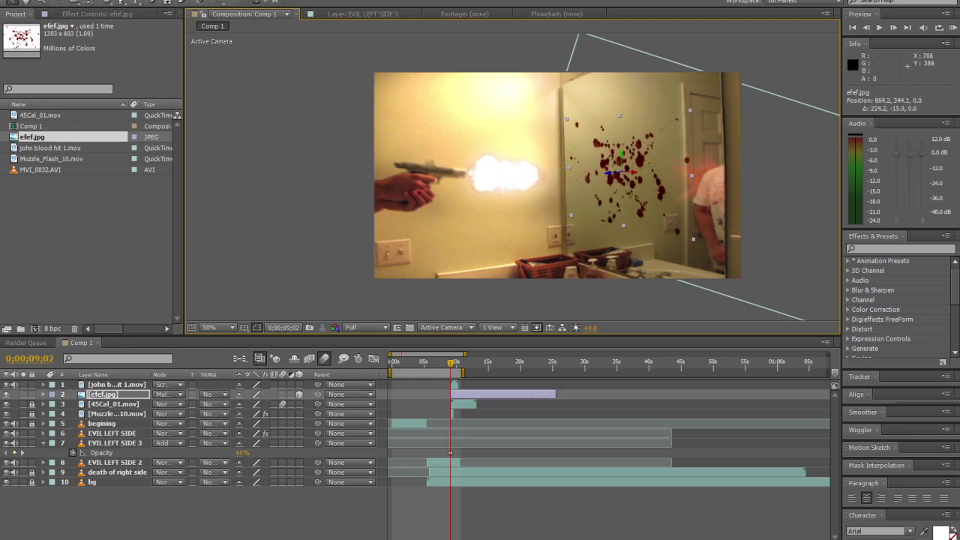
{"action": "left_click", "coordinate": [212, 124]}
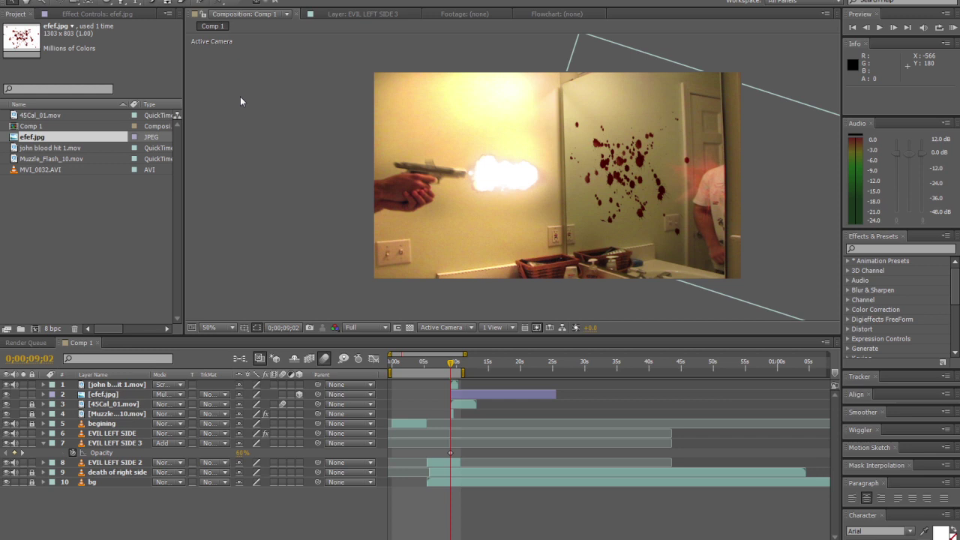
Undo the last move of the blood hit clip and reposition the efef.jpg splatter on the mirror at about 899, 366
{"action": "key", "text": "ctrl+z"}
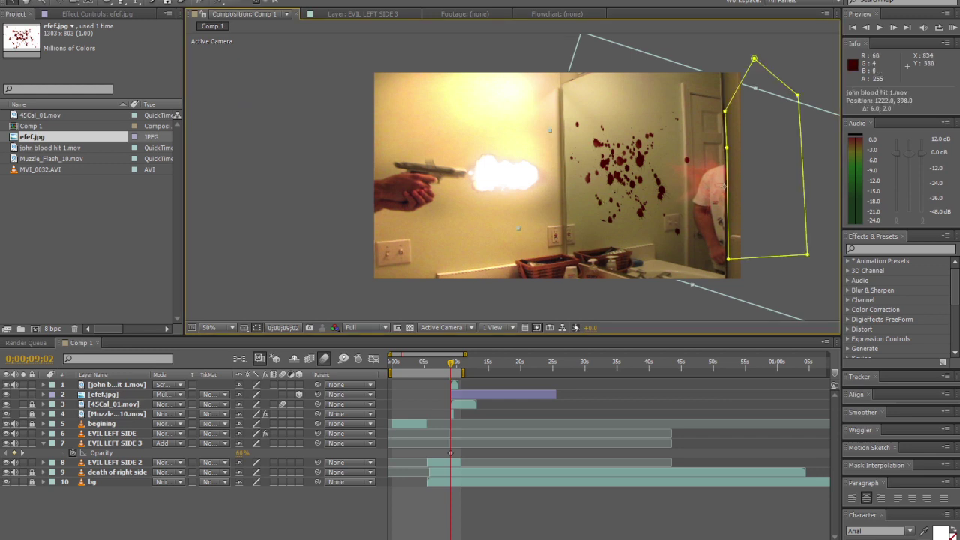
{"action": "left_click", "coordinate": [140, 393]}
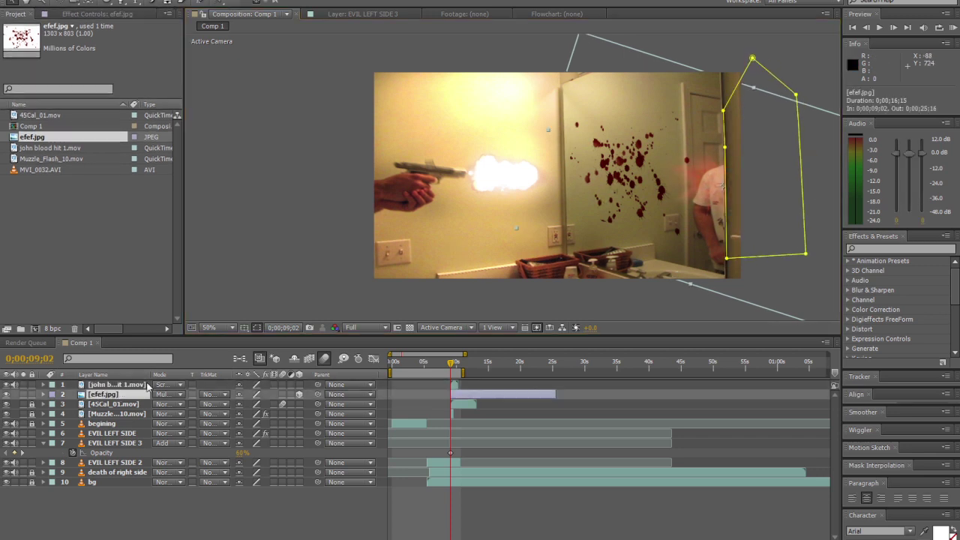
{"action": "left_click_drag", "start_coordinate": [632, 157], "coordinate": [641, 160]}
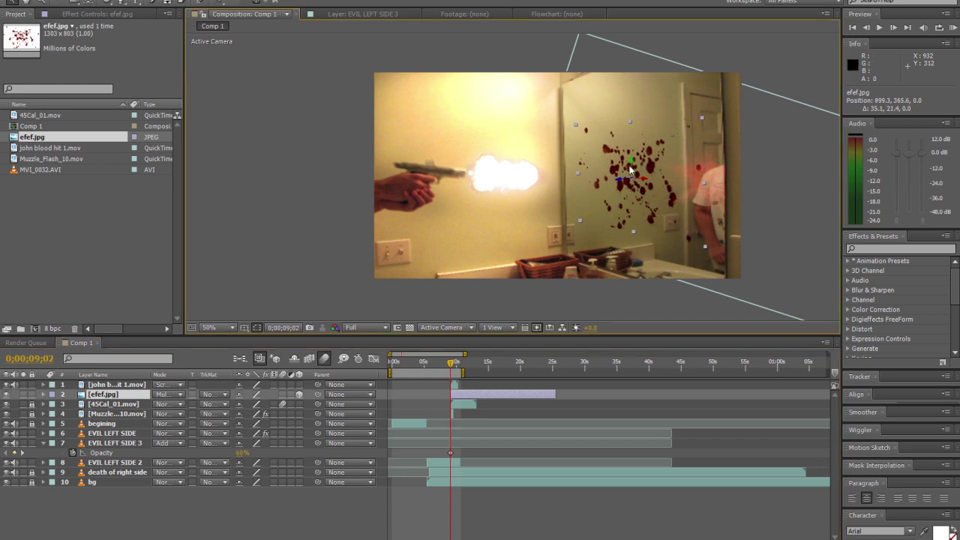
{"action": "left_click", "coordinate": [285, 200]}
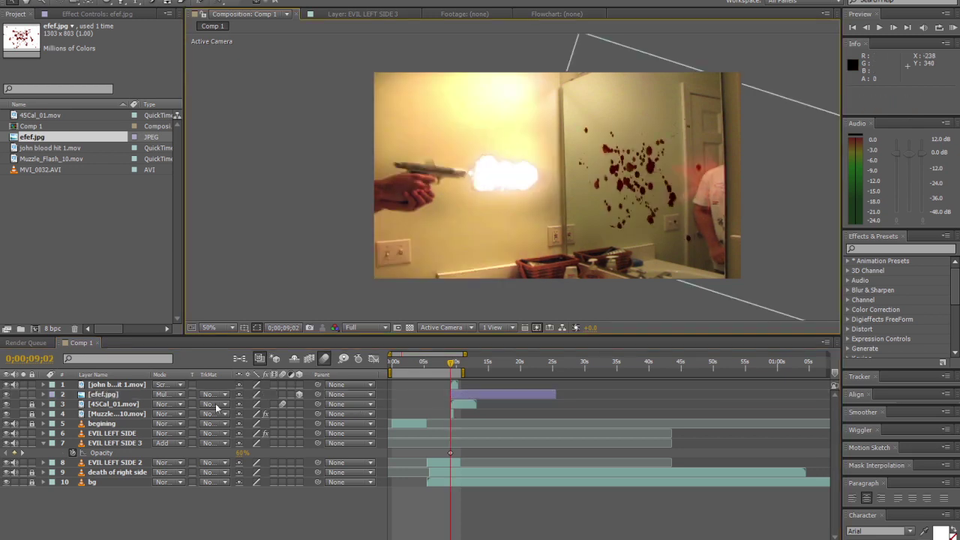
Keyframe the efef.jpg splatter's opacity at 33% on 0;00;09;02 and 100% on 0;00;09;03
{"action": "left_click", "coordinate": [105, 394]}
{"action": "key", "text": "alt+shift+t"}
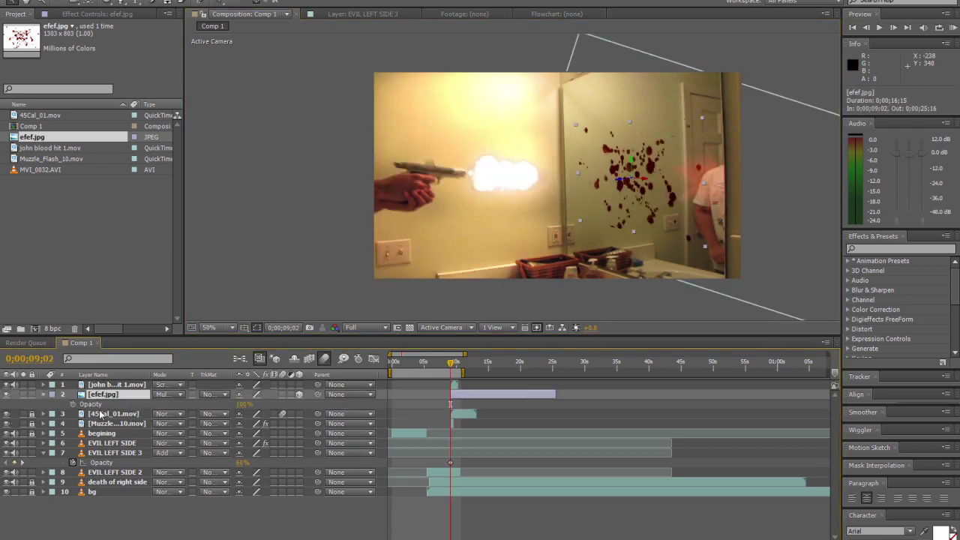
{"action": "left_click_drag", "start_coordinate": [243, 404], "coordinate": [205, 404]}
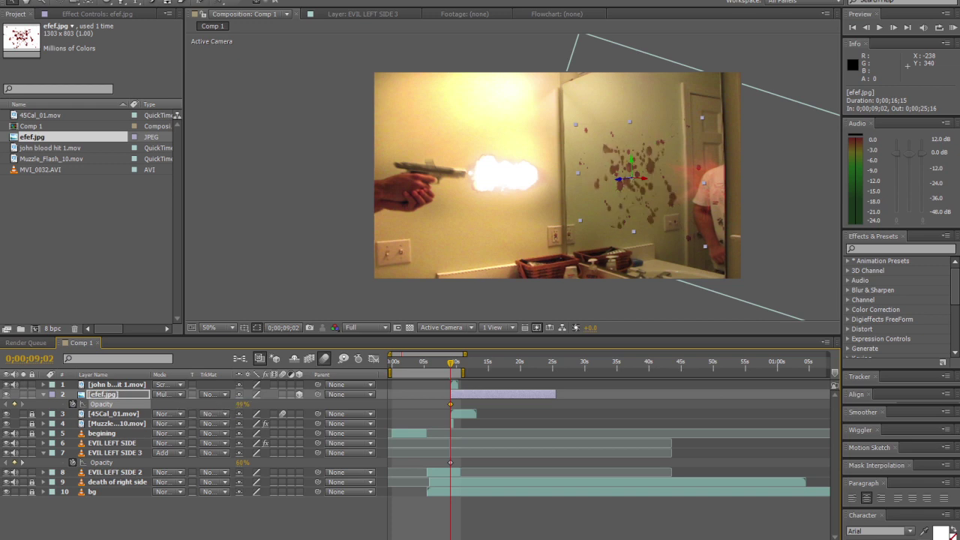
{"action": "left_click", "coordinate": [300, 263]}
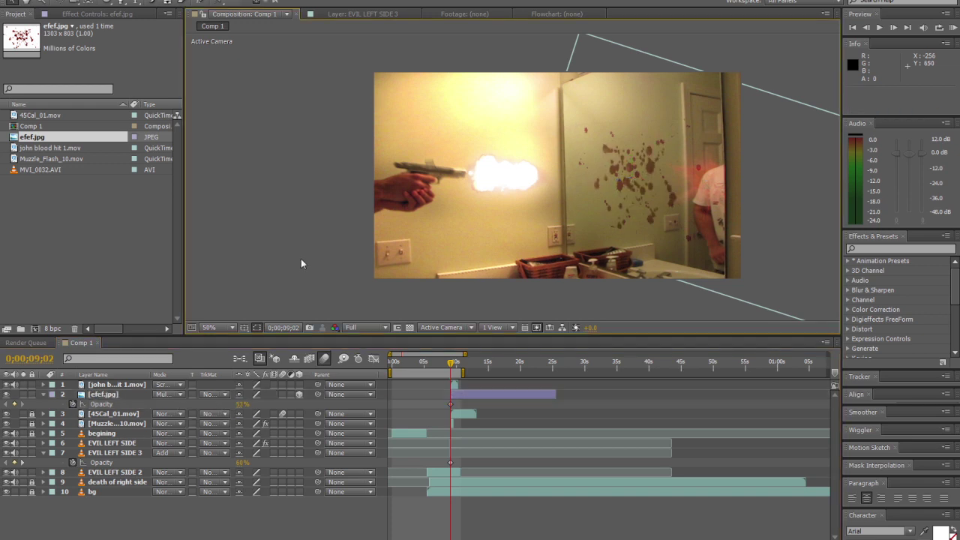
{"action": "key", "text": "Page_Down"}
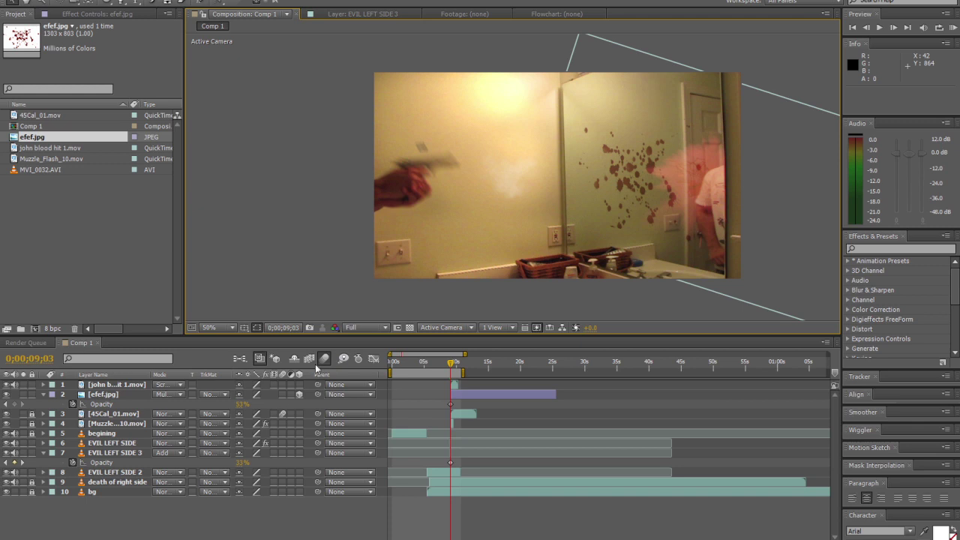
{"action": "left_click_drag", "start_coordinate": [242, 404], "coordinate": [281, 404]}
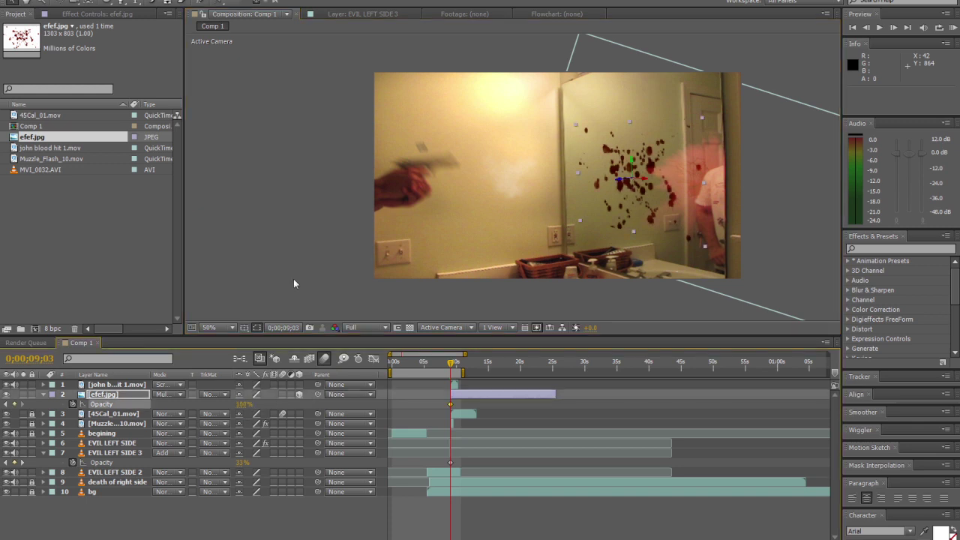
{"action": "left_click", "coordinate": [294, 279]}
{"action": "left_click", "coordinate": [43, 394]}
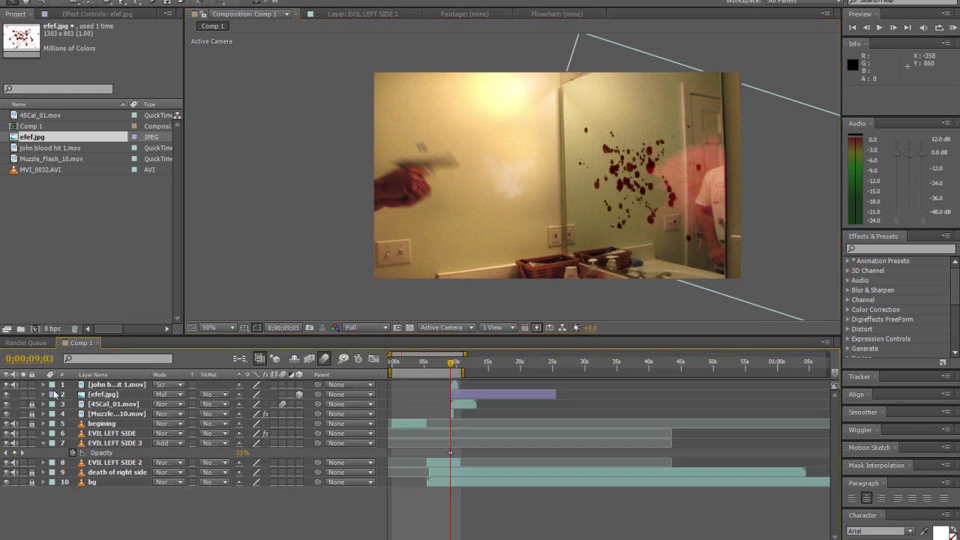
Examine the splatter on the mirror through the frames after 0;00;09;03 up to 0;00;11;02, past the end of the blood hit
{"action": "key", "text": "Page_Down"}
{"action": "key", "text": "Page_Down"}
{"action": "key", "text": "Page_Down"}
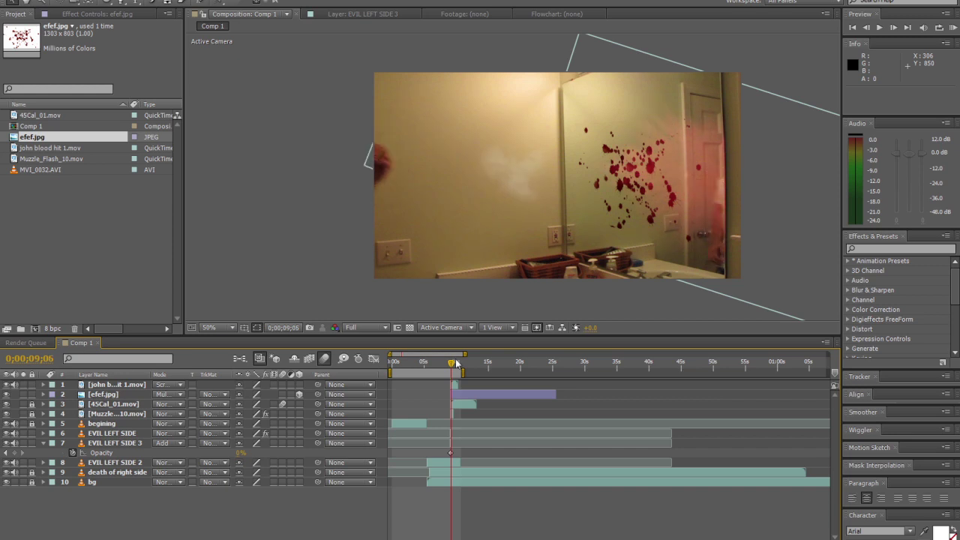
{"action": "key", "text": "Page_Down"}
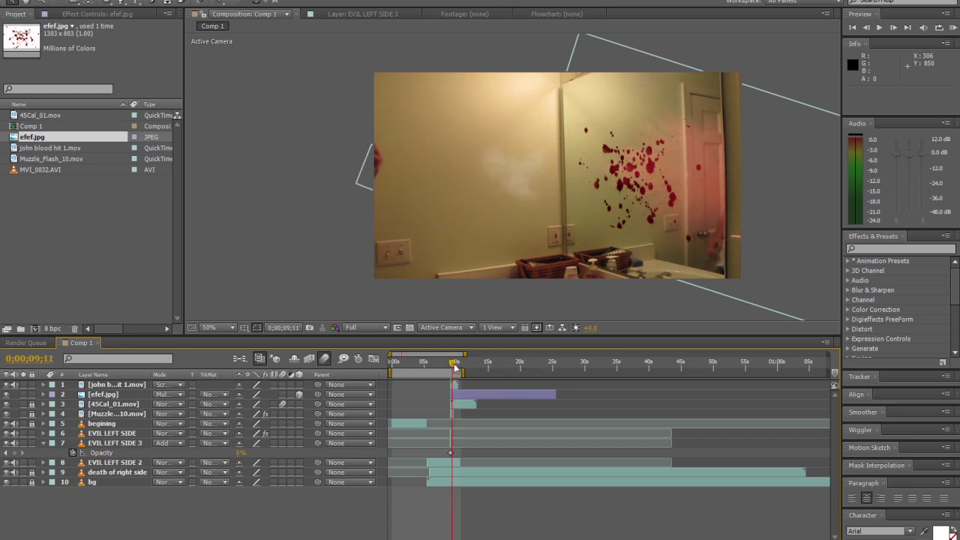
{"action": "left_click_drag", "start_coordinate": [453, 366], "coordinate": [463, 367]}
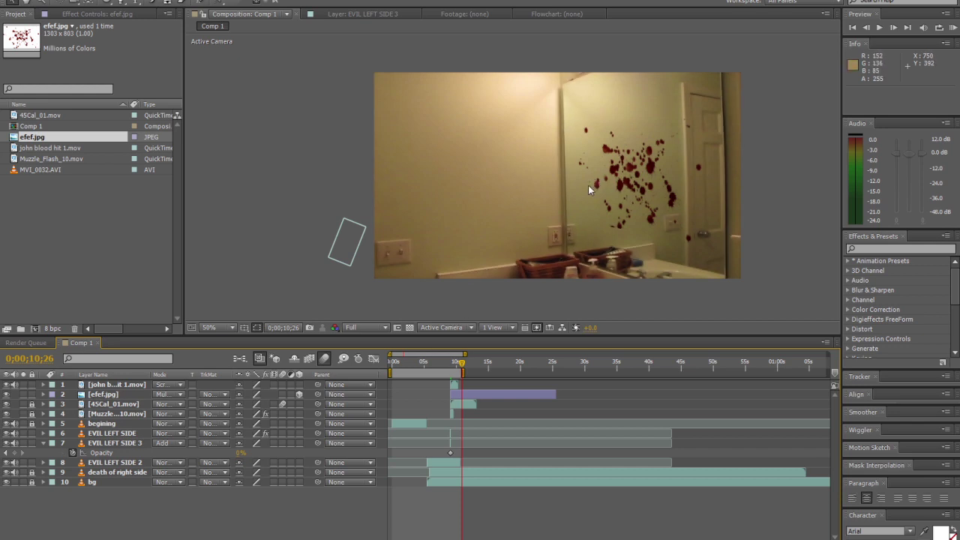
{"action": "key", "text": "Page_Down"}
{"action": "key", "text": "Page_Down"}
{"action": "key", "text": "Page_Down"}
{"action": "key", "text": "Page_Down"}
{"action": "key", "text": "Page_Down"}
{"action": "key", "text": "Page_Down"}
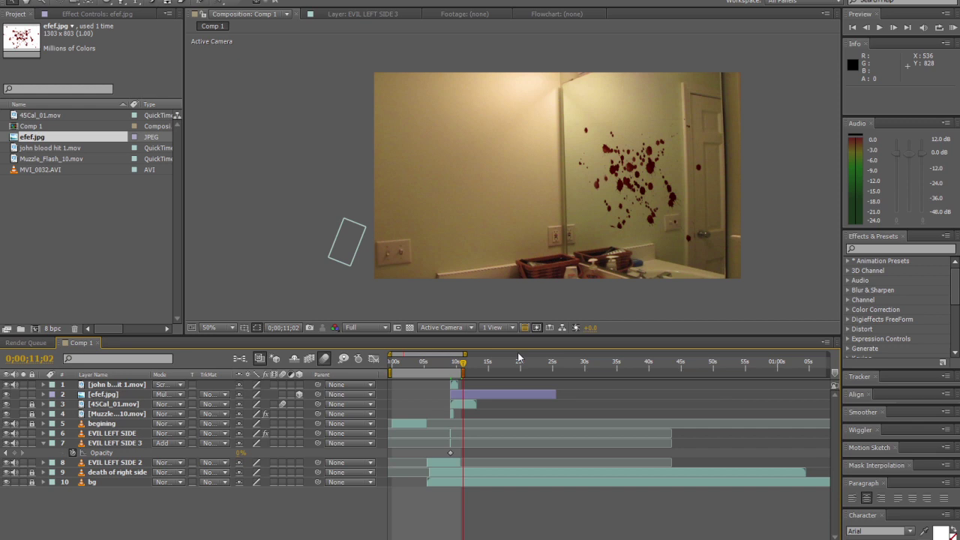
{"action": "key", "text": "shift+Page_Up"}
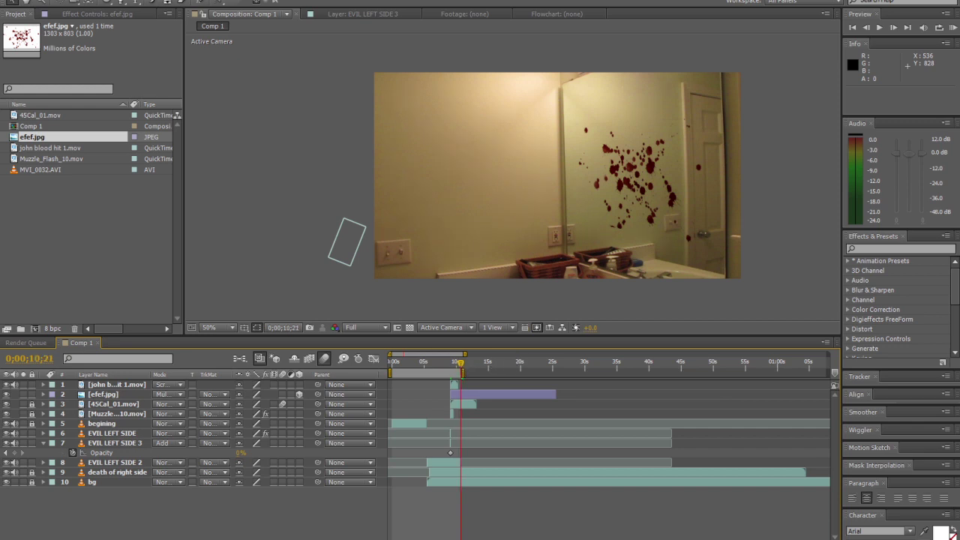
Review the whole composition from its start, stepping frame by frame through the shot from about 0;00;08;20 to 0;00;09;11
{"action": "left_click_drag", "start_coordinate": [461, 366], "coordinate": [379, 365]}
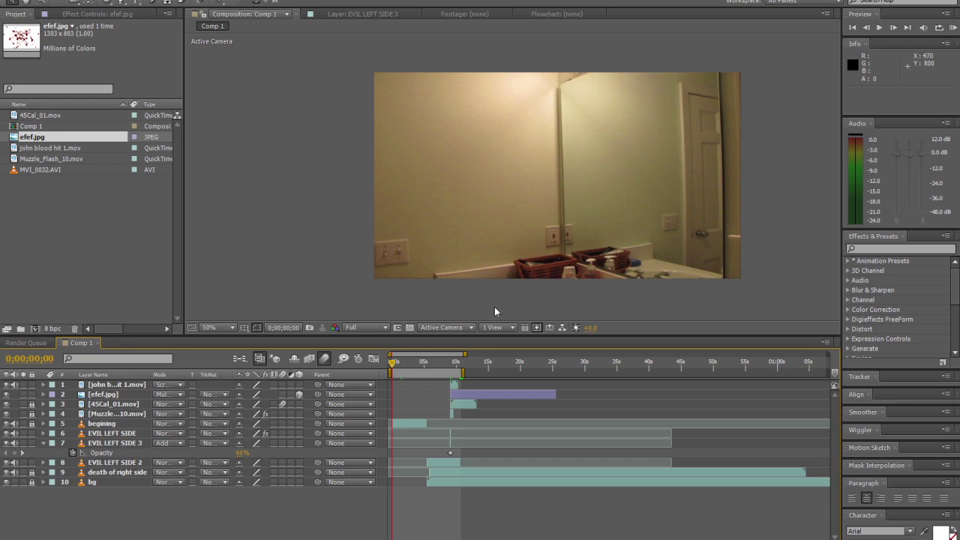
{"action": "left_click_drag", "start_coordinate": [398, 365], "coordinate": [449, 363]}
{"action": "key", "text": "Page_Down"}
{"action": "key", "text": "Page_Down"}
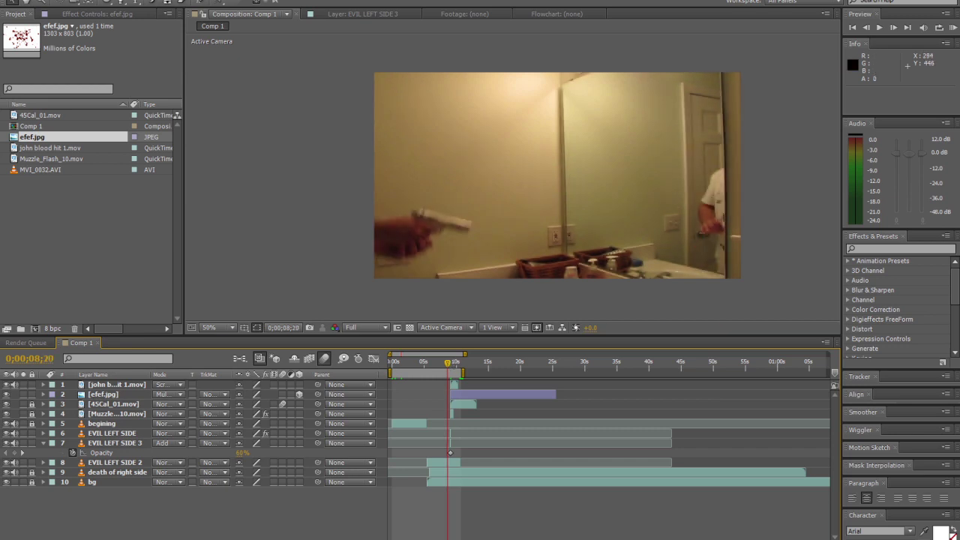
{"action": "key", "text": "Page_Down"}
{"action": "key", "text": "Page_Down"}
{"action": "key", "text": "Page_Down"}
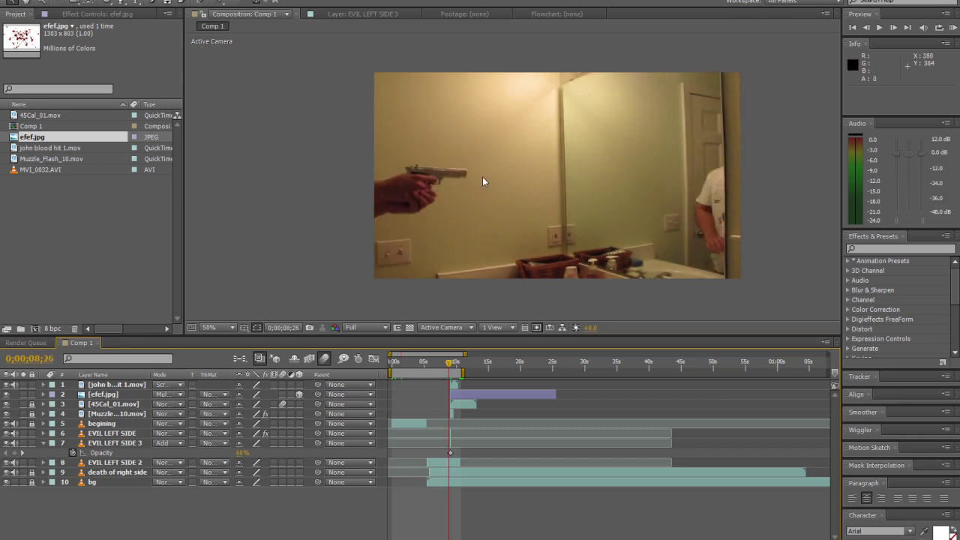
{"action": "key", "text": "Page_Down"}
{"action": "key", "text": "Page_Down"}
{"action": "key", "text": "Page_Down"}
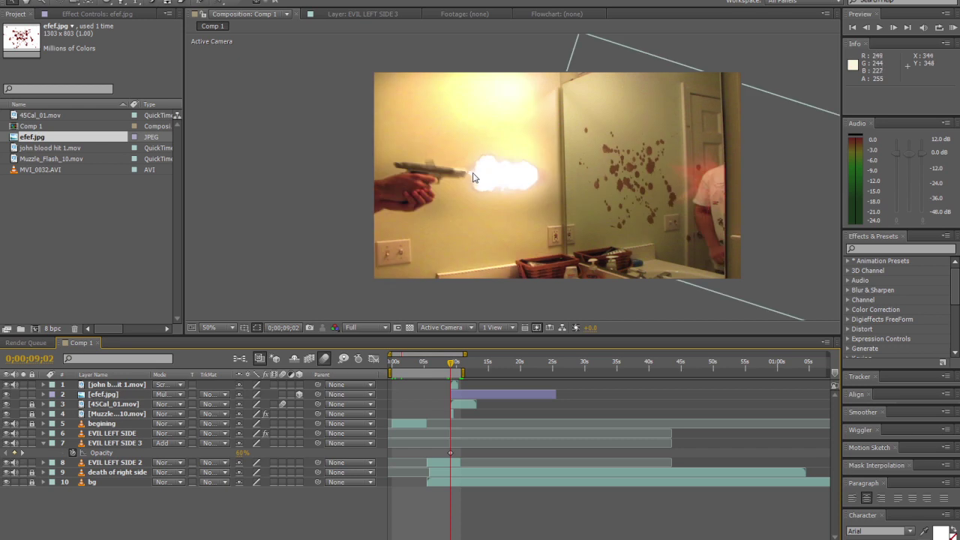
{"action": "key", "text": "Page_Up"}
{"action": "key", "text": "Page_Down"}
{"action": "key", "text": "Page_Down"}
{"action": "key", "text": "Page_Down"}
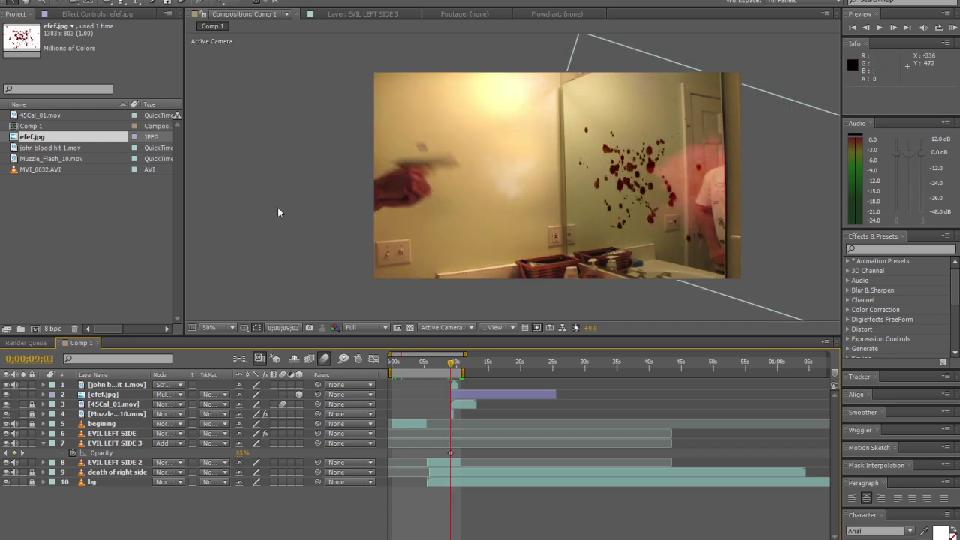
{"action": "key", "text": "Page_Down"}
{"action": "key", "text": "Page_Down"}
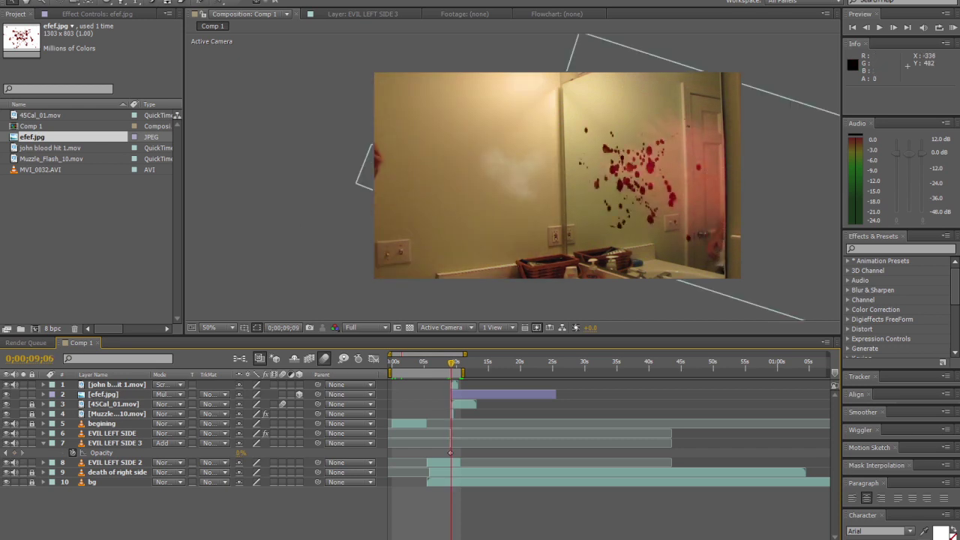
{"action": "key", "text": "Page_Down"}
{"action": "key", "text": "Page_Down"}
{"action": "key", "text": "Page_Down"}
{"action": "key", "text": "Page_Down"}
{"action": "key", "text": "Page_Down"}
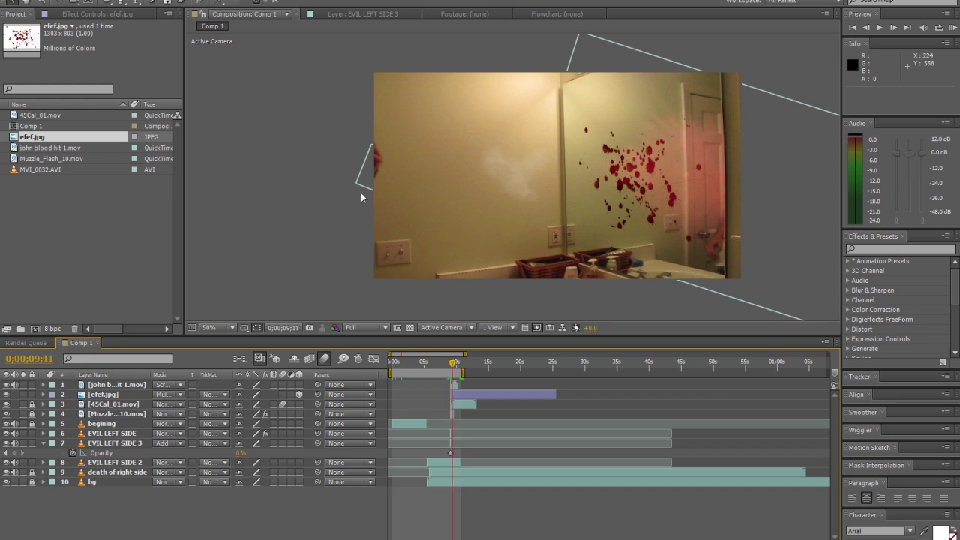